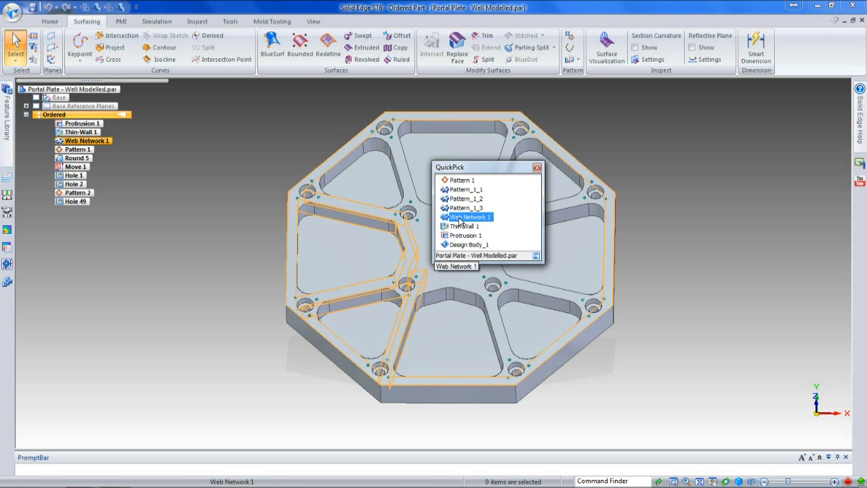
Step: Set the web thickness of the Web Network 1 feature to 15 mm
left_click(461, 225)
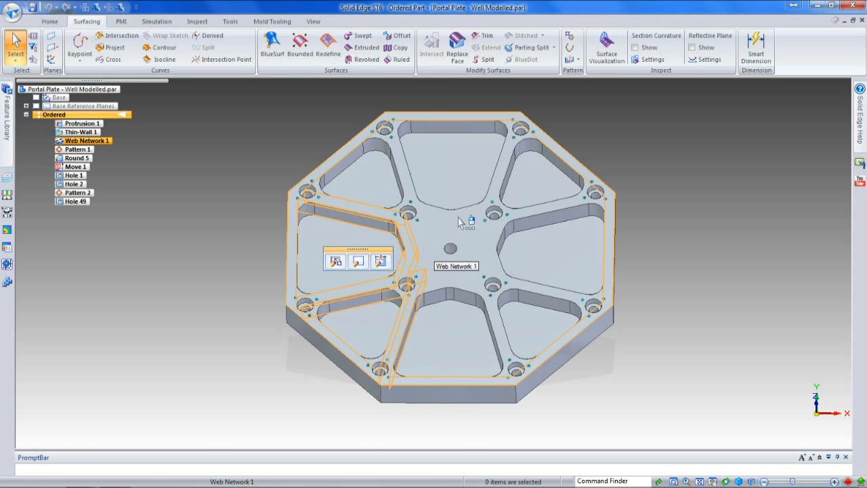
left_click(381, 262)
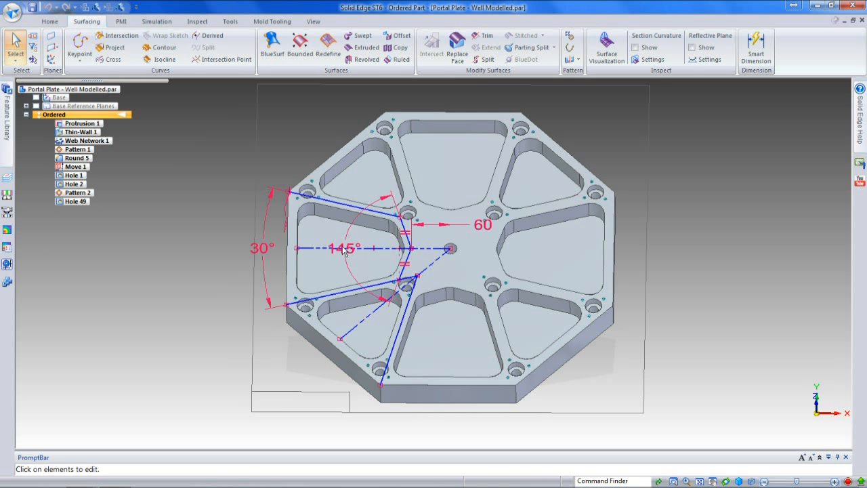
scroll(310, 233, "up", 5)
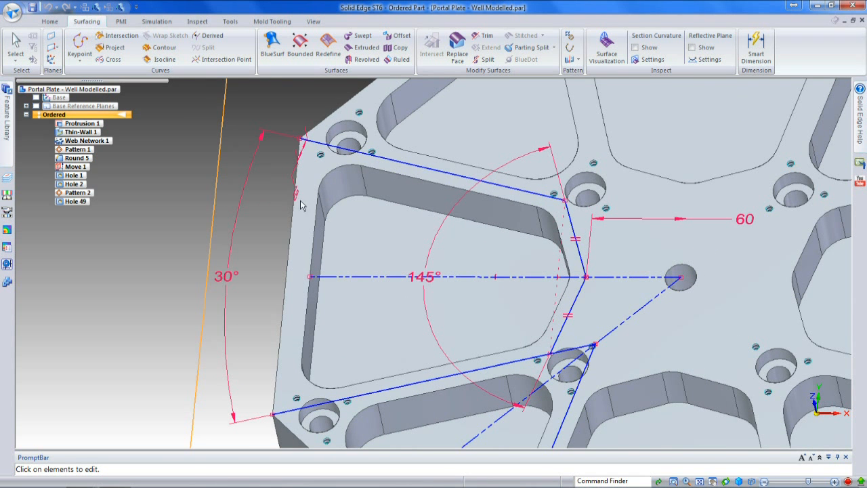
left_click(297, 191)
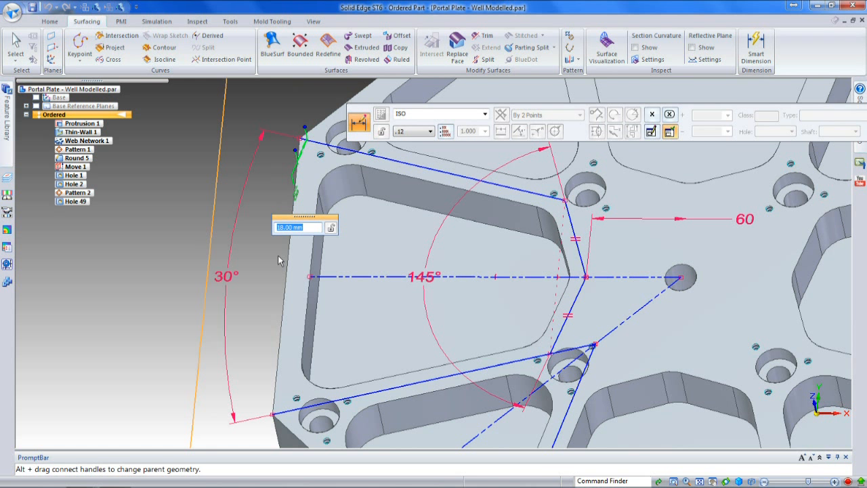
type("15")
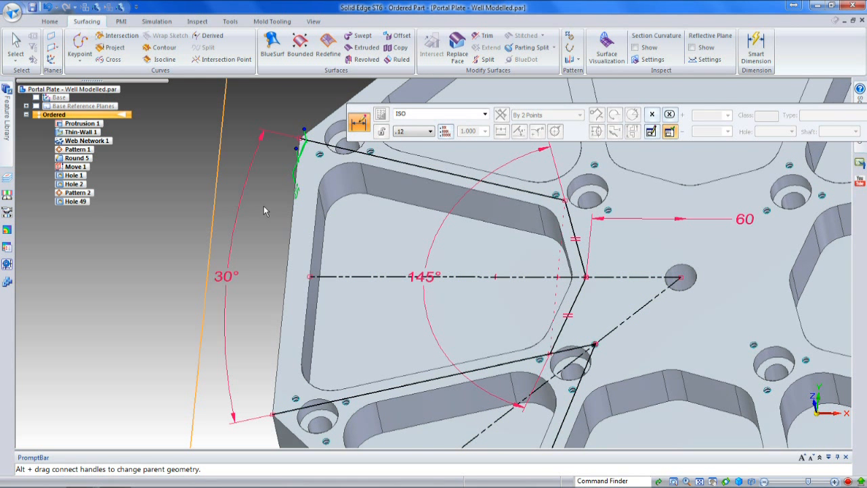
scroll(266, 209, "down", 3)
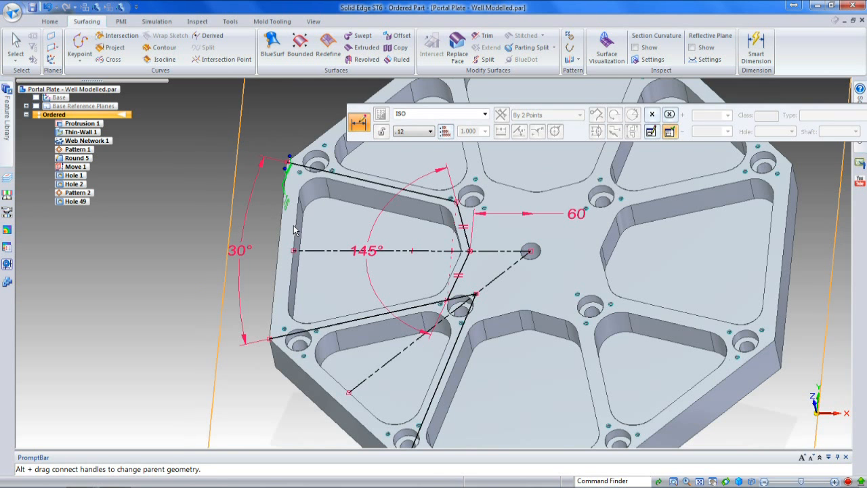
key("Escape")
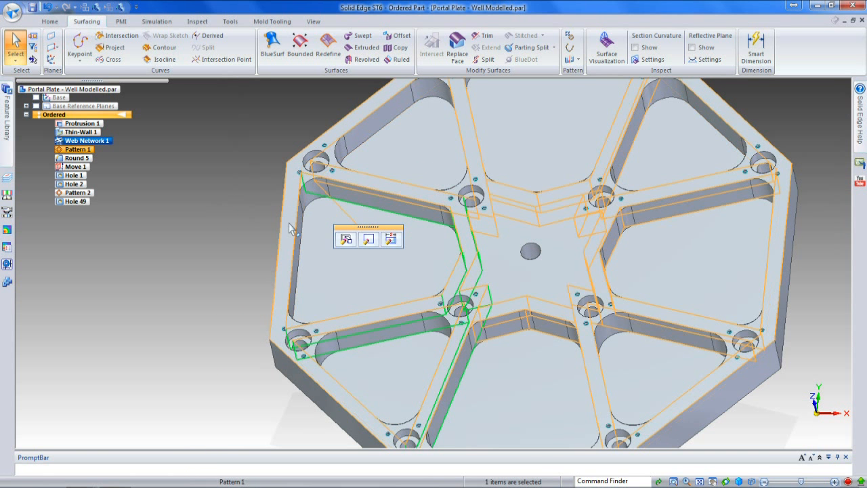
Step: Set the outer rim thickness of the Thin-Wall 1 feature to 20 mm
right_click(290, 228)
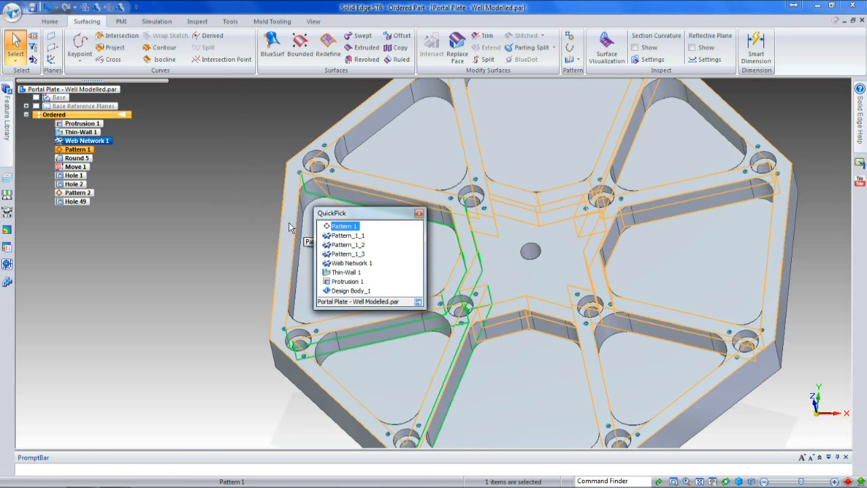
left_click(347, 274)
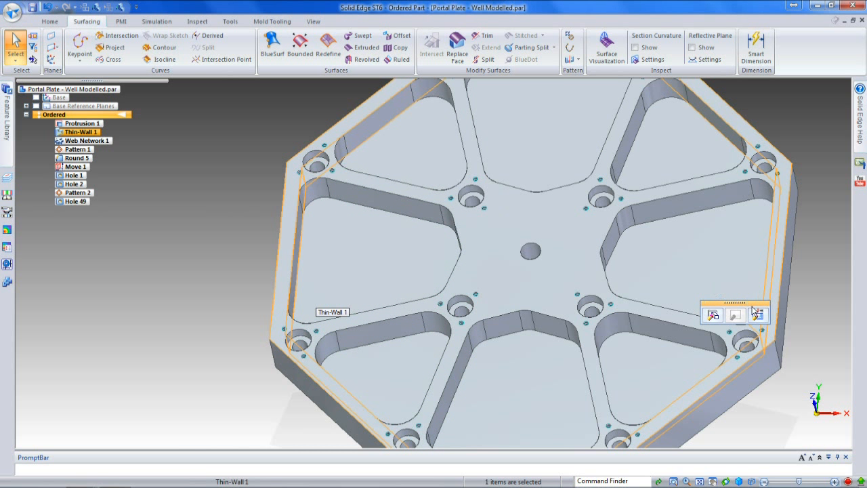
left_click(758, 315)
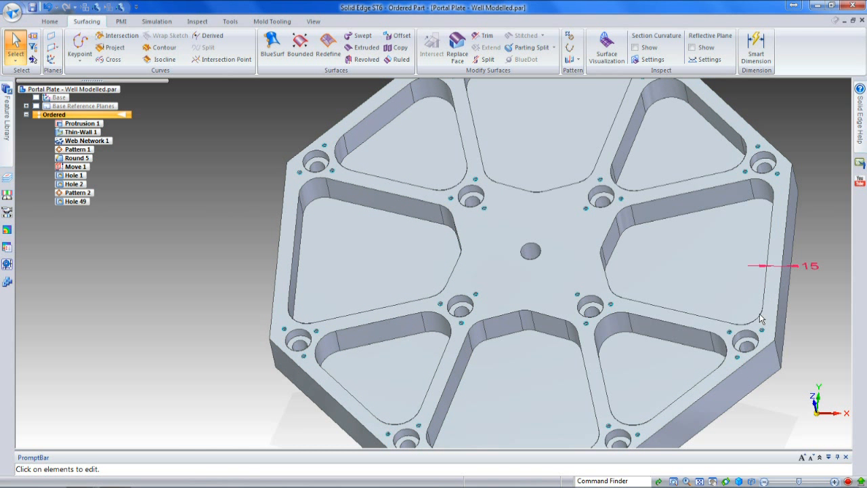
left_click(815, 268)
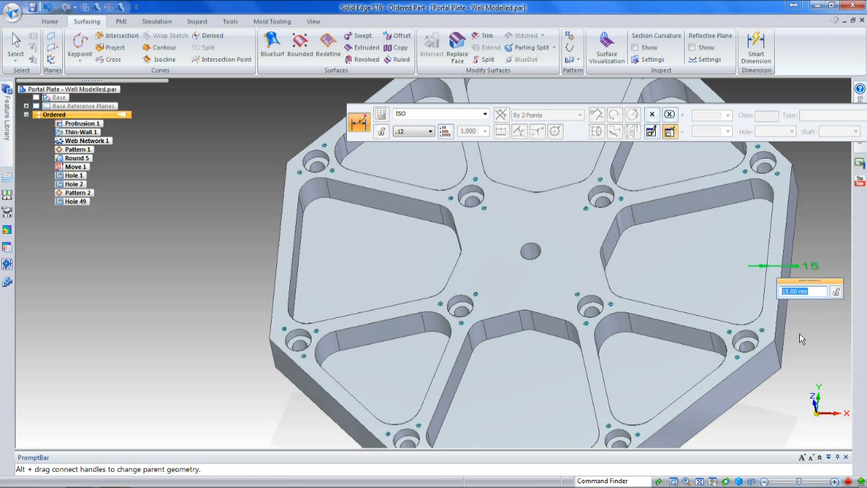
type("20")
key("Return")
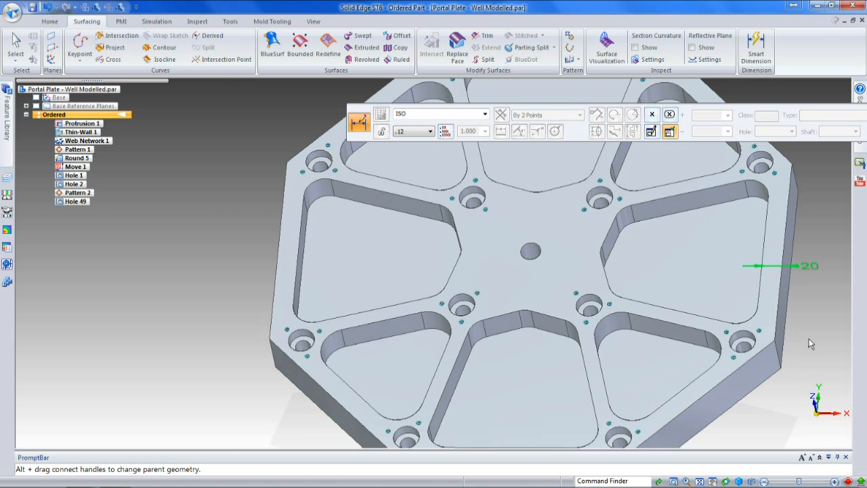
key("Escape")
key("Escape")
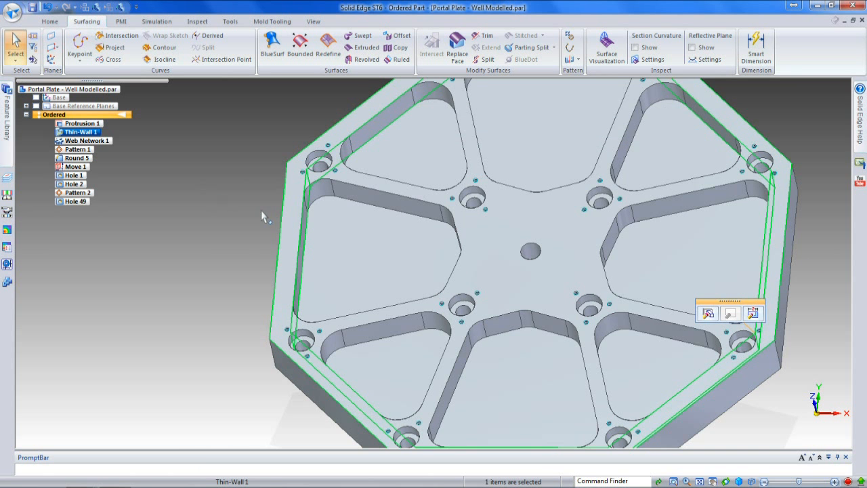
Step: Set the angle between the two short inner lines of the Web Network 1 sketch to 135°
scroll(261, 209, "down", 2)
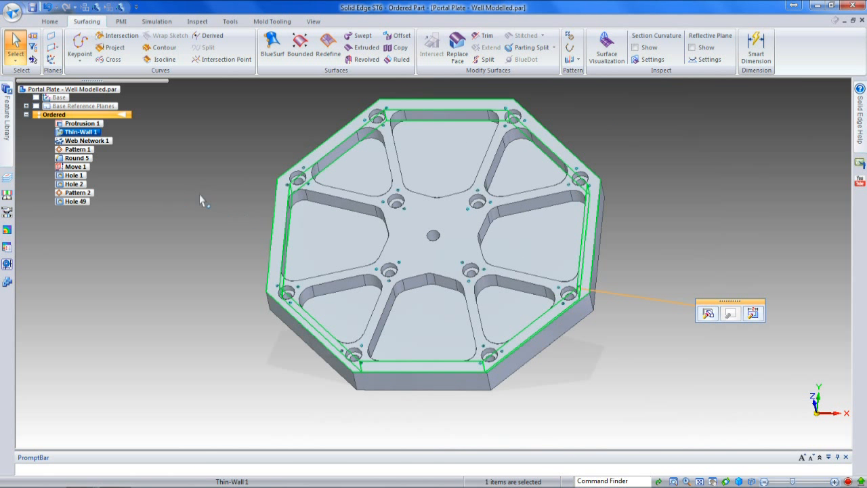
right_click(496, 235)
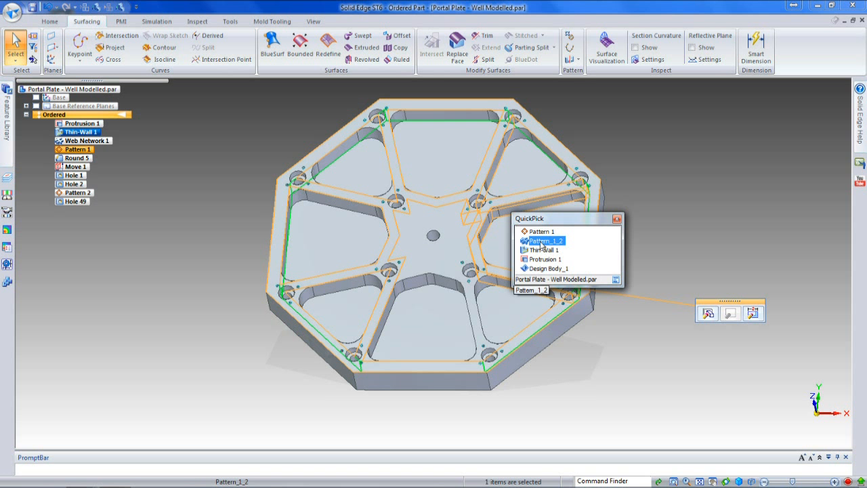
left_click(617, 221)
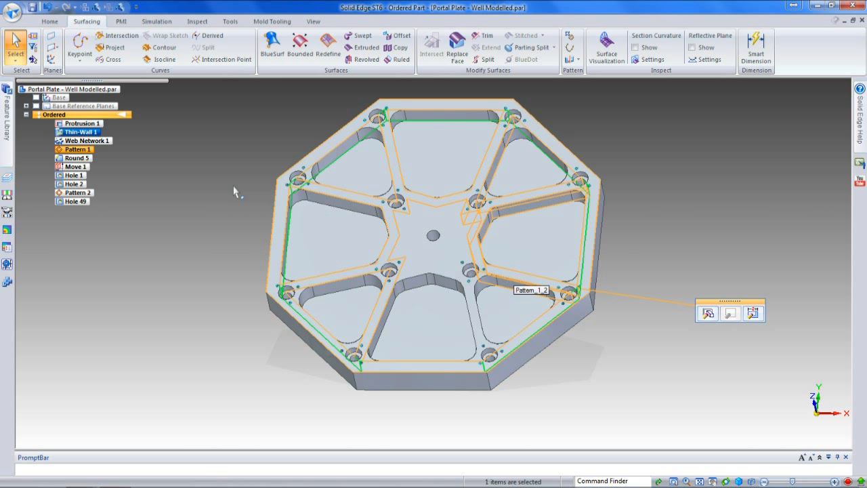
left_click(334, 206)
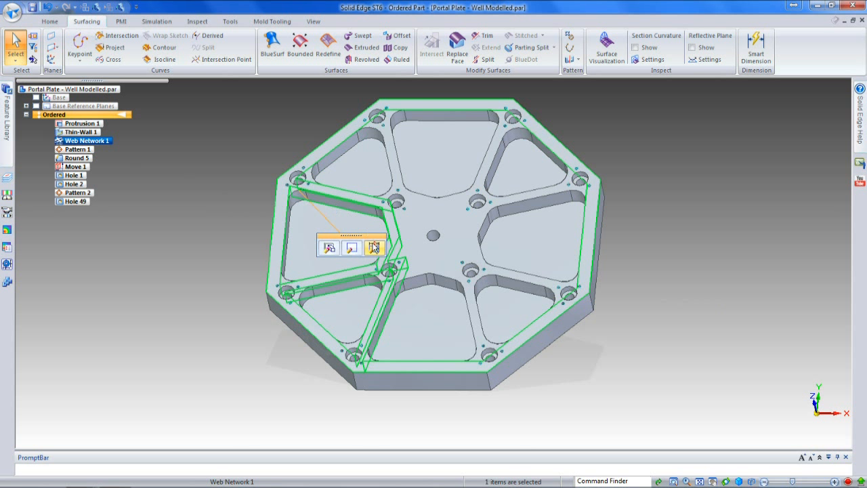
left_click(373, 247)
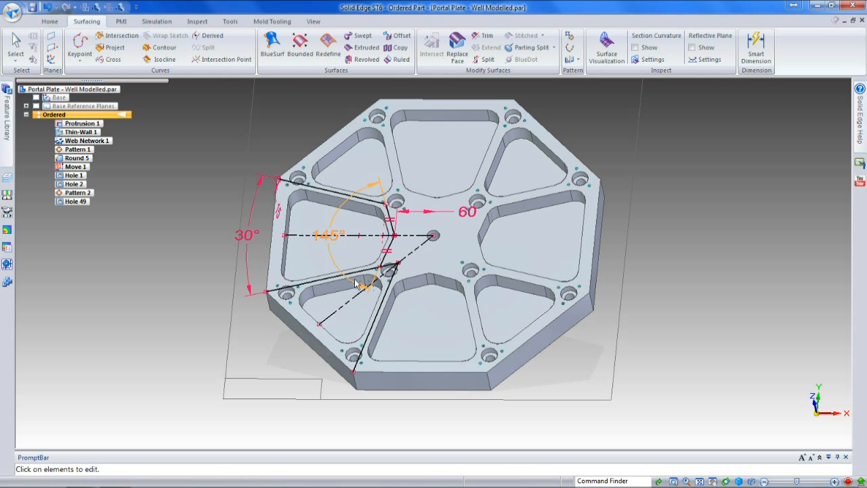
left_click(337, 242)
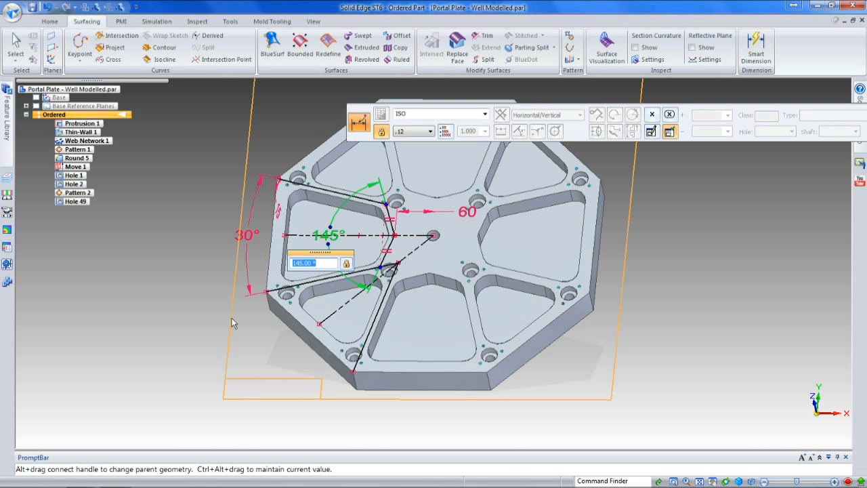
type("135")
Step: Set the angle between the sketch's long web lines to 35° and the inner vertex's distance from the plate centre to 70 mm
left_click(252, 242)
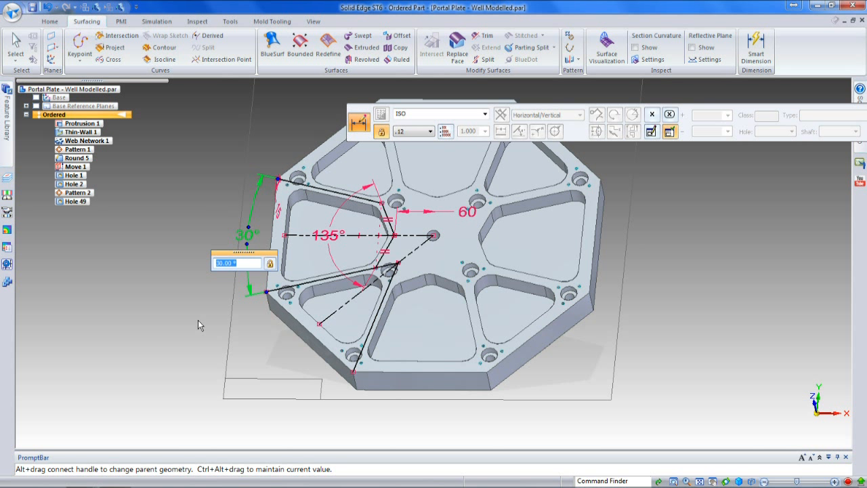
type("35")
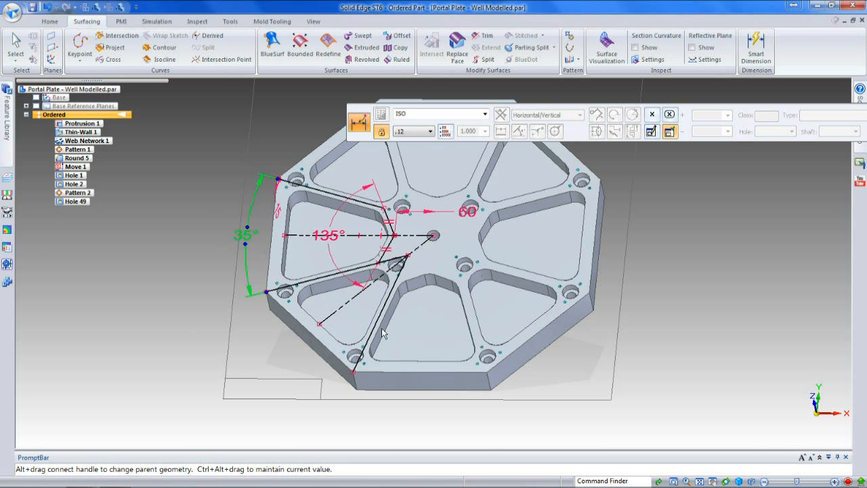
left_click(468, 210)
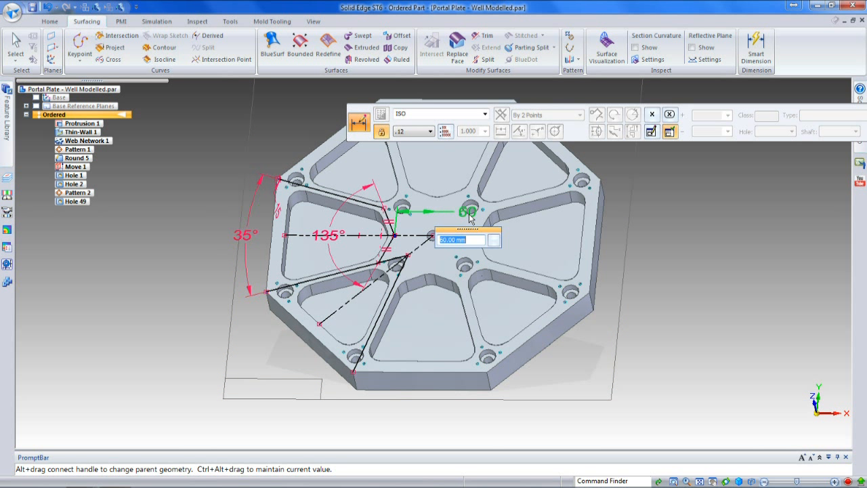
type("70")
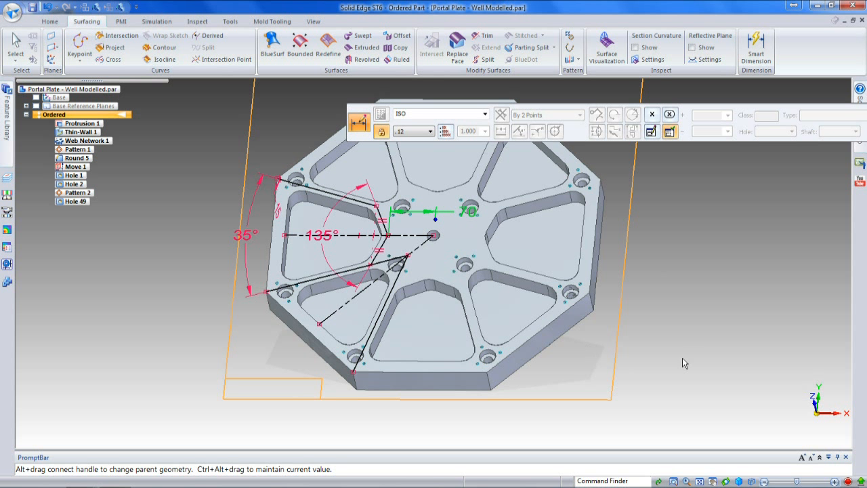
left_click(690, 336)
right_click(674, 341)
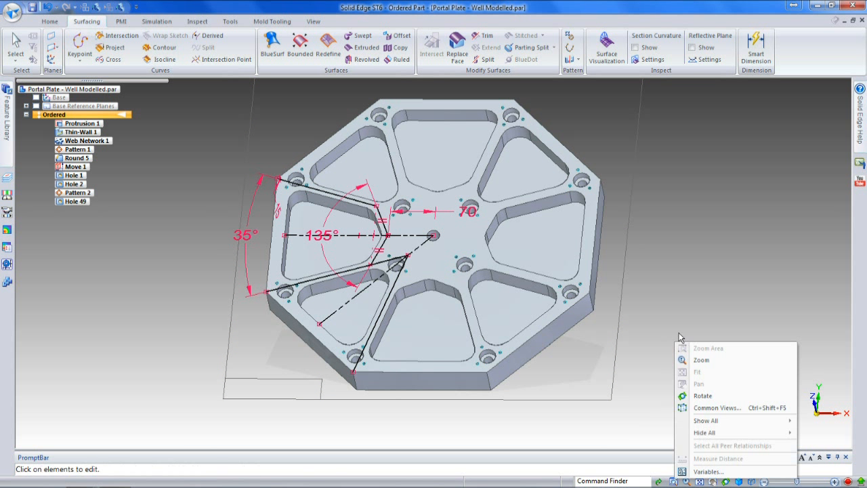
left_click(679, 332)
left_click(664, 326)
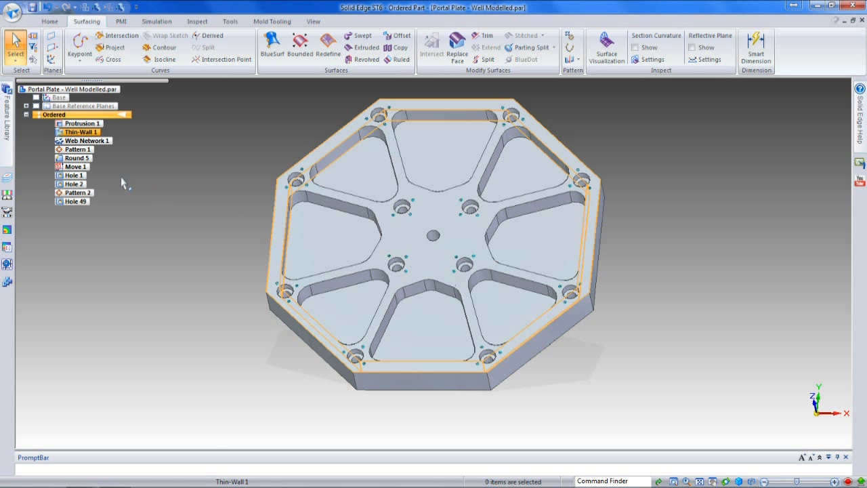
Step: Set the 20 mm pocket corner radius of the Round 5 feature to 15 mm
left_click(76, 157)
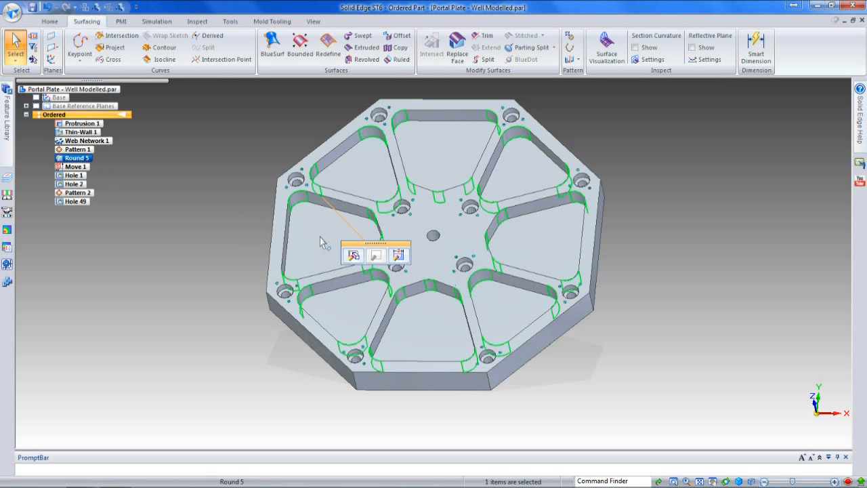
left_click(399, 255)
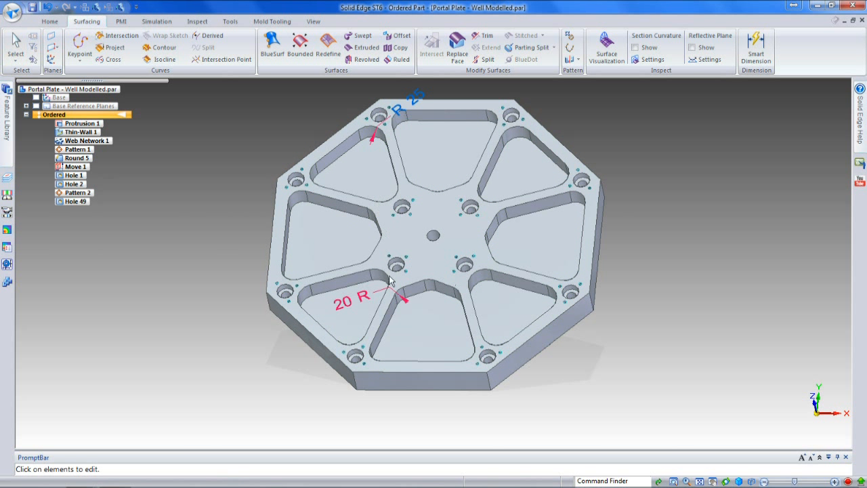
left_click(350, 305)
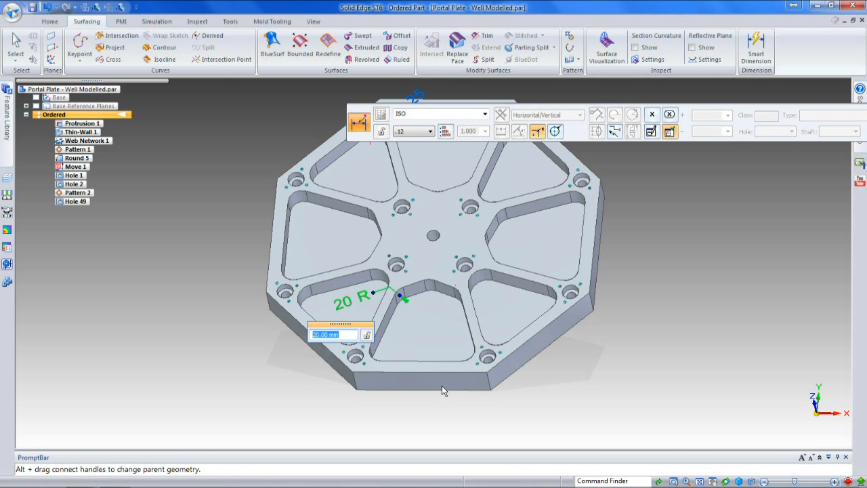
type("15")
key("Return")
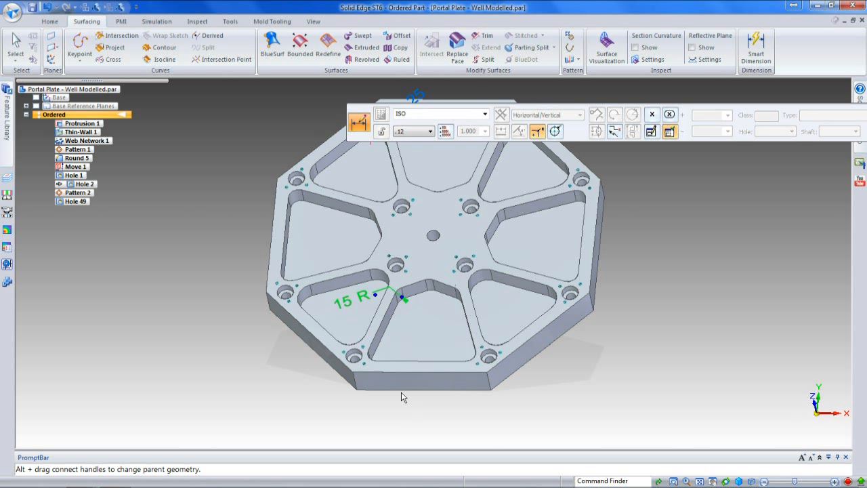
left_click(254, 346)
key("Escape")
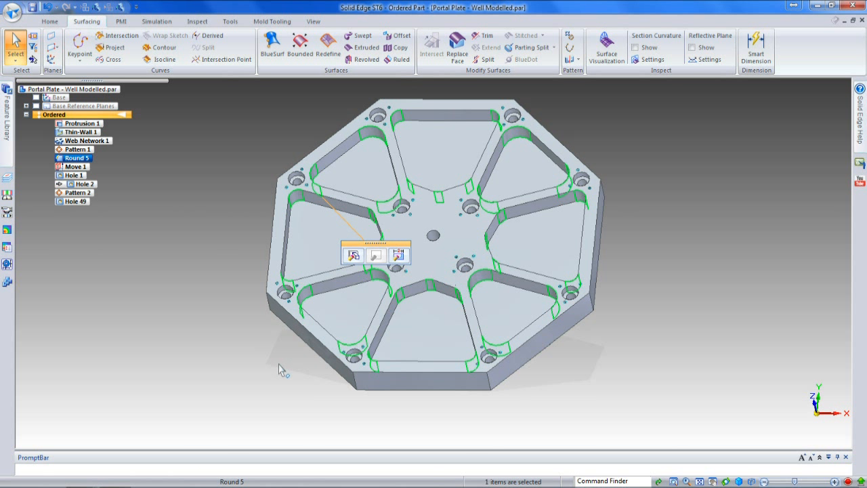
left_click(278, 363)
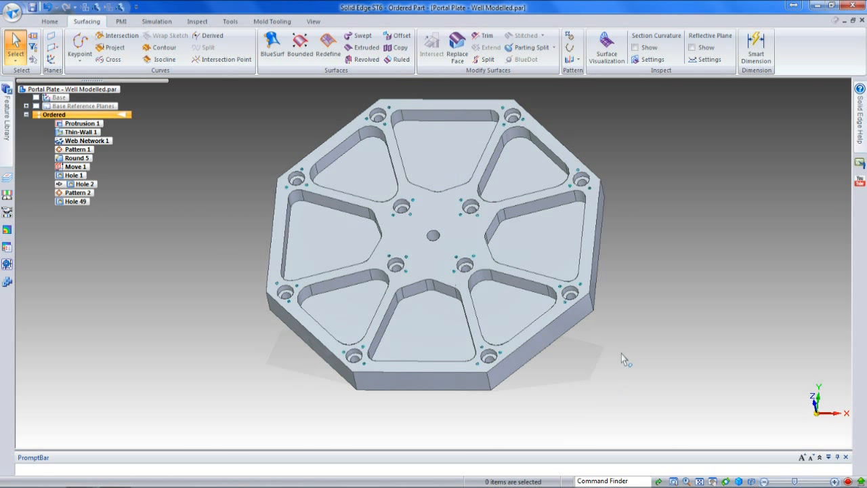
Step: Close the well modelled plate without saving and open the recent document Portal Plate - Poorly Modelled.par
left_click(862, 22)
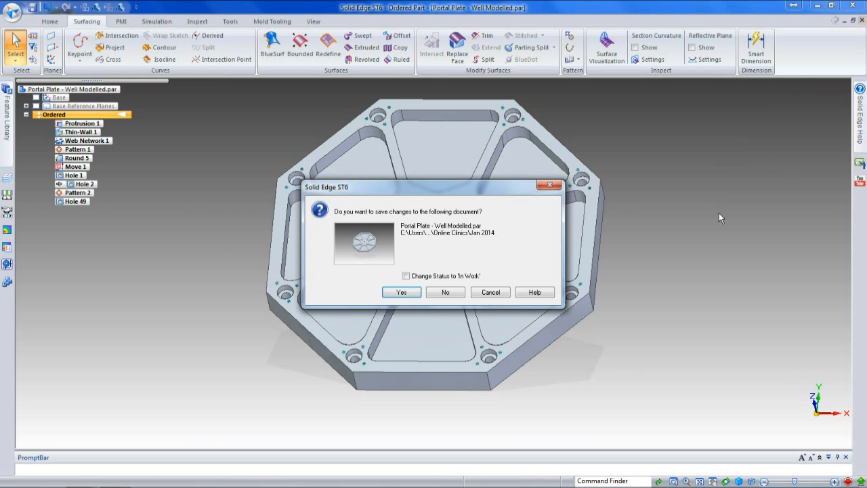
left_click(445, 292)
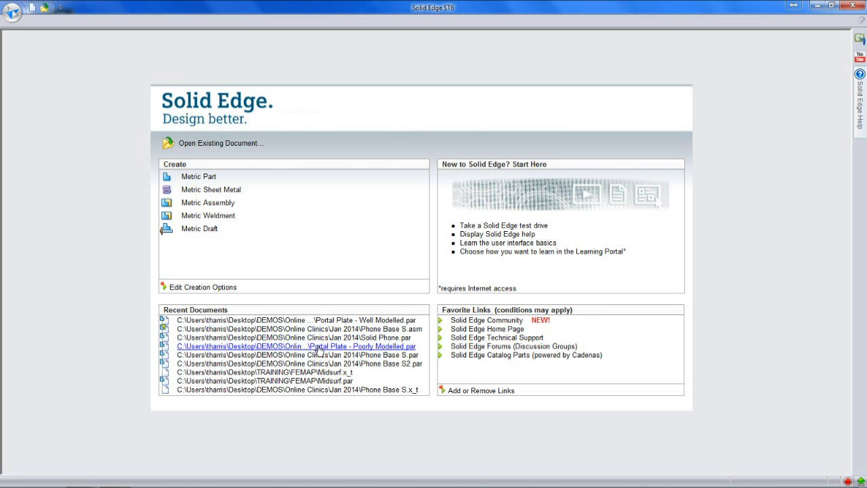
left_click(359, 346)
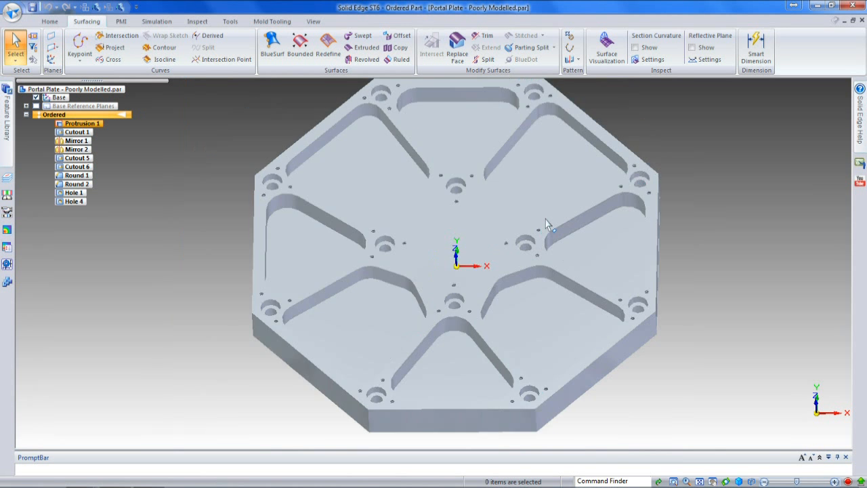
Step: Edit the Cutout 6 profile, setting one of its 15 mm edge offsets to 20 mm and the other to 10 mm
scroll(547, 224, "down", 3)
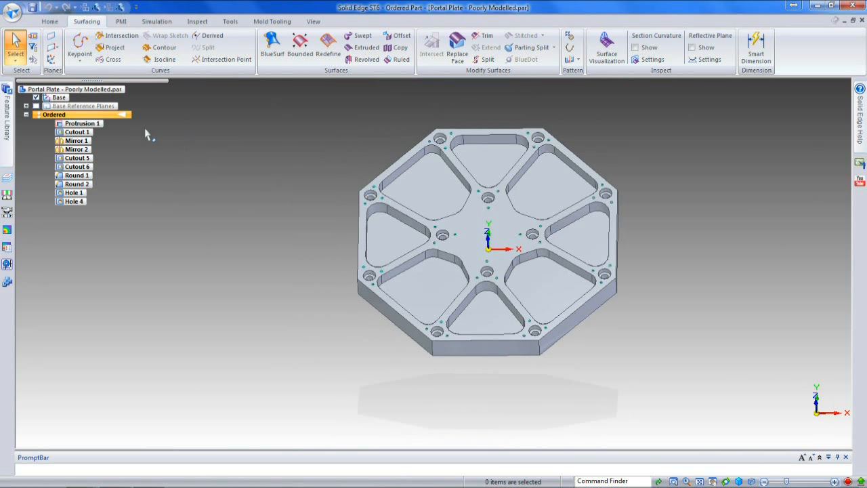
left_click(80, 167)
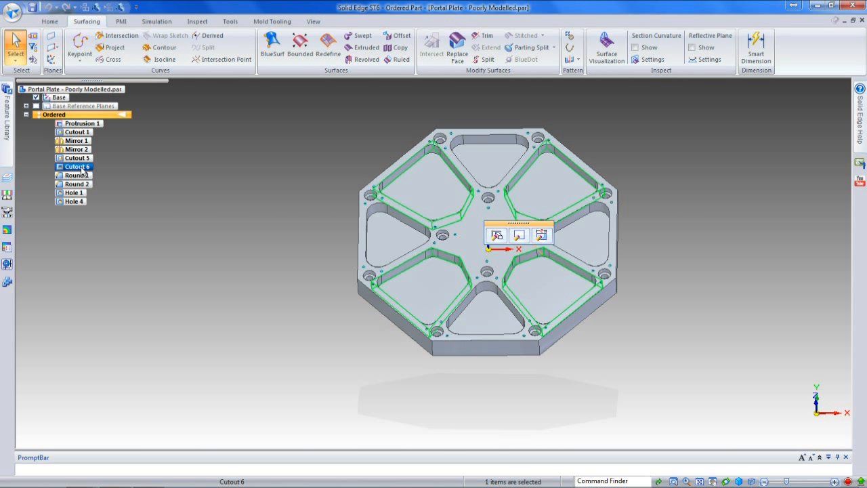
left_click(520, 235)
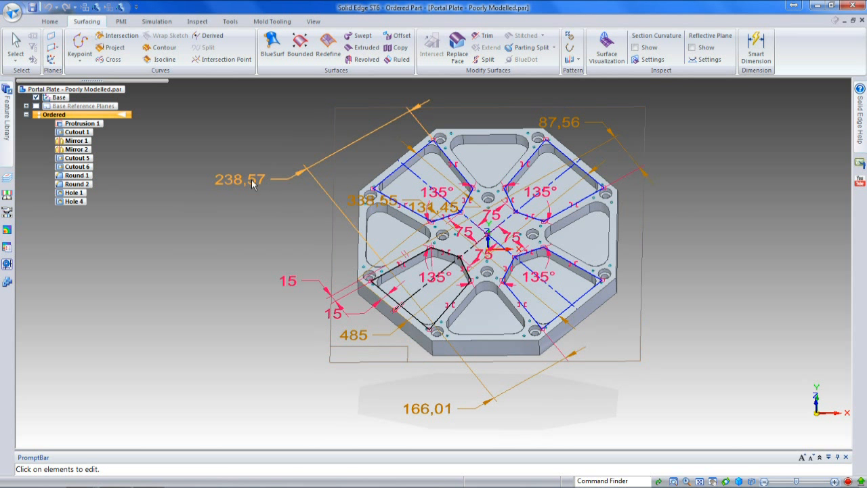
left_click(332, 317)
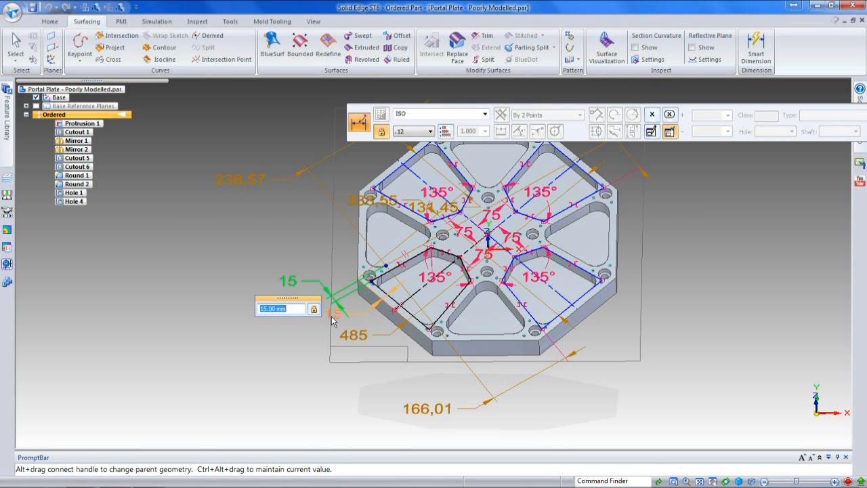
type("20")
key("Return")
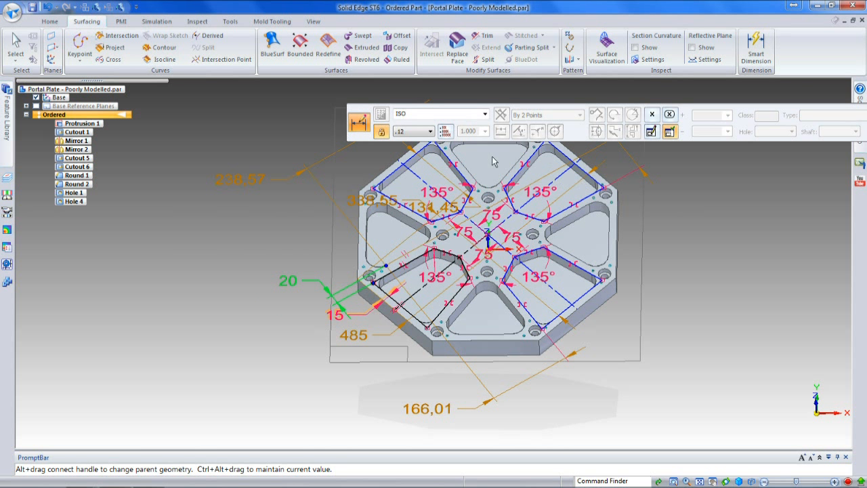
left_click(341, 323)
type("10")
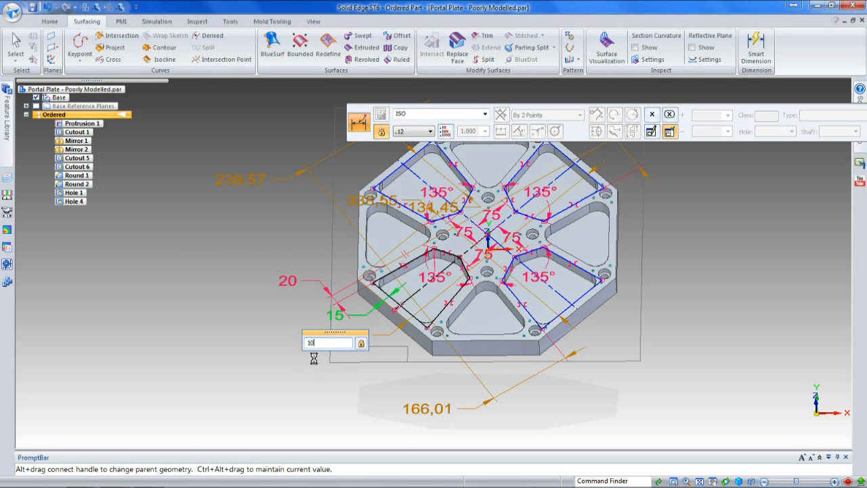
key("Return")
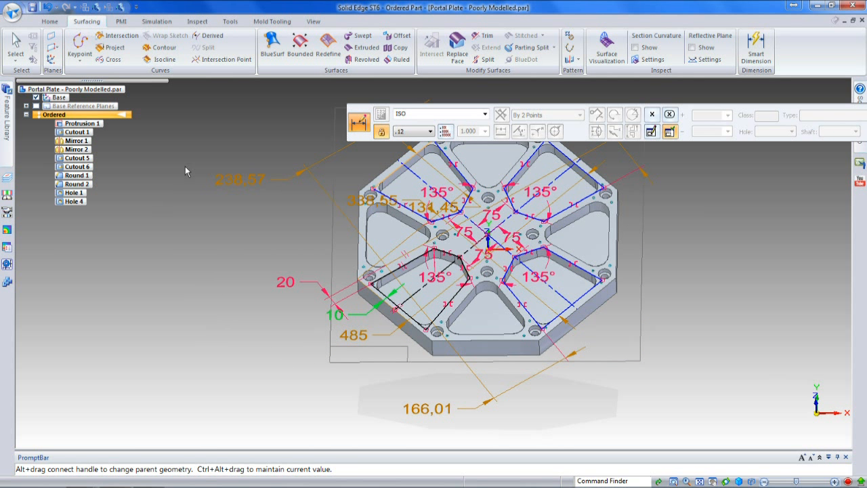
Step: Leave the Cutout 6 profile edit and undo the offset changes made to the model
left_click(147, 138)
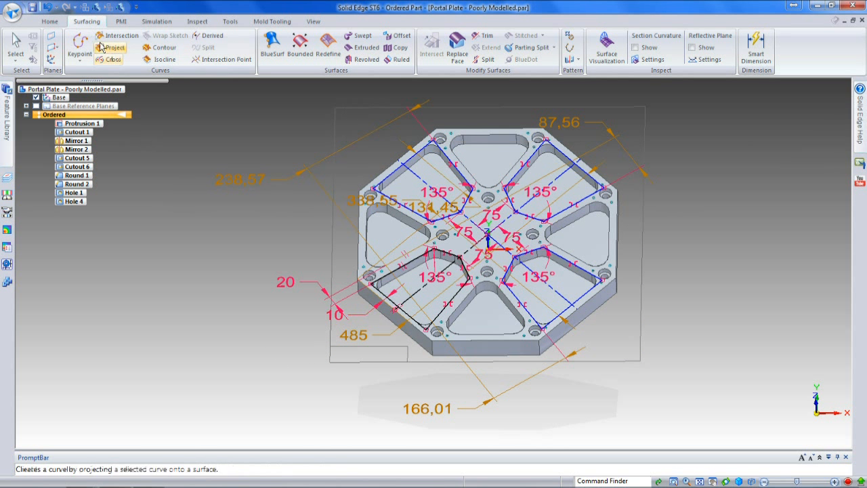
left_click(56, 7)
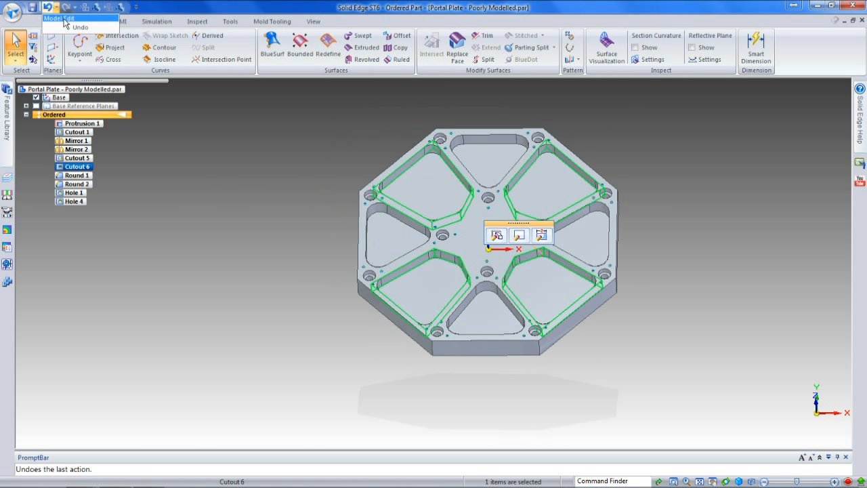
left_click(63, 20)
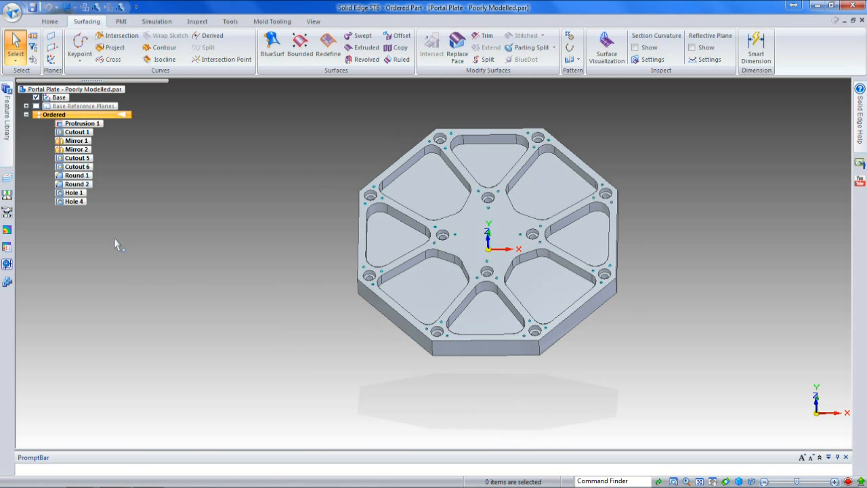
Step: Move Hole 4 and the ordered features before it to Synchronous, and switch the part to the synchronous environment
right_click(75, 201)
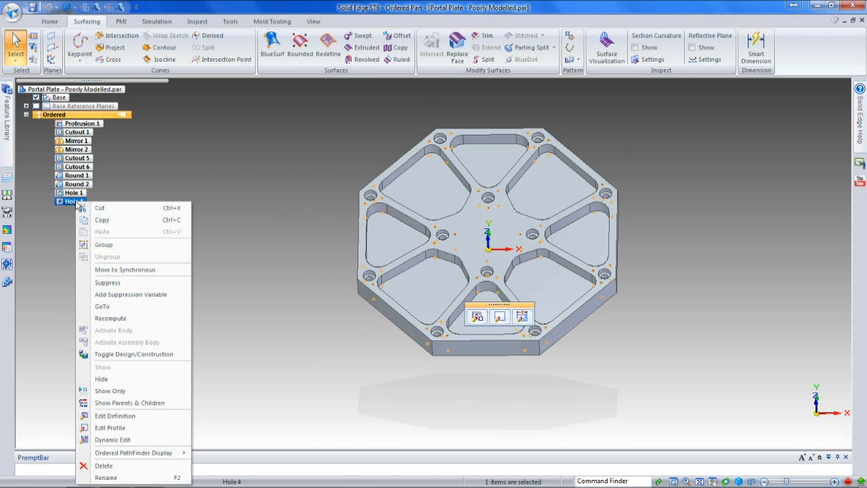
left_click(125, 270)
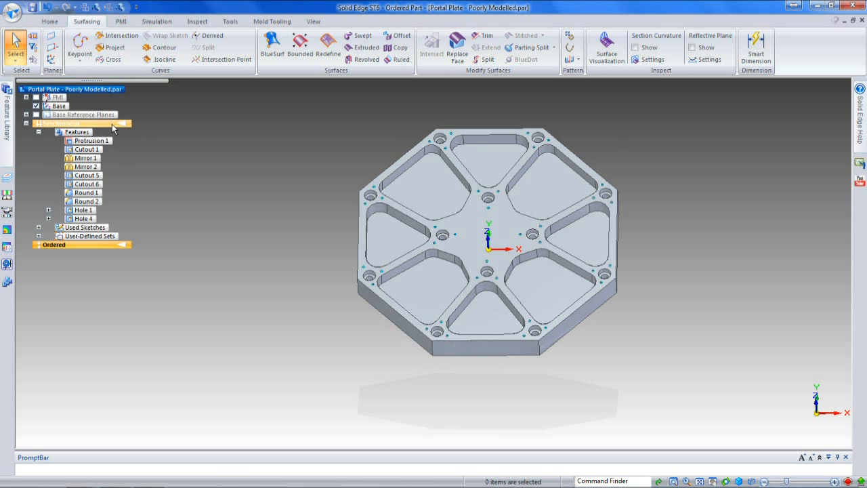
left_click(112, 124)
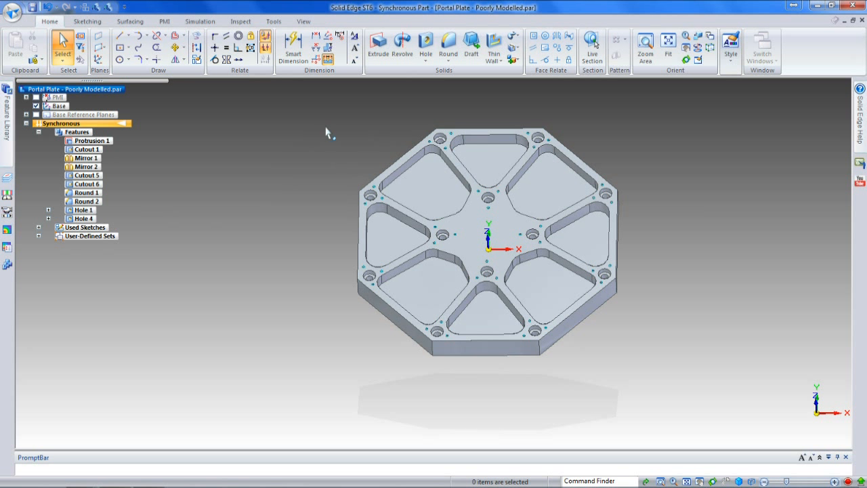
Step: Try to move the upper-right side wall of the plate's lower-right pocket inward by about 6 mm
left_click(559, 277)
left_click(557, 274)
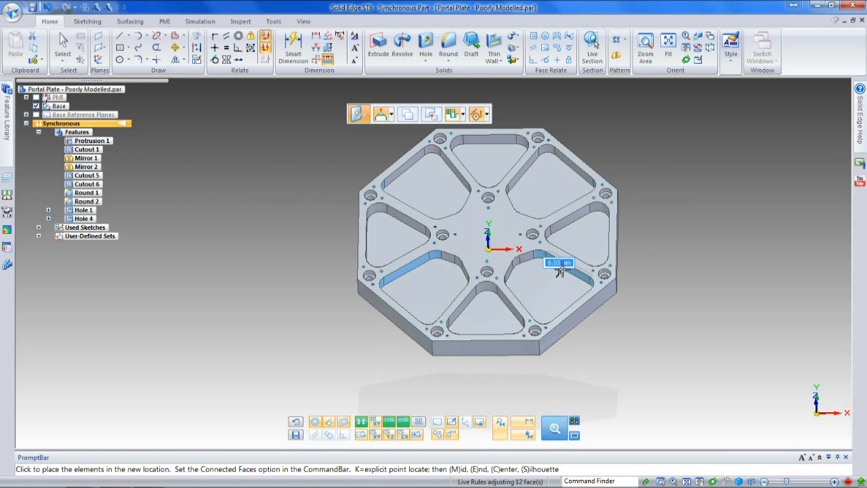
left_click(561, 272)
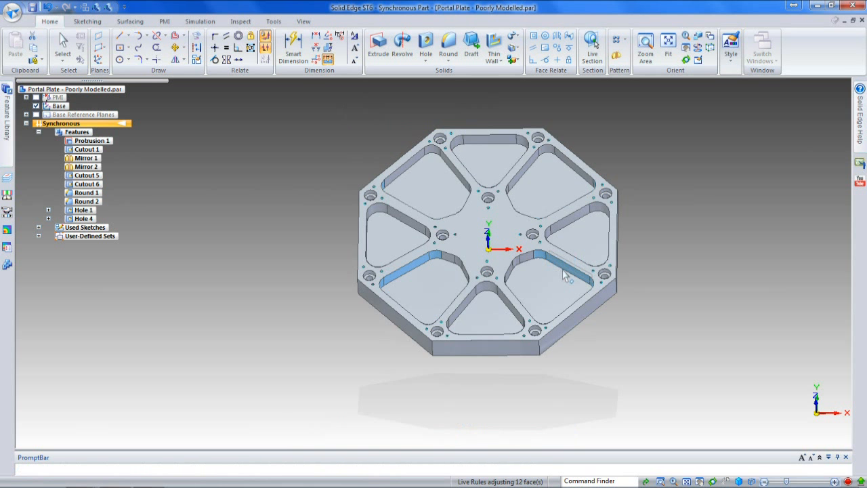
Step: Try to move Hole 50, the counterbored hole right of the plate centre, along the X axis by about 5 mm
left_click(533, 237)
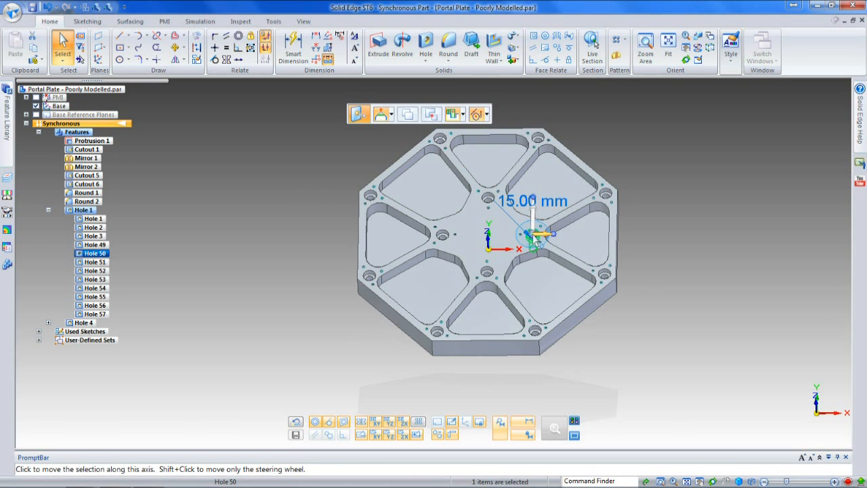
left_click(533, 234)
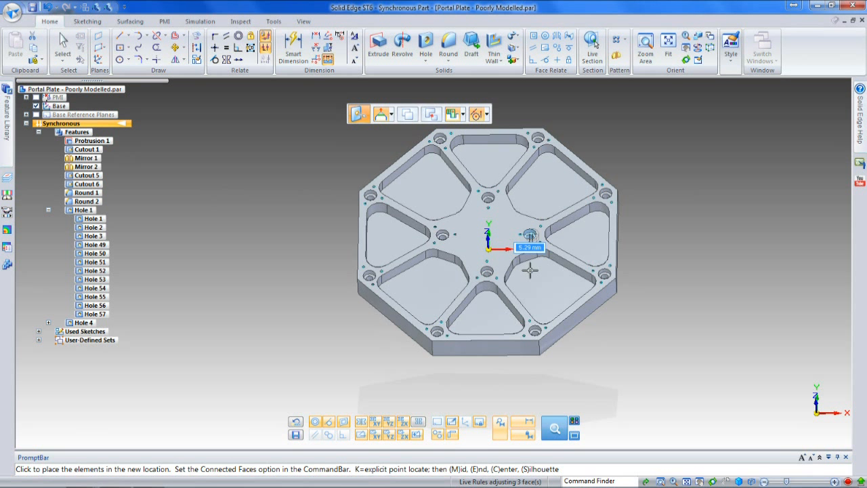
left_click(529, 270)
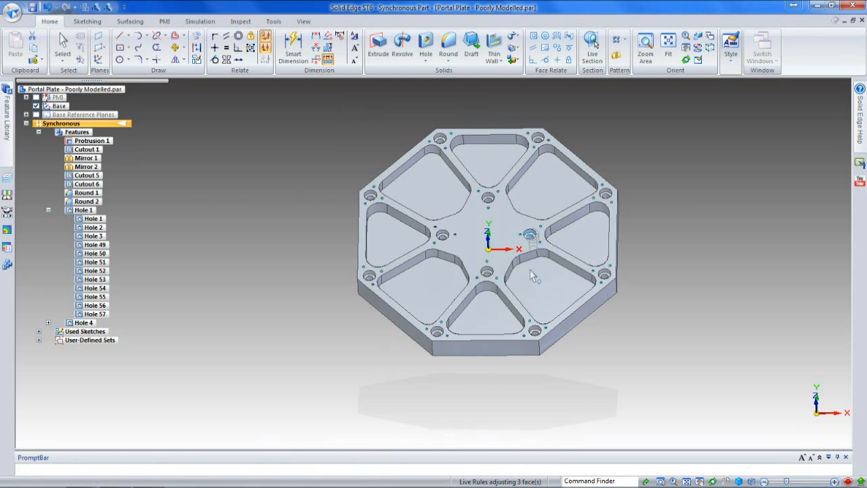
left_click(654, 224)
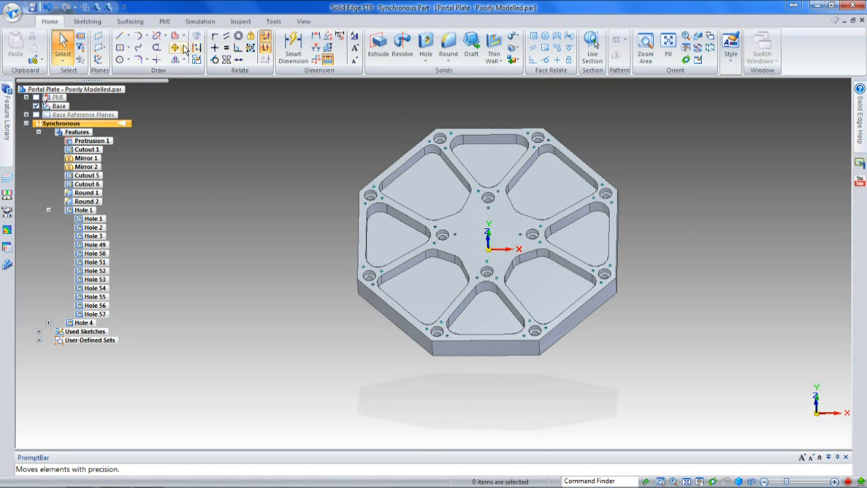
Step: Create a reference plane normal to the plate's lower-right outer top edge at the midpoint of that edge
left_click(102, 49)
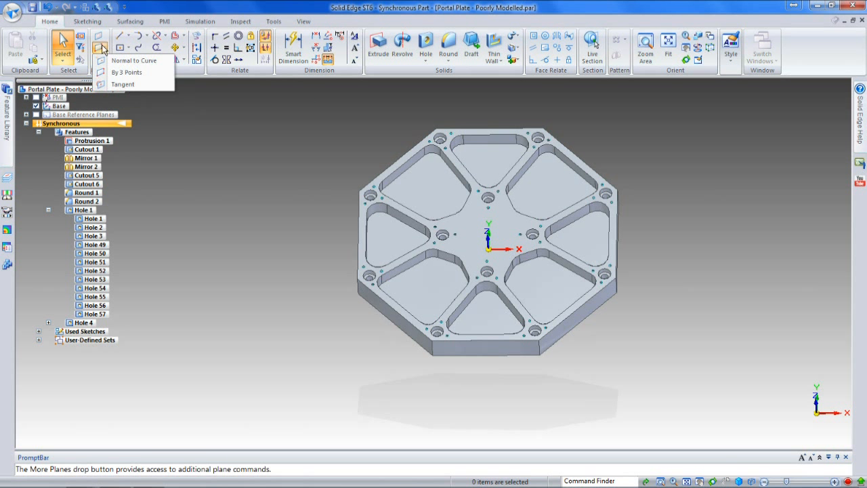
left_click(129, 60)
left_click(574, 310)
type(".5")
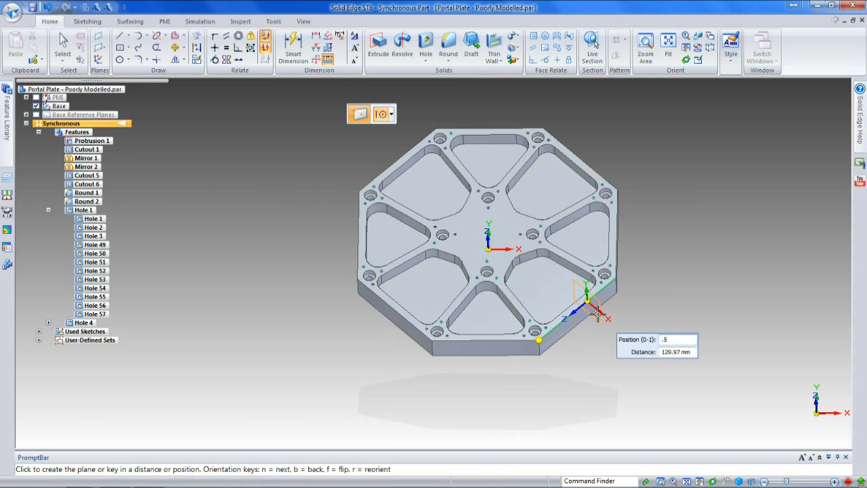
key("Return")
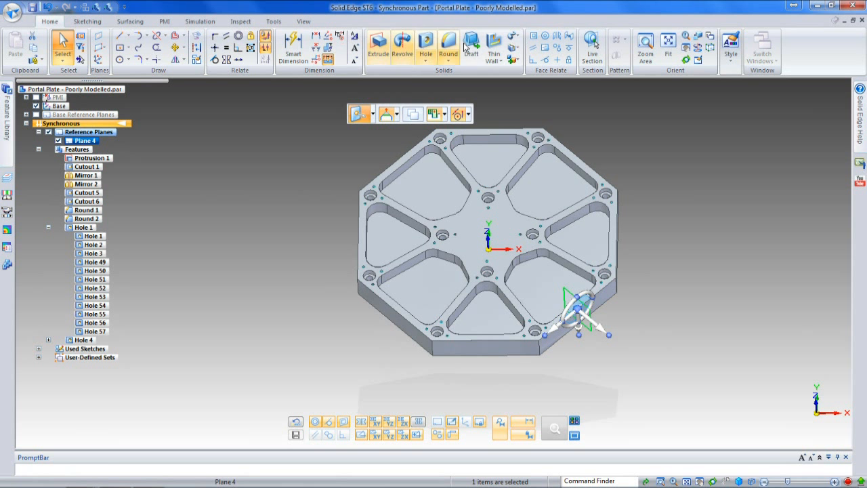
Step: Apply a Ground relationship to Plane 4
left_click(568, 50)
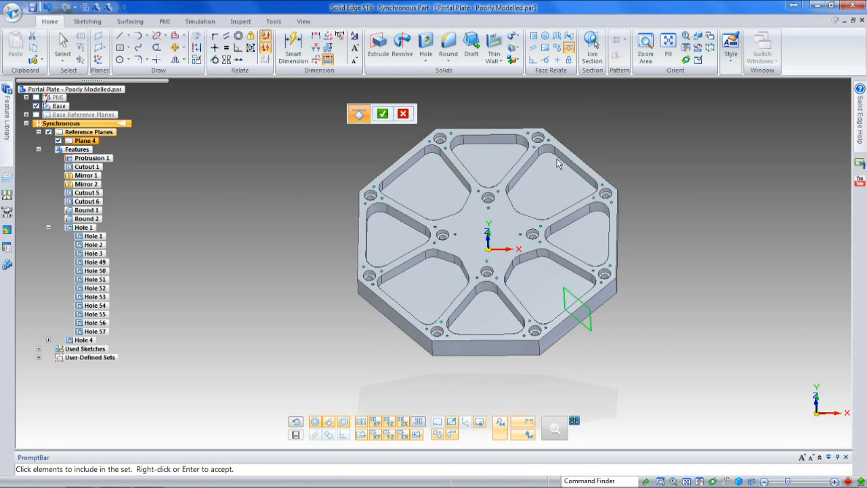
right_click(307, 198)
key("Escape")
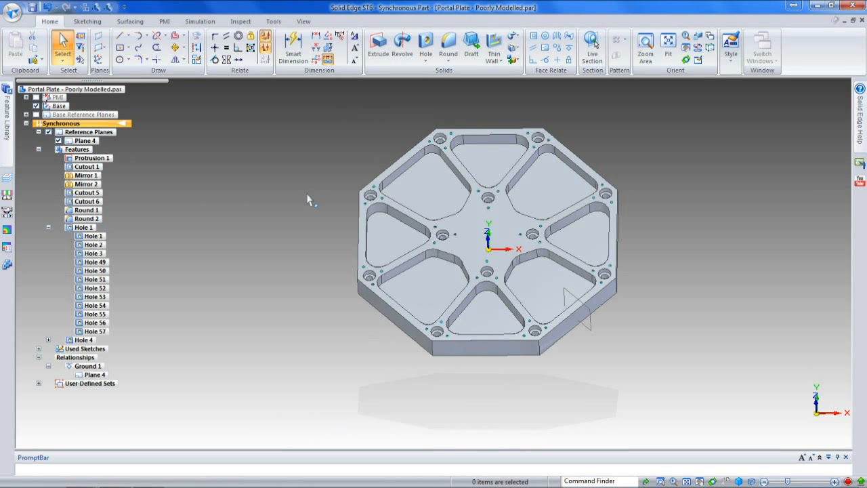
Step: Try to move the lower-right pocket's upper side wall by about 7 mm with local symmetry about Plane 4
left_click(568, 269)
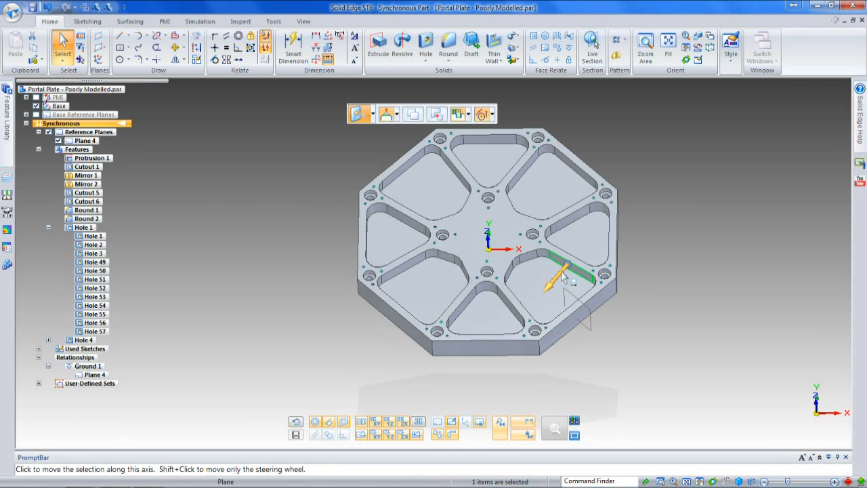
left_click(564, 270)
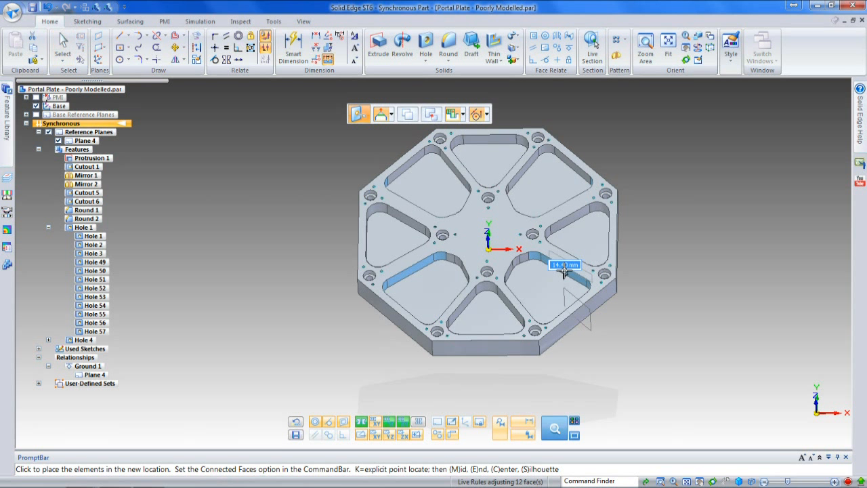
left_click(419, 424)
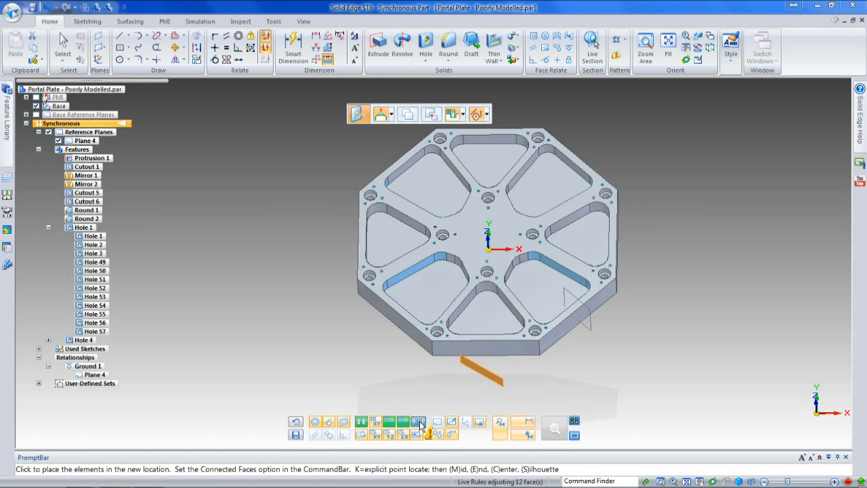
left_click(569, 300)
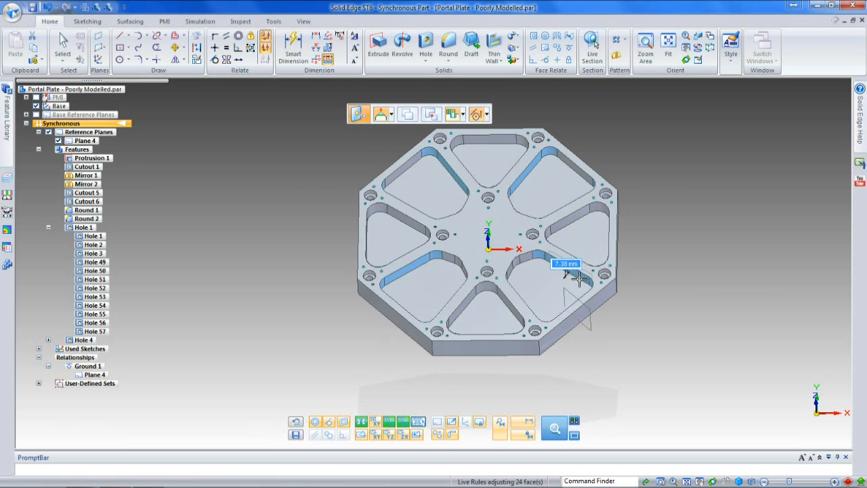
left_click(578, 278)
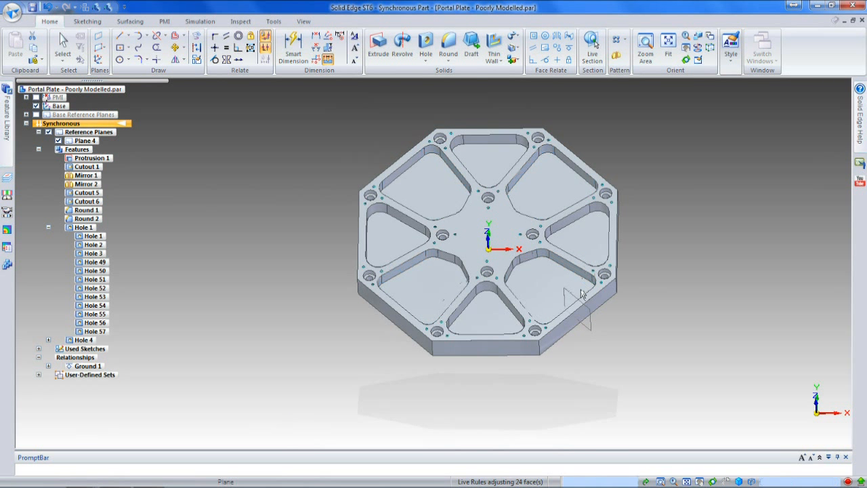
left_click(578, 279)
key("Escape")
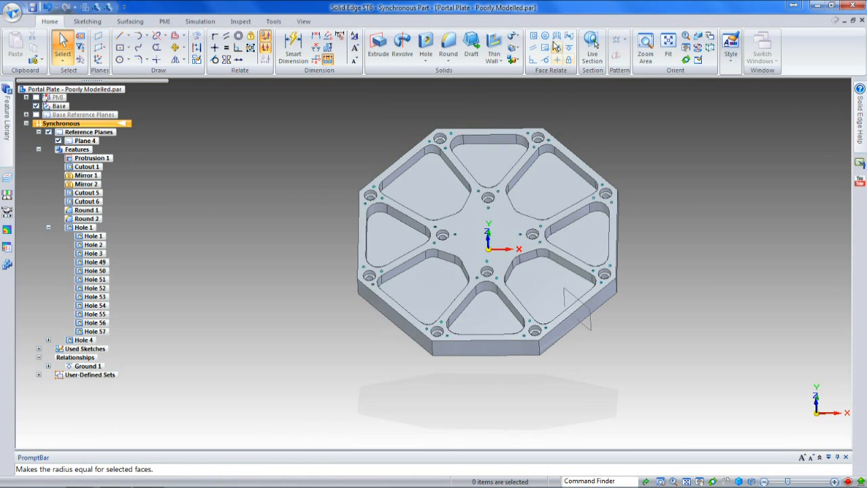
Step: Make the two long side walls of the lower-right pocket symmetric about Plane 4
left_click(557, 38)
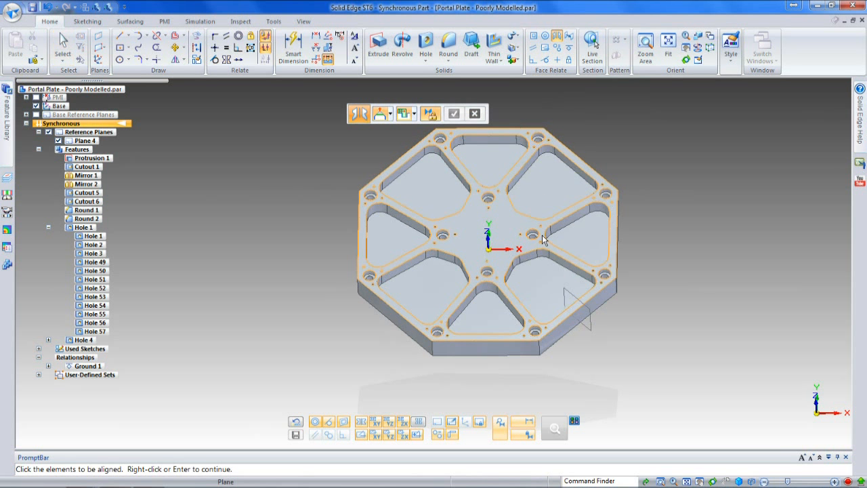
left_click(555, 261)
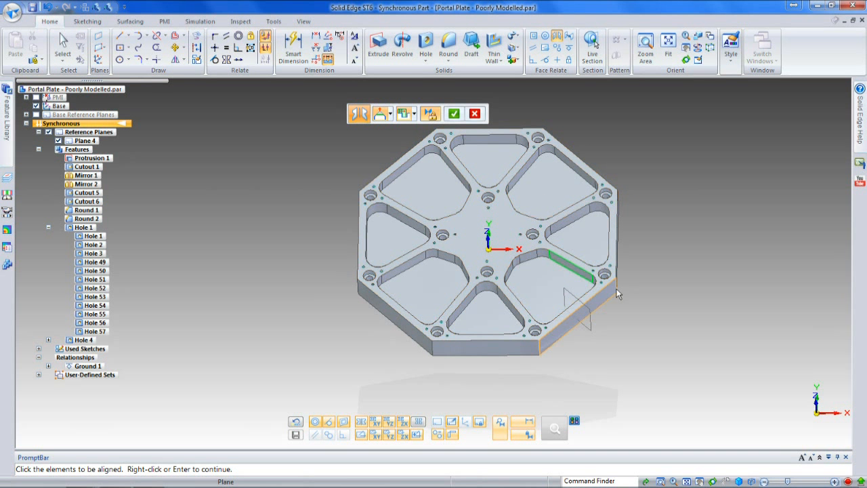
left_click(454, 114)
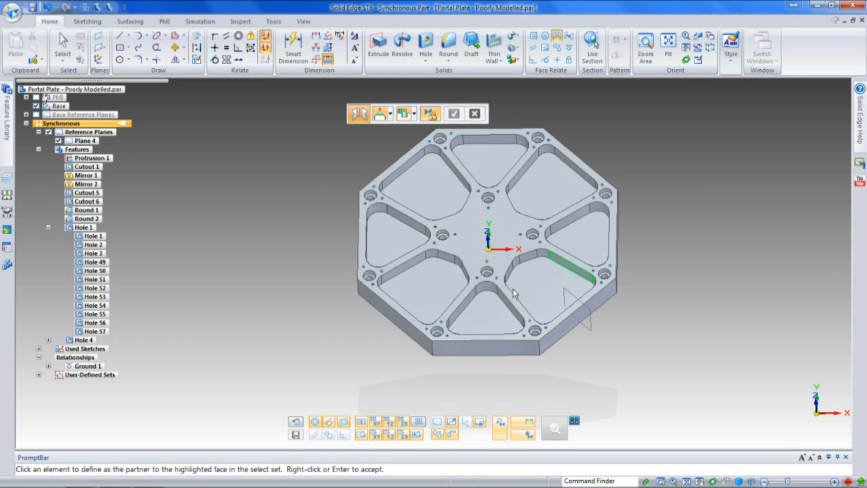
right_click(514, 302)
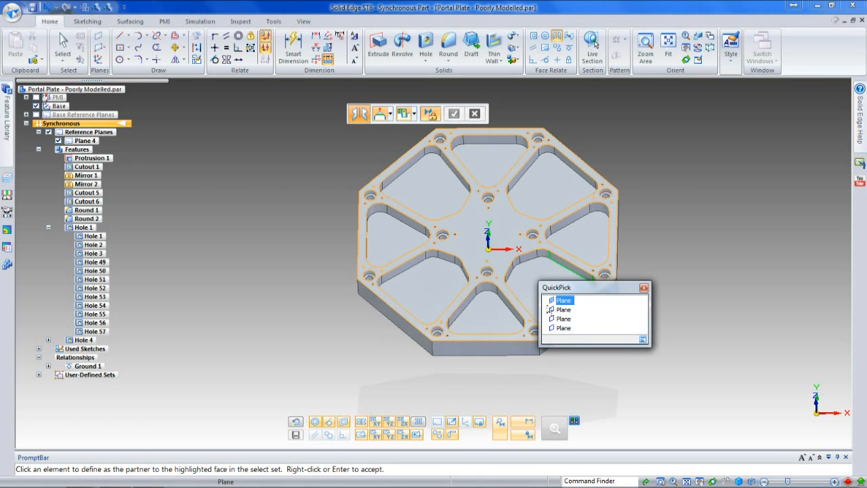
left_click(562, 310)
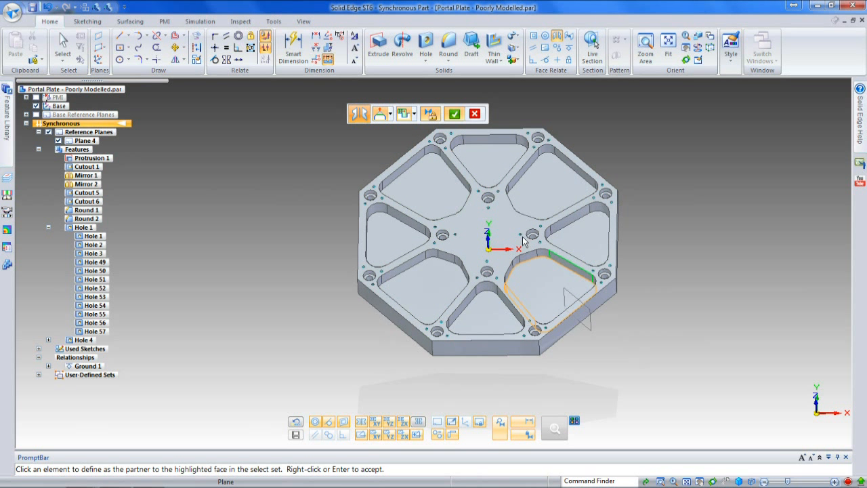
left_click(453, 114)
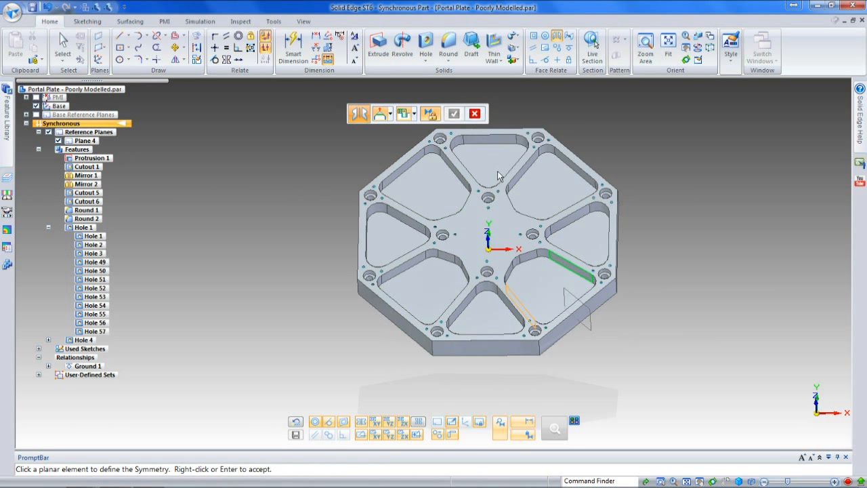
left_click(572, 294)
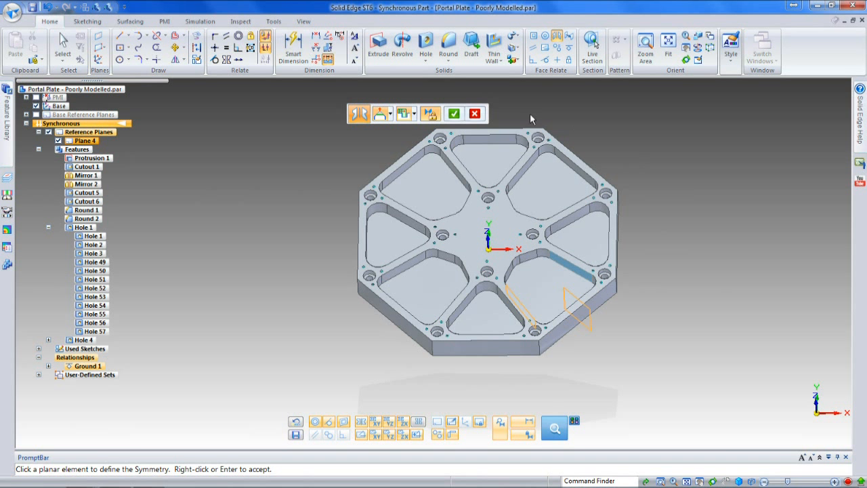
left_click(453, 113)
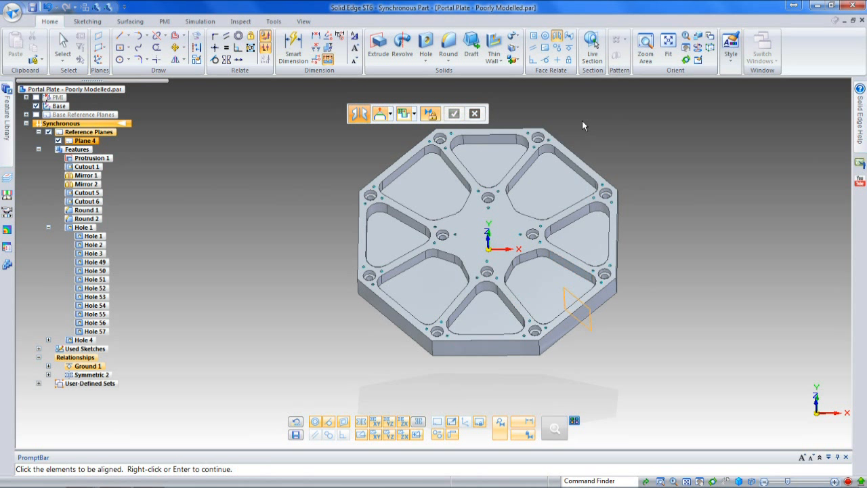
Step: Make the two short inner walls of the lower-right pocket, nearest the plate centre, symmetric about Plane 4
left_click(531, 261)
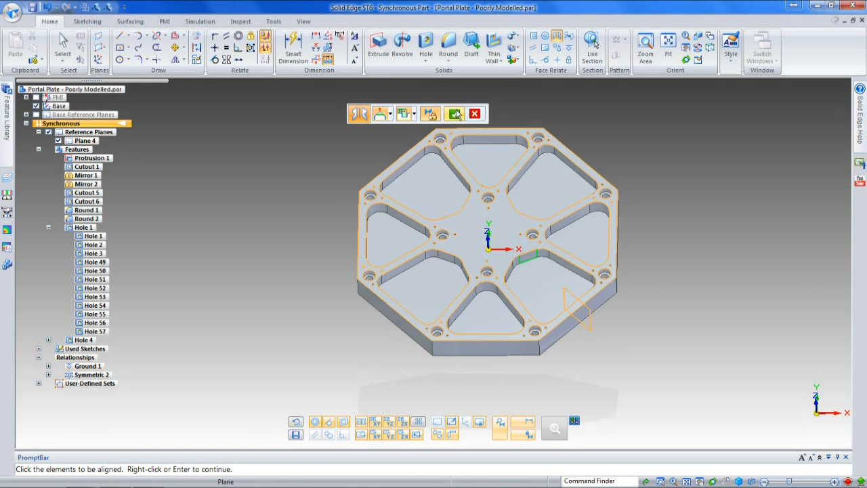
left_click(455, 113)
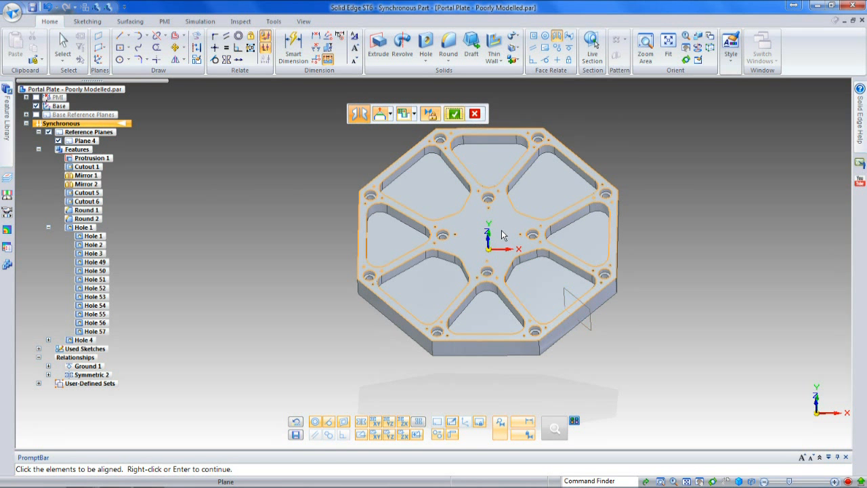
right_click(512, 274)
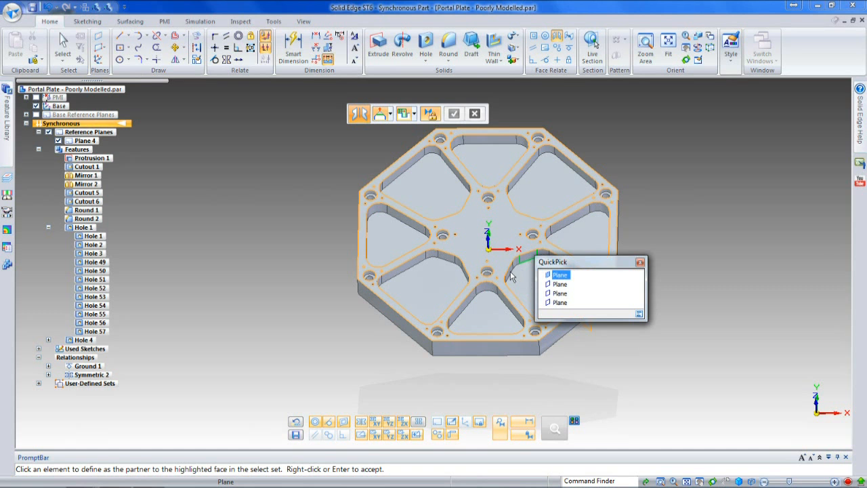
left_click(552, 283)
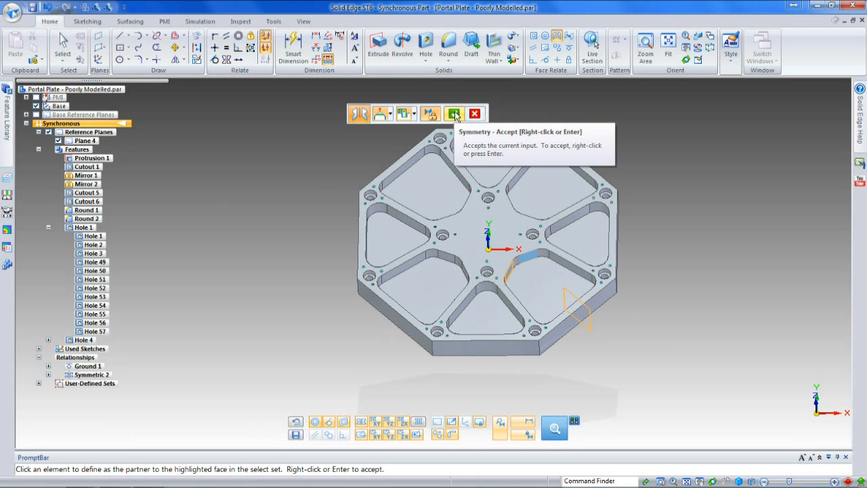
left_click(454, 114)
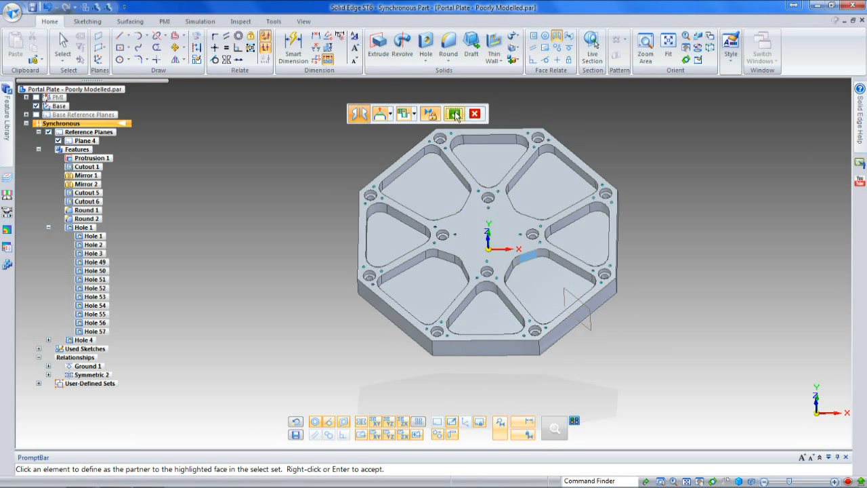
Step: Make the neighbouring bottom and right pockets' walls that flank the lower-right pocket symmetric about Plane 4
left_click(503, 299)
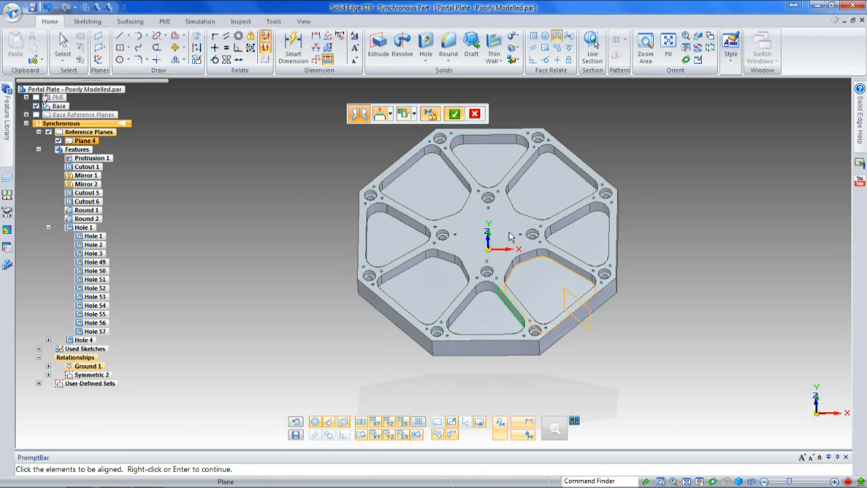
right_click(562, 258)
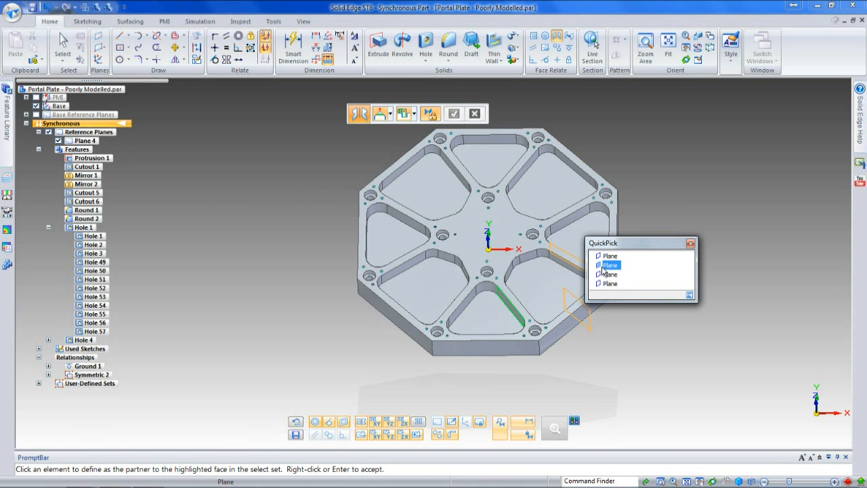
left_click(604, 266)
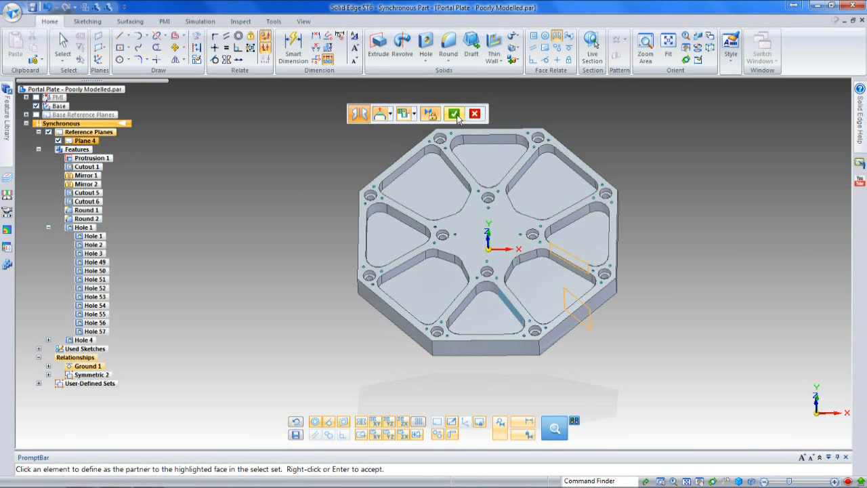
left_click(455, 115)
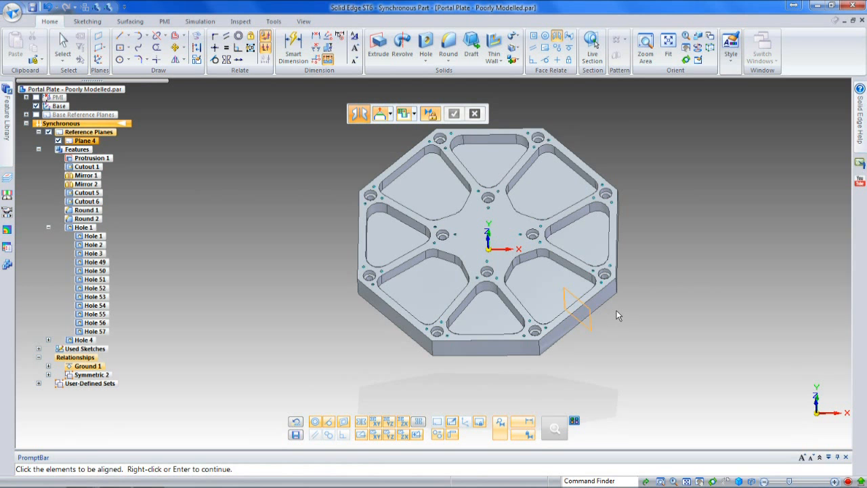
Step: Make the counterbored holes right of and below the plate centre symmetric about Plane 4
left_click(533, 238)
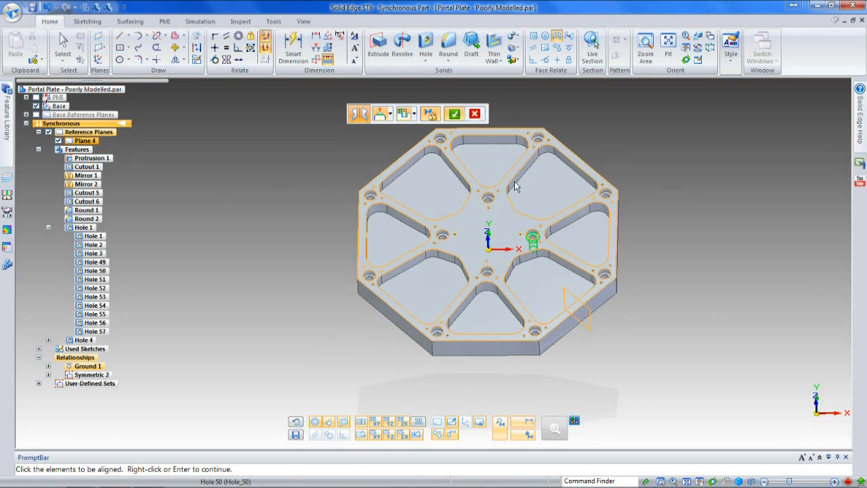
left_click(453, 115)
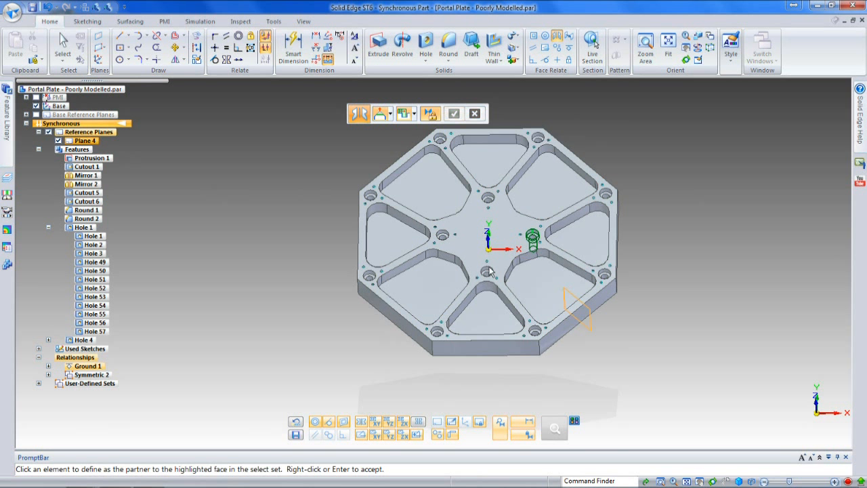
left_click(482, 172)
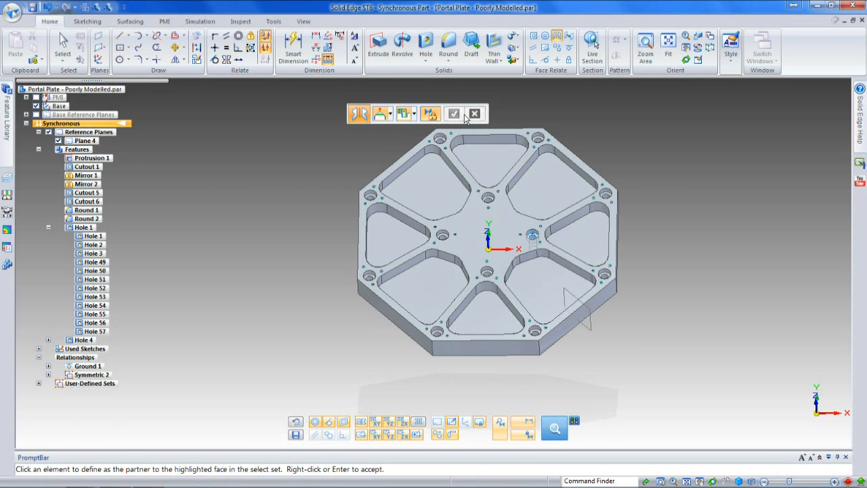
left_click(454, 115)
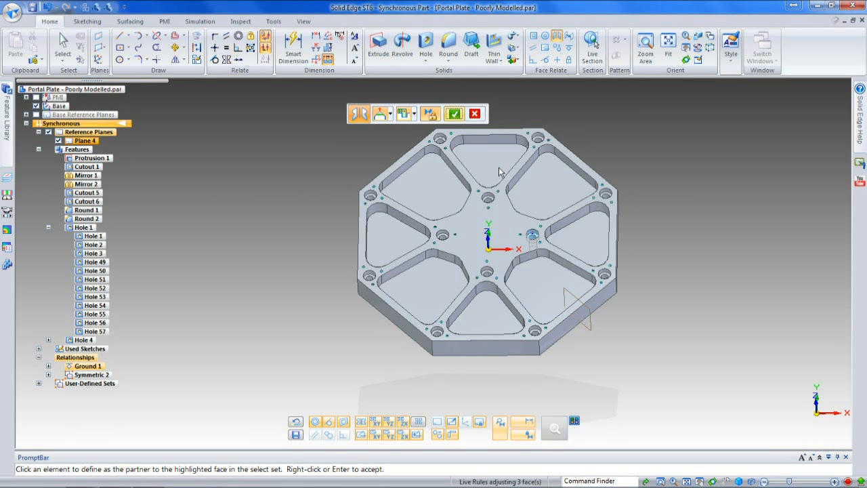
Step: Make the two outer counterbored holes at the ends of the plate's lower-right edge symmetric about Plane 4
left_click(604, 278)
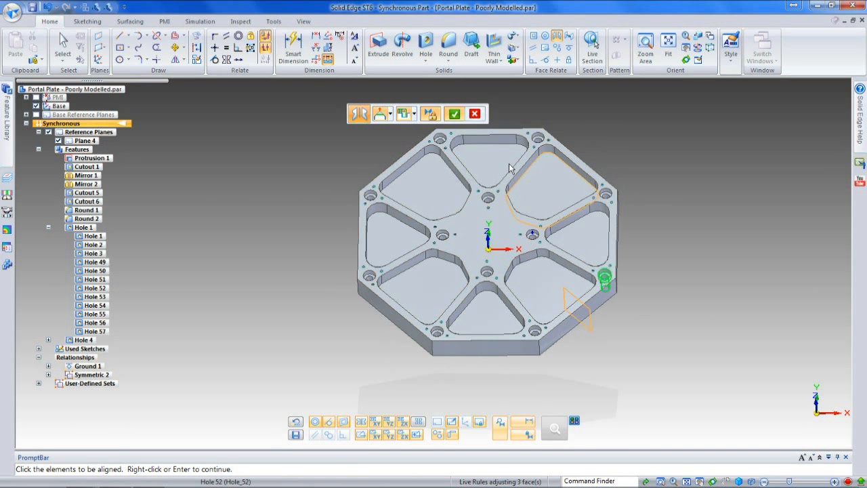
left_click(453, 114)
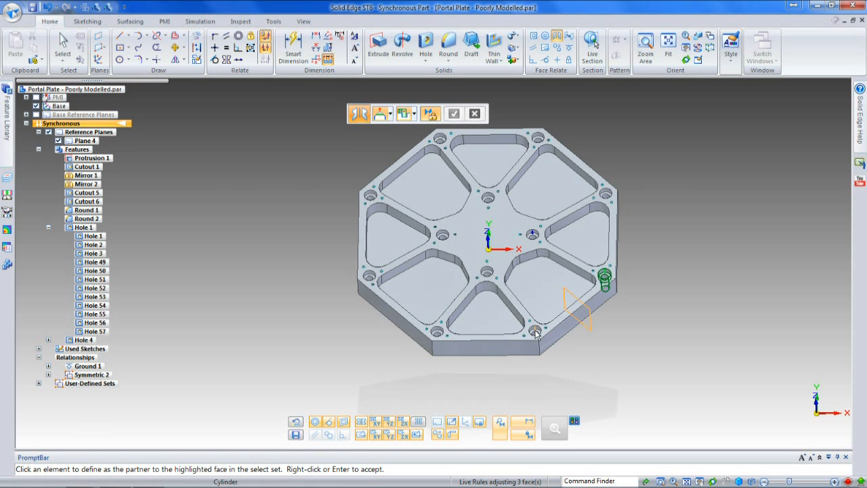
left_click(456, 114)
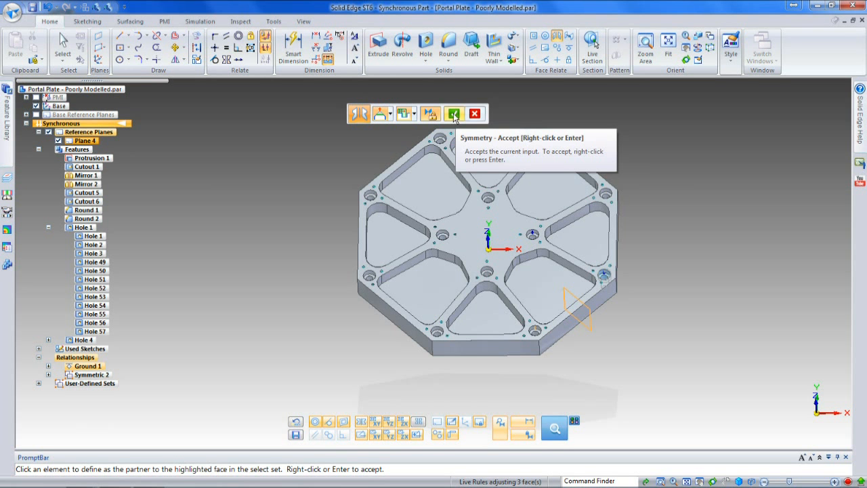
Step: Make the small holes beside the two outer counterbores, nearest the plate's lower-right edge, symmetric about Plane 4
right_click(601, 291)
left_click(644, 297)
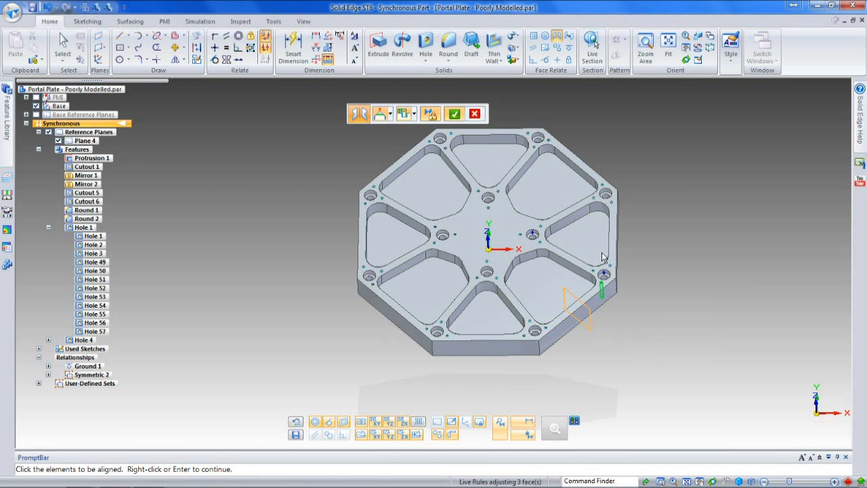
left_click(455, 114)
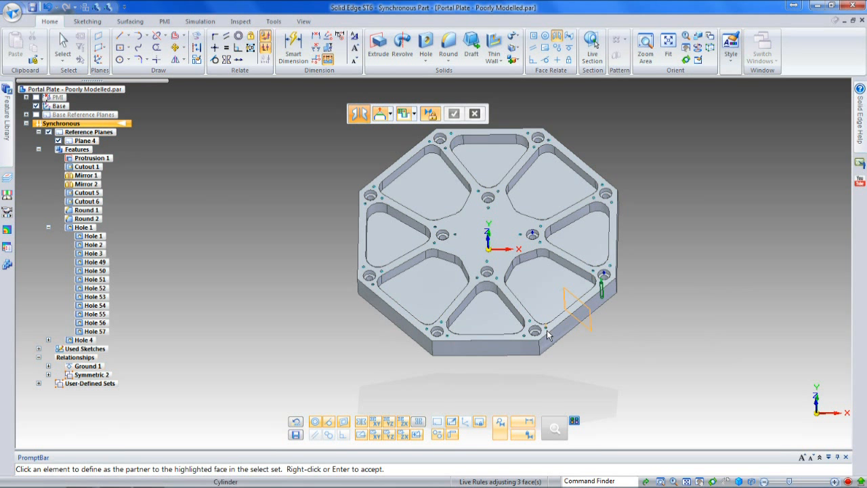
left_click(585, 323)
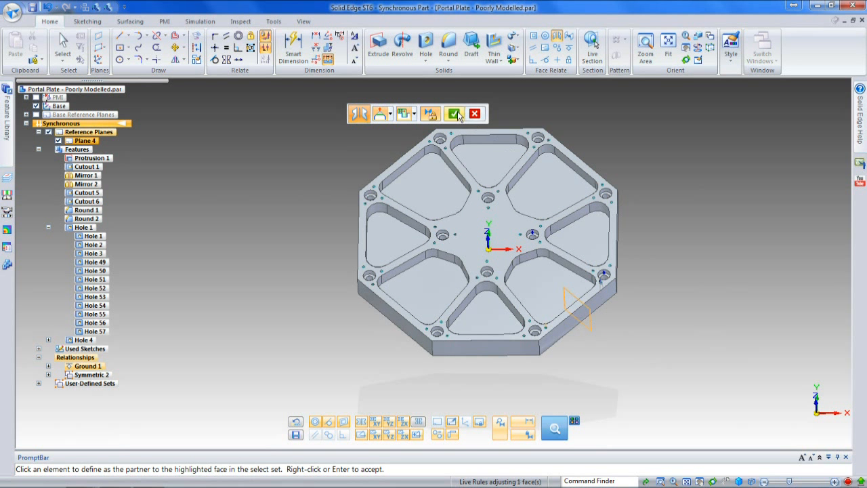
right_click(599, 261)
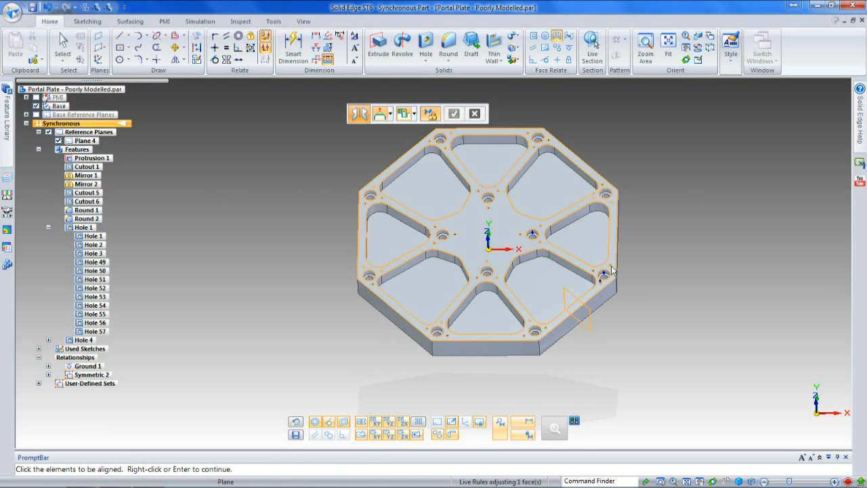
Step: Make the small hole above the right outer counterbore symmetric with the one lower-left of the bottom counterbore about Plane 4
right_click(612, 271)
left_click(656, 279)
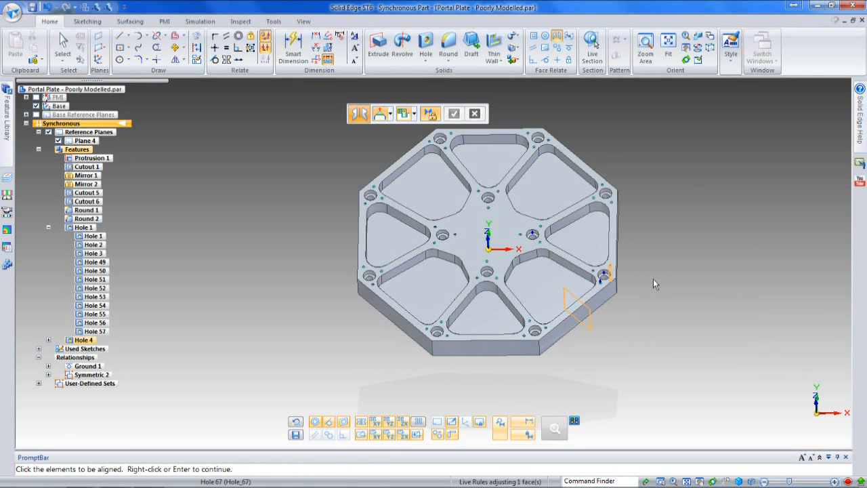
left_click(455, 113)
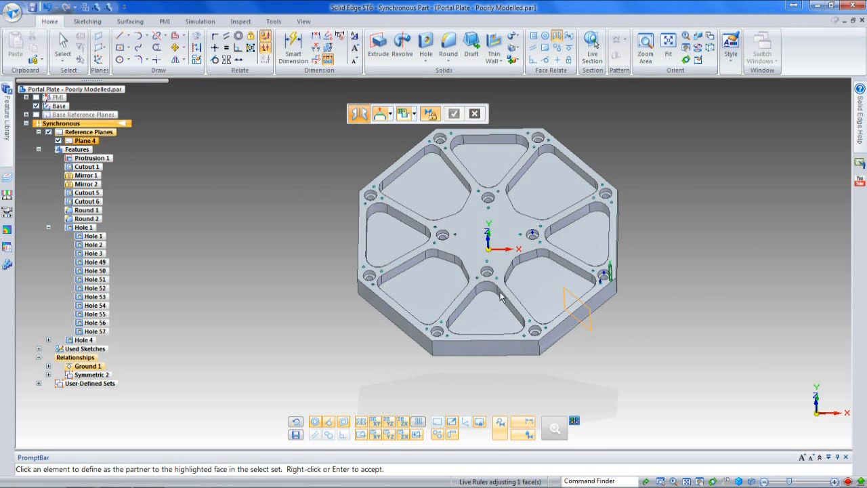
left_click(524, 335)
left_click(456, 117)
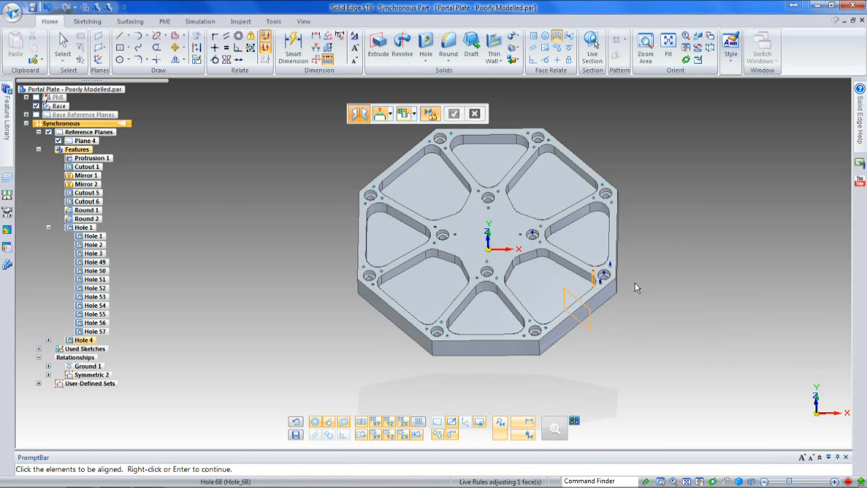
Step: Make the small holes on the inner, pocket-facing side of the two outer counterbores symmetric about Plane 4
left_click(593, 277)
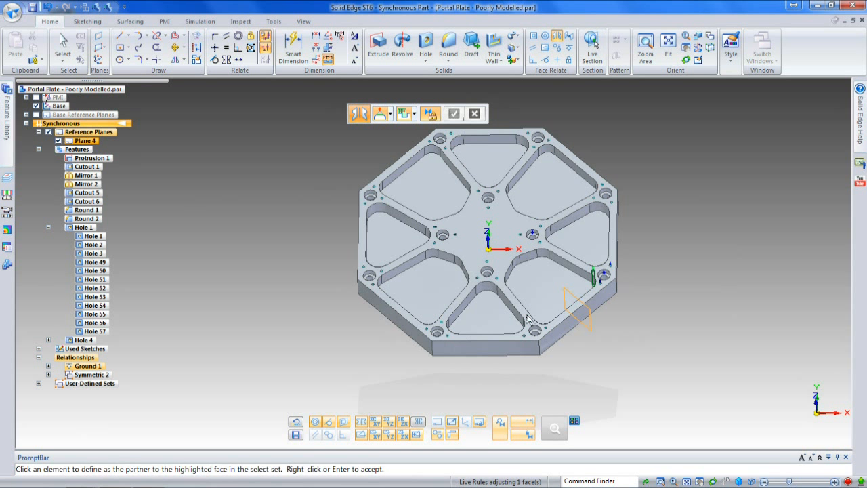
left_click(457, 113)
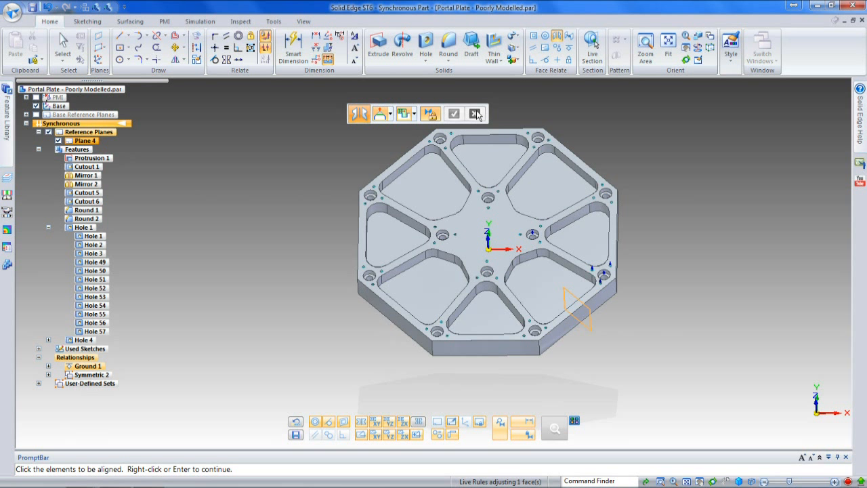
key("Escape")
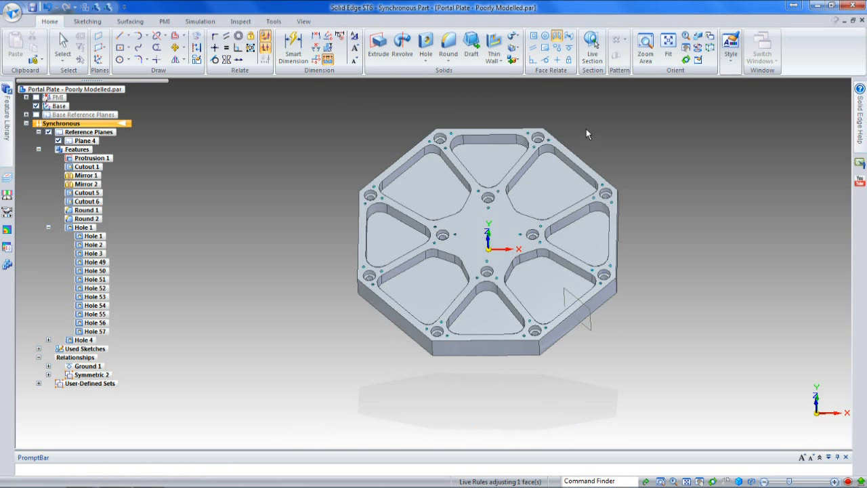
Step: Make the two counterbored holes at the ends of the plate's bottom edge symmetric about the vertical base YZ plane
left_click(557, 38)
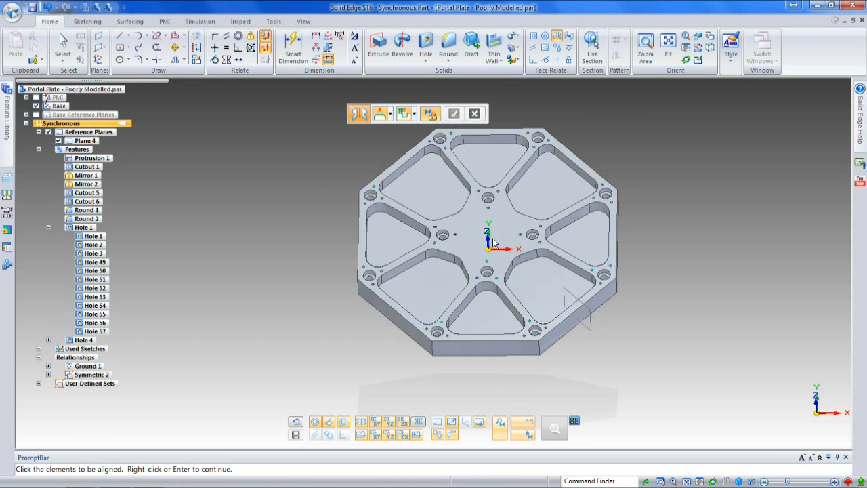
left_click(535, 335)
left_click(454, 113)
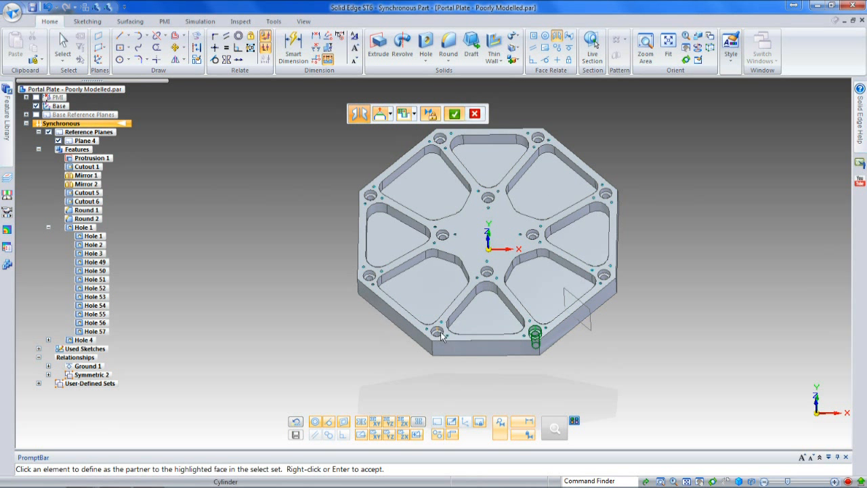
left_click(454, 113)
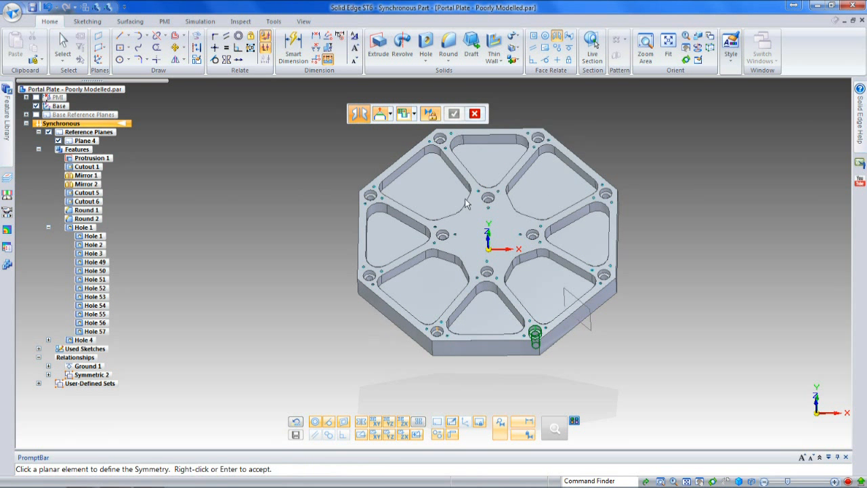
right_click(487, 229)
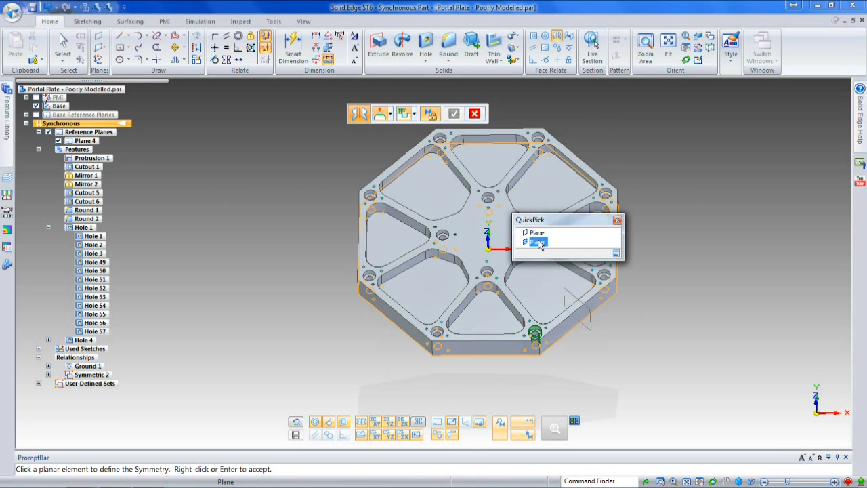
left_click(617, 220)
middle_click_drag(652, 260, 619, 249)
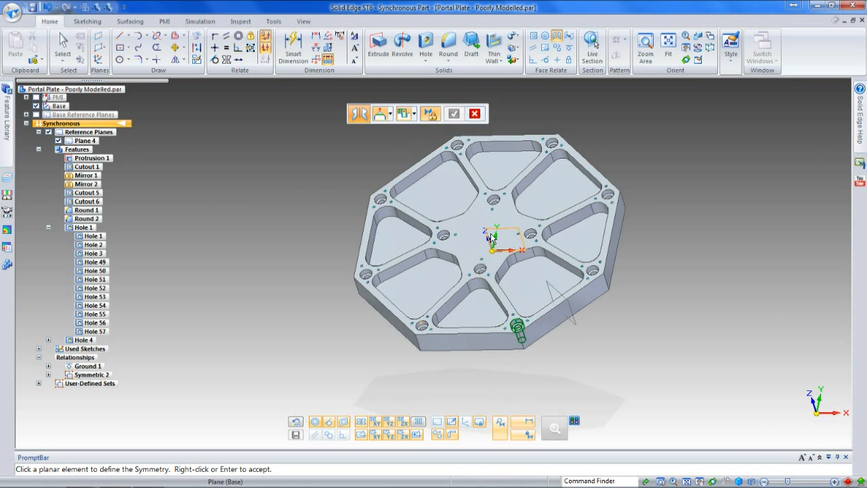
right_click(492, 237)
left_click(547, 260)
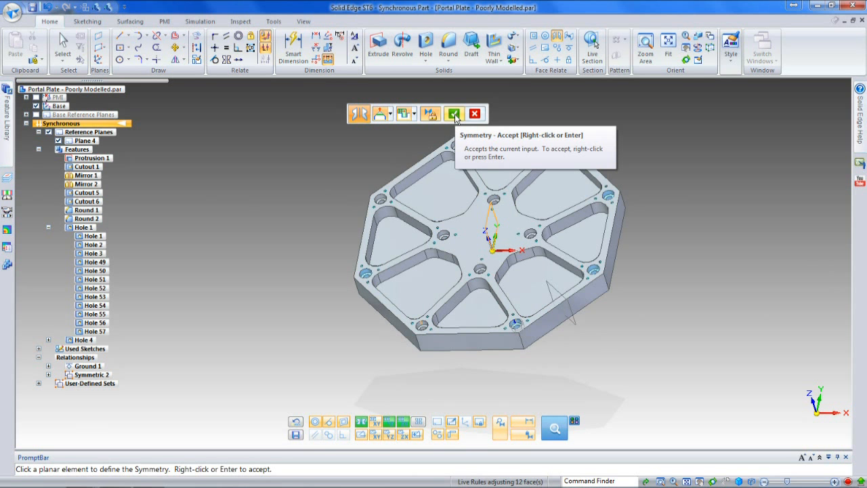
left_click(453, 113)
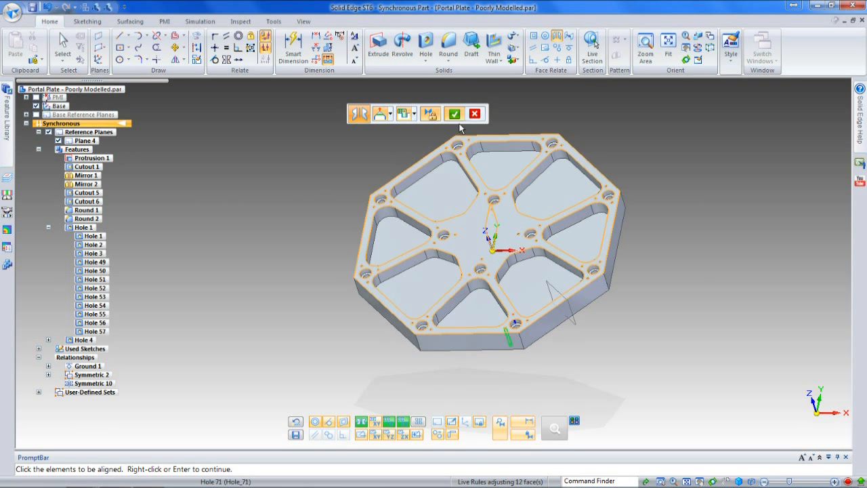
Step: Make the small holes on the inner and outer sides of the two bottom-edge counterbores symmetric about the base YZ plane
left_click(504, 332)
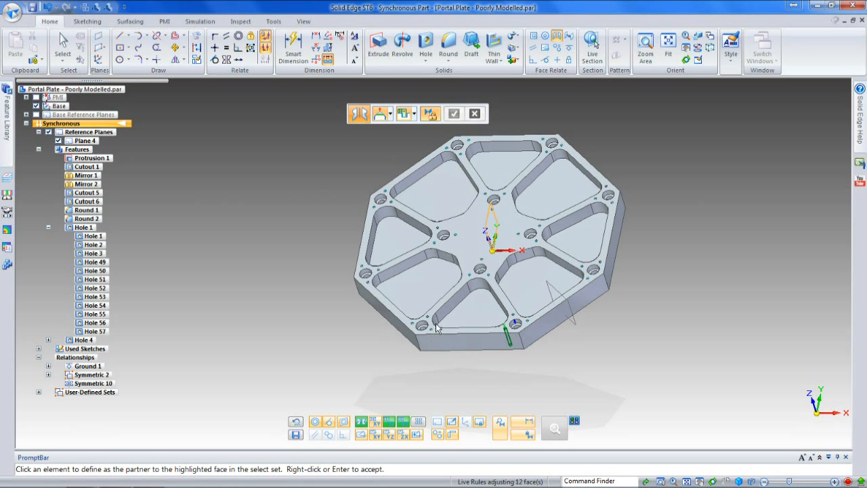
left_click(454, 113)
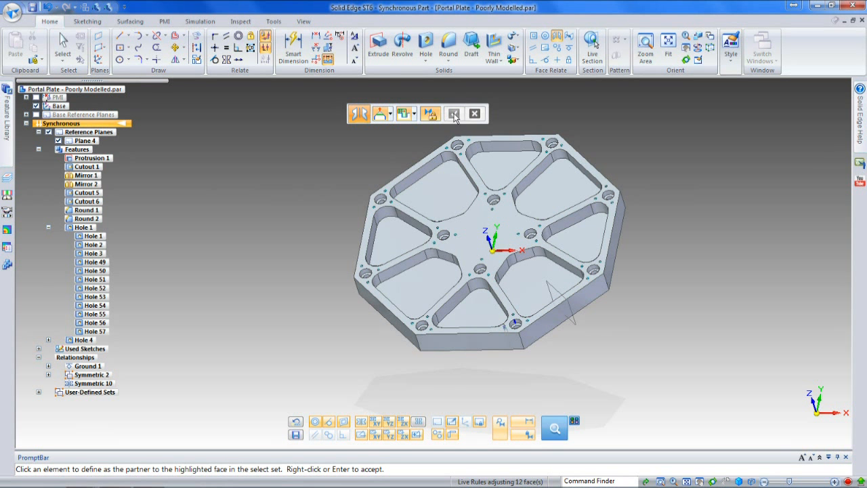
left_click(537, 336)
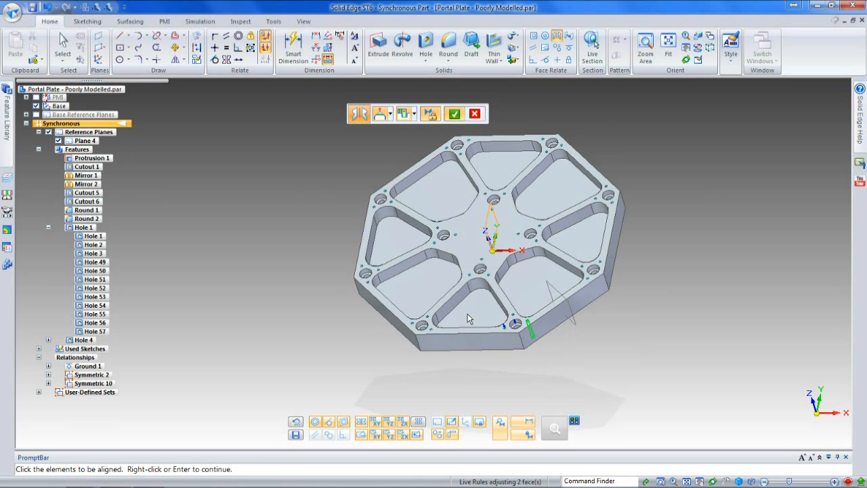
left_click(454, 113)
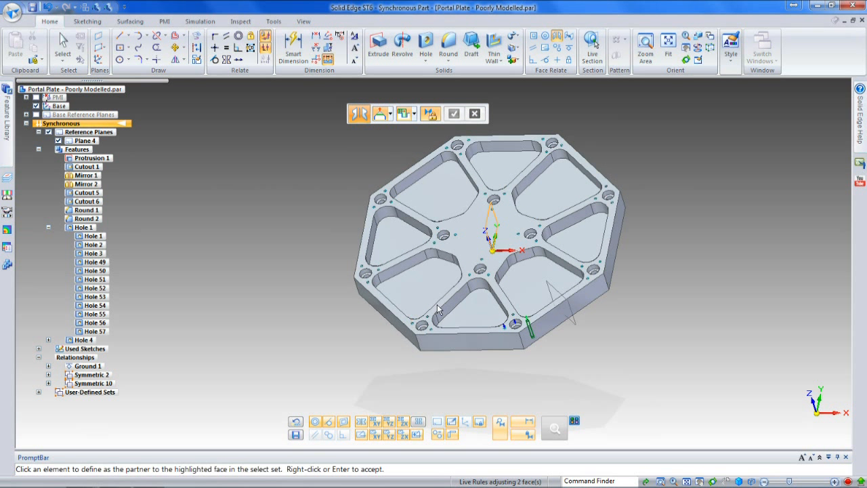
left_click(457, 116)
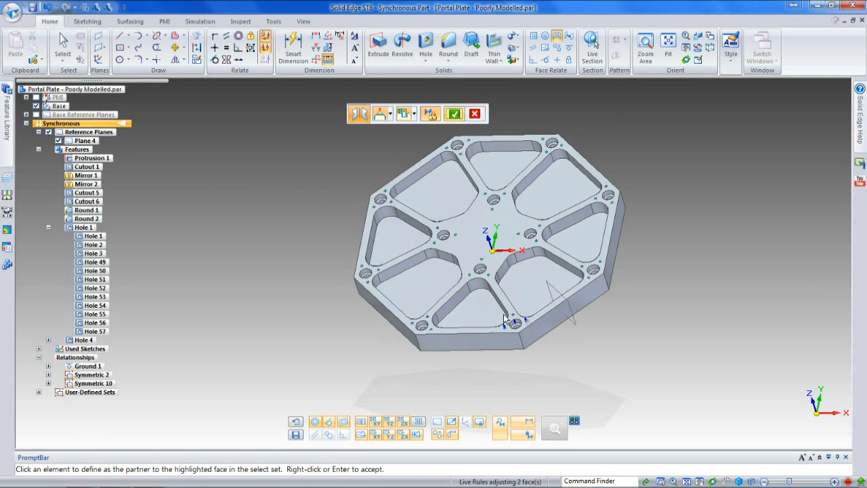
Step: Make the small holes just above the two bottom-edge counterbores symmetric about the base YZ plane
mouse_move(514, 318)
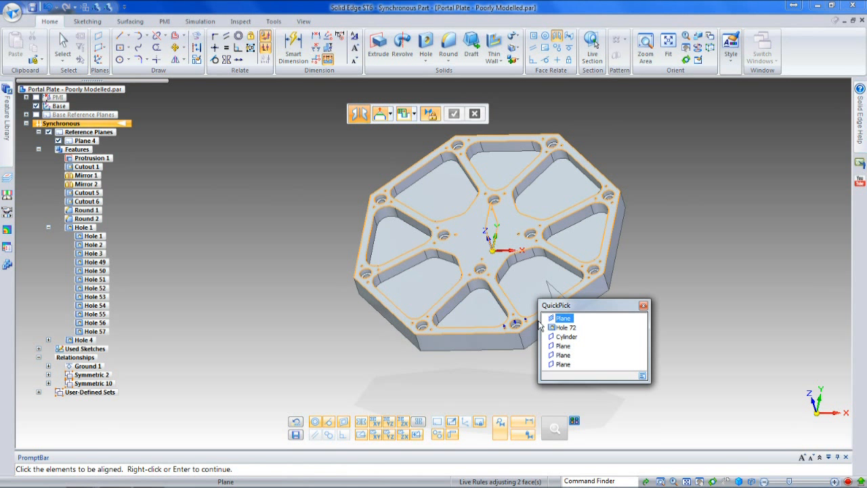
left_click(558, 327)
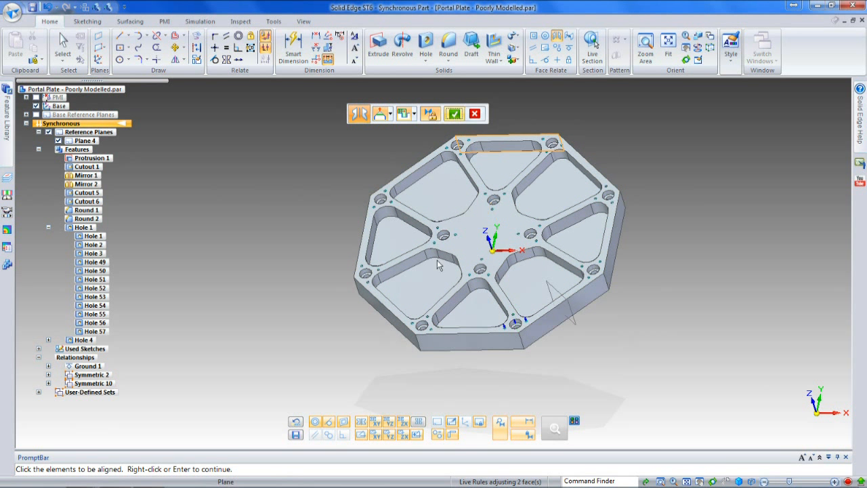
left_click(455, 116)
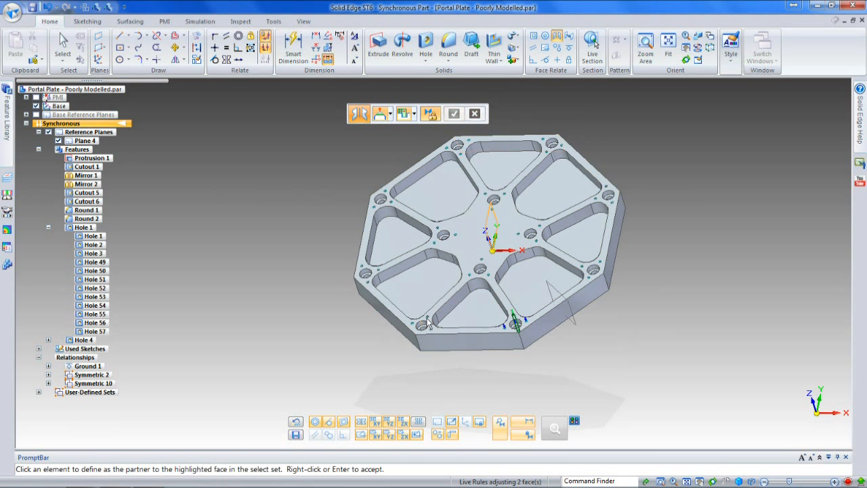
left_click(455, 113)
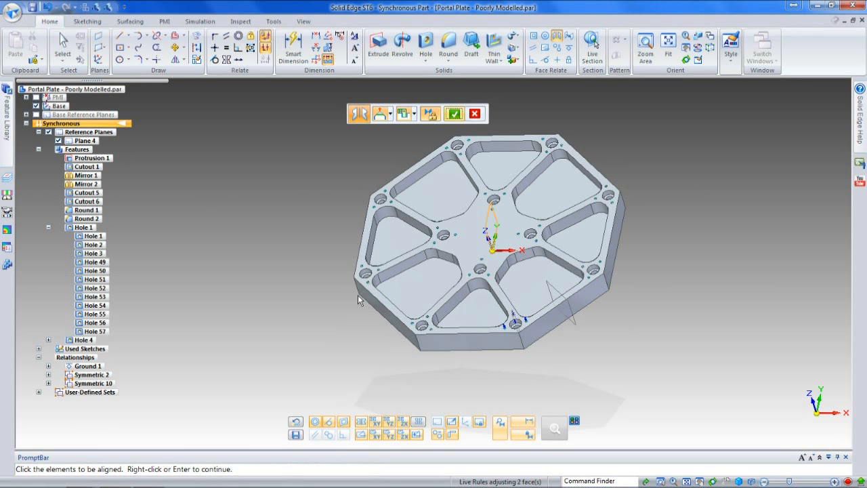
Step: Make the right and left counterbored holes near the plate's centre symmetric about the base YZ plane
middle_click_drag(390, 338, 412, 338)
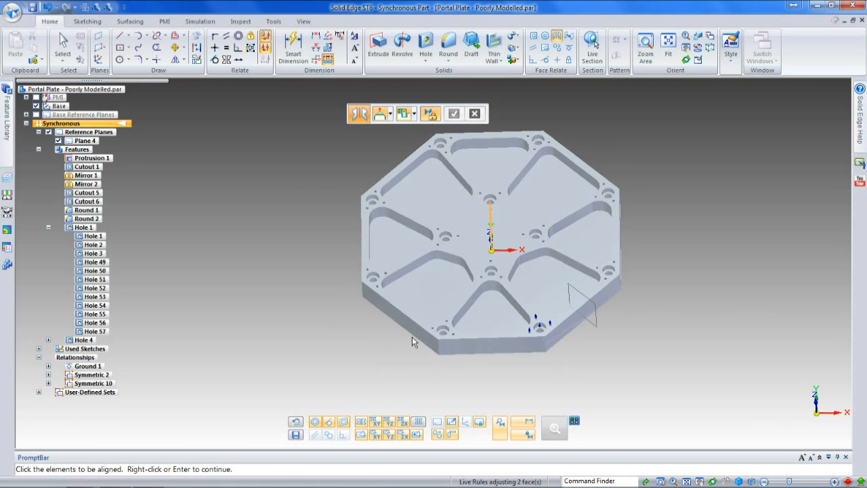
left_click(535, 237)
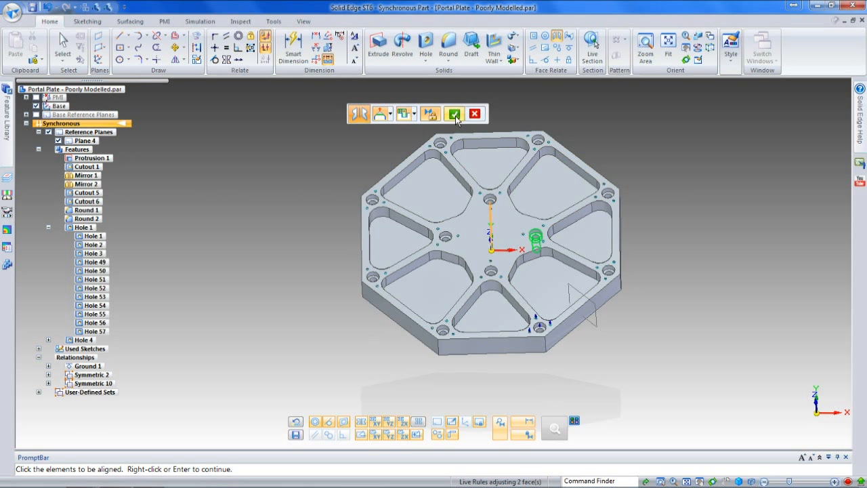
right_click(445, 238)
left_click(445, 237)
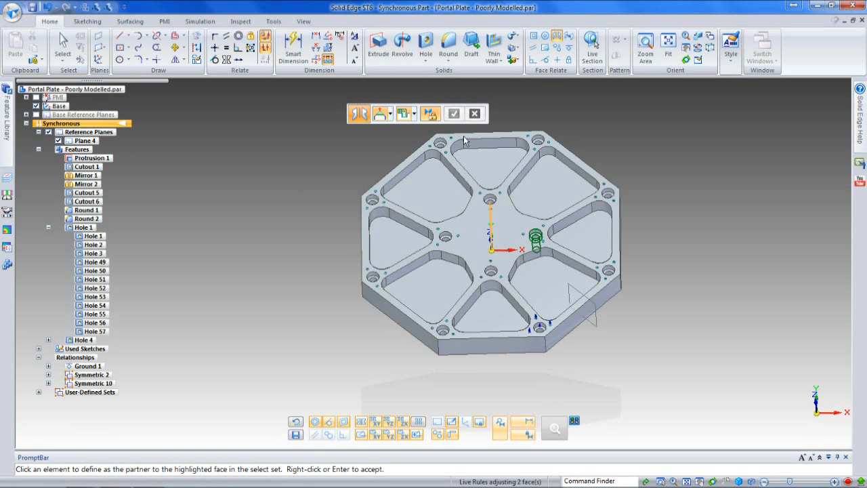
left_click(454, 114)
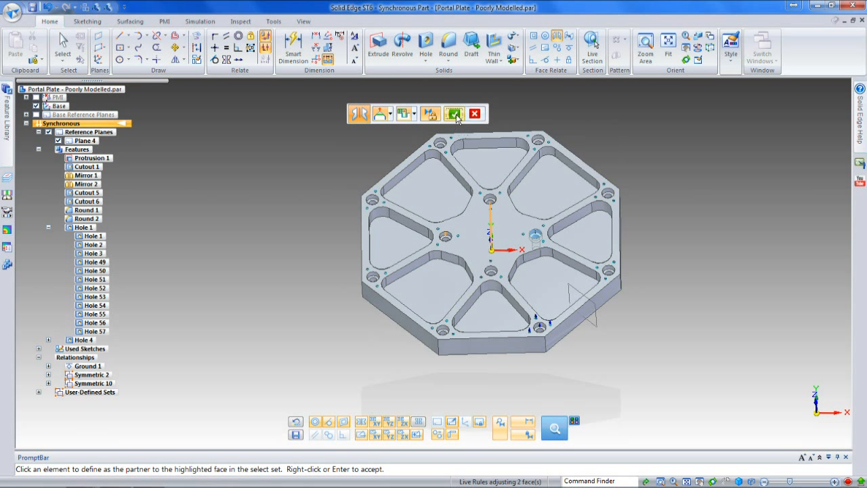
Step: Make the small holes above the right and left central counterbores symmetric about the base YZ plane
right_click(545, 230)
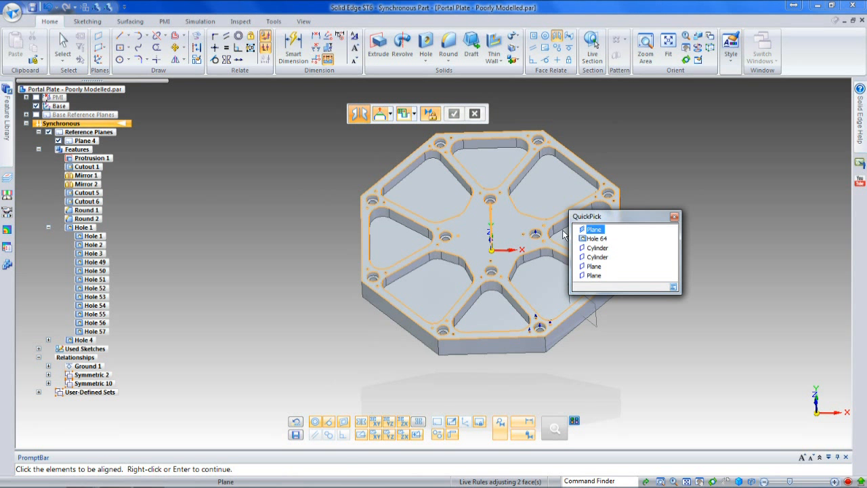
left_click(583, 238)
left_click(454, 114)
left_click(439, 232)
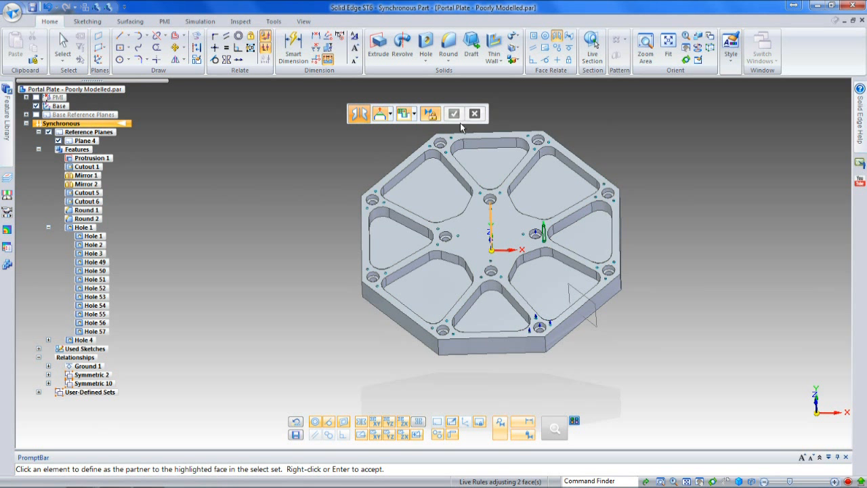
Step: Make the small holes below the right and left central counterbores symmetric about the base YZ plane
right_click(544, 242)
left_click(583, 256)
right_click(428, 226)
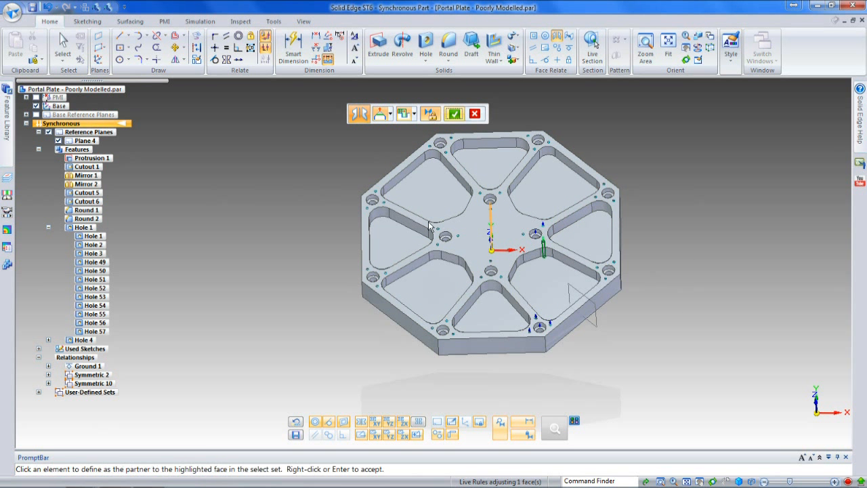
left_click(439, 251)
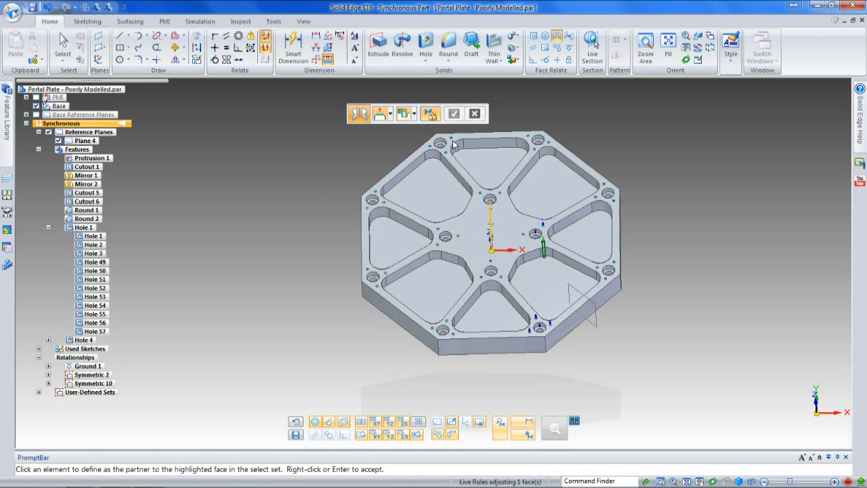
left_click(453, 115)
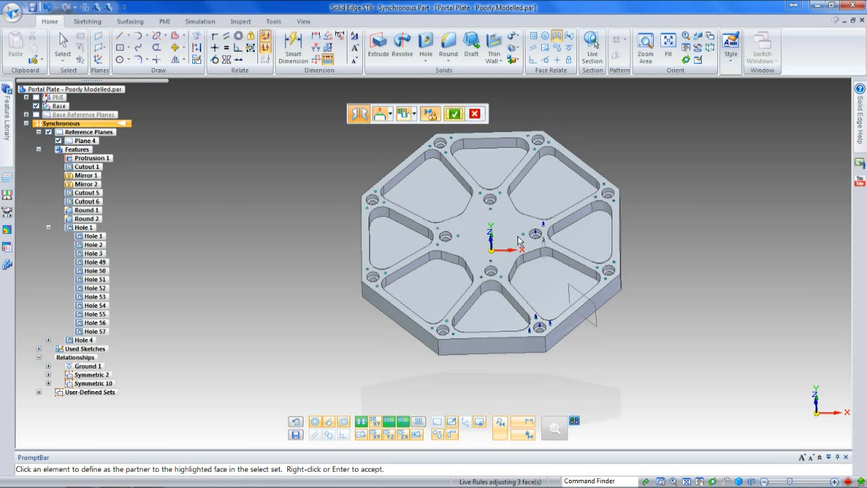
Step: Make the small holes on the centre-facing sides of the right and left central counterbores symmetric about the base YZ plane
right_click(532, 233)
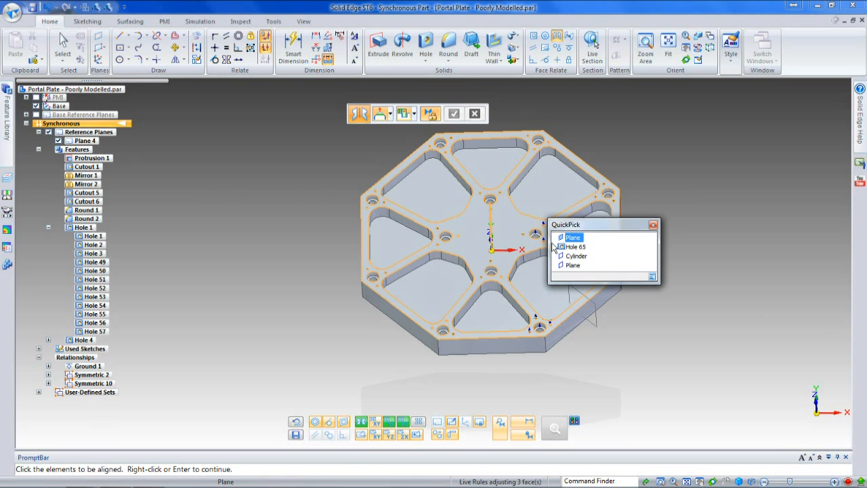
left_click(565, 246)
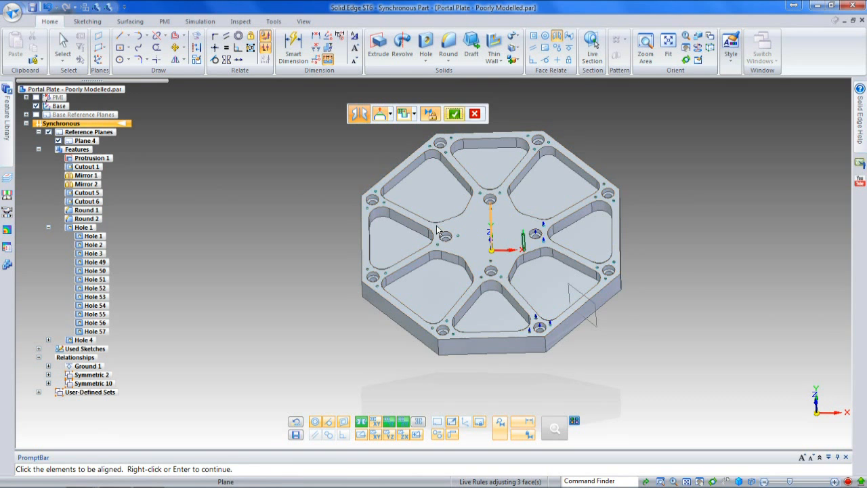
left_click(454, 114)
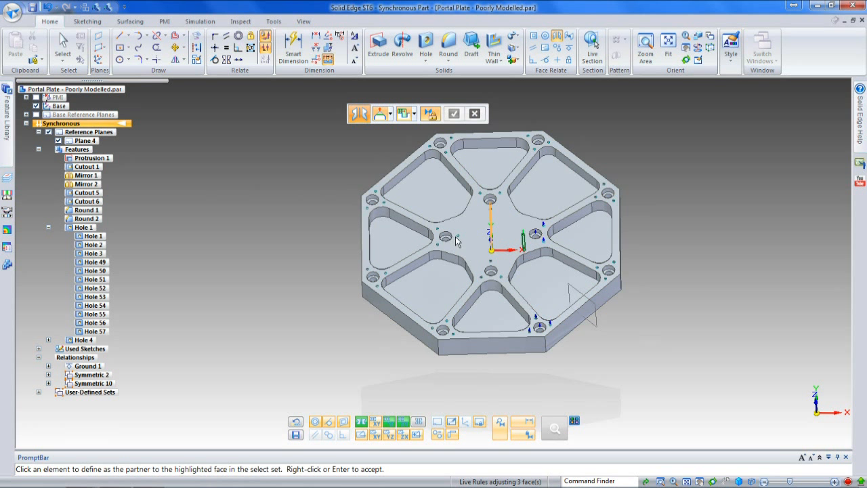
left_click(453, 116)
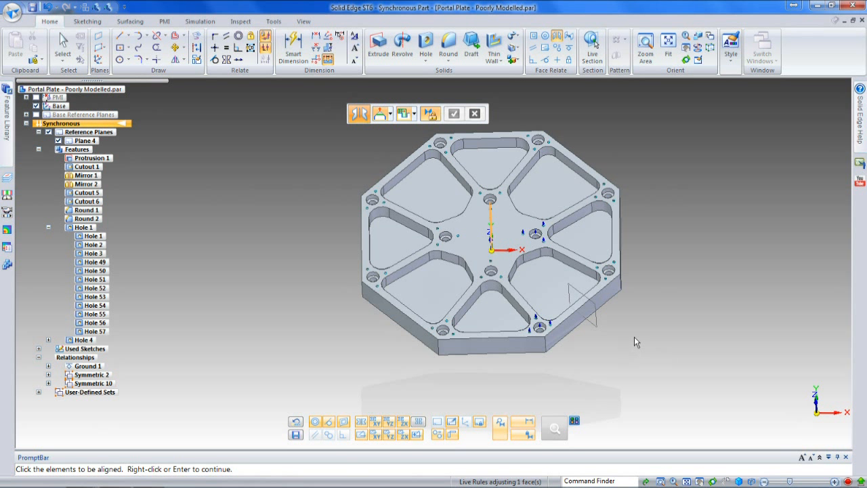
key("Escape")
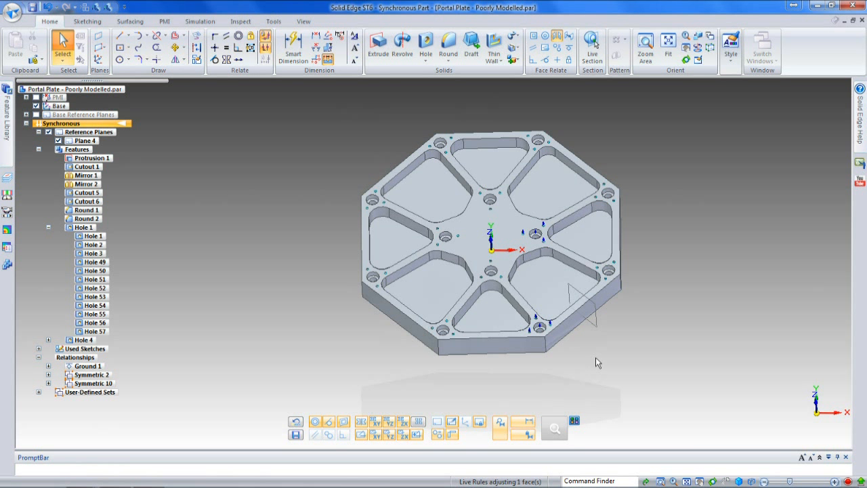
Step: Move the long upper-right wall of the plate's lower-right pocket by 1.5 mm
left_click(596, 358)
middle_click_drag(596, 358, 592, 350)
scroll(589, 348, "up", 4)
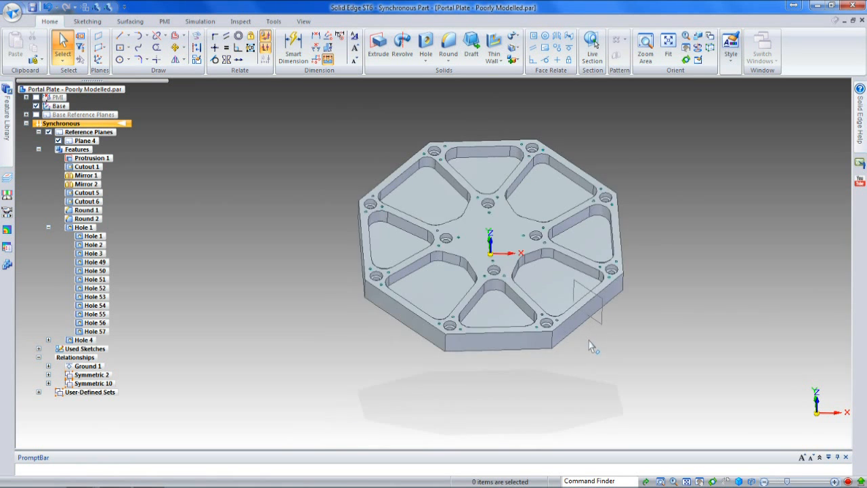
left_click(566, 246)
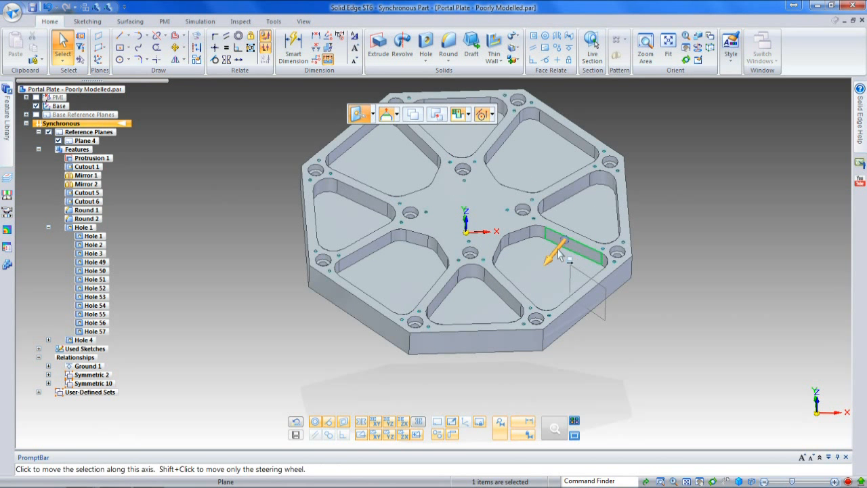
left_click(566, 245)
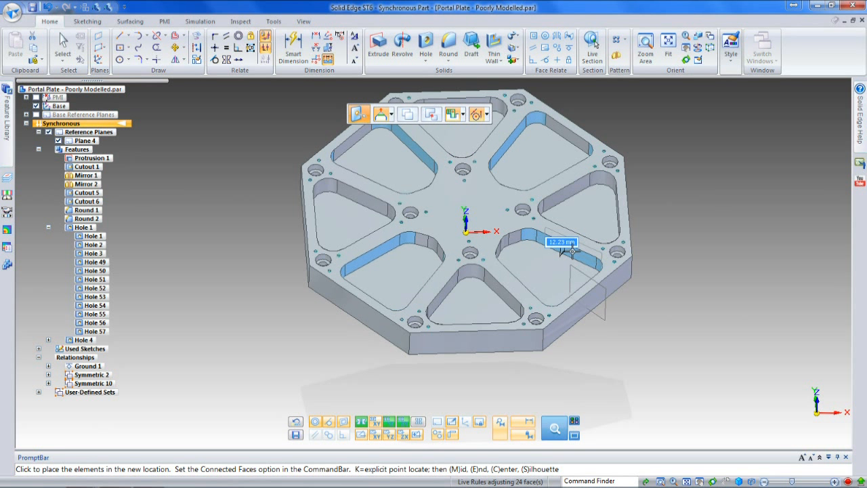
left_click(572, 252)
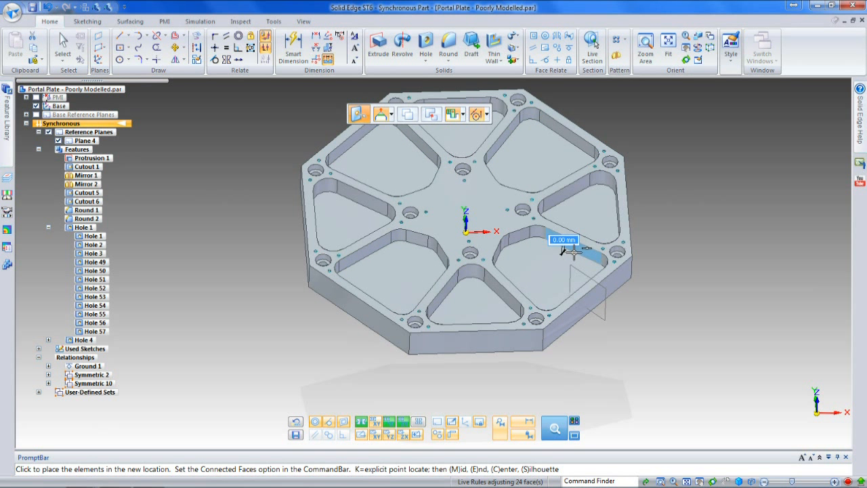
type("1.5")
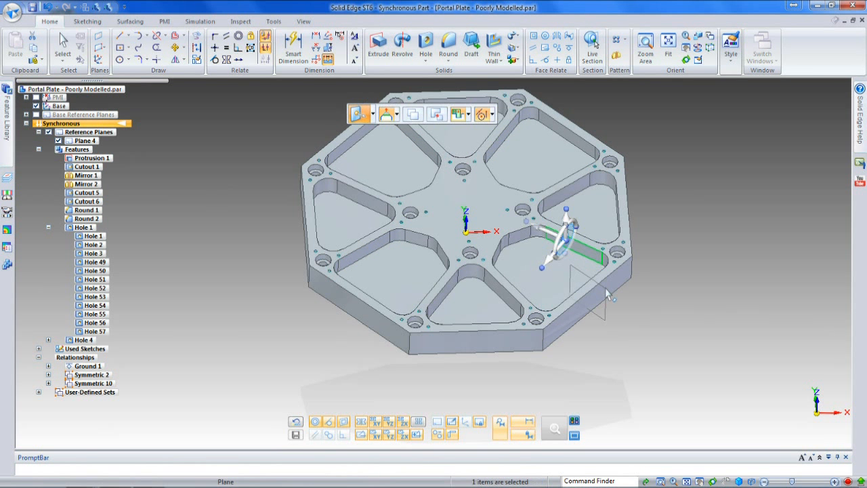
Step: Set the angle between the lower-right pocket's two short inner walls to 130°, with both walls adjusting equally
left_click(521, 240)
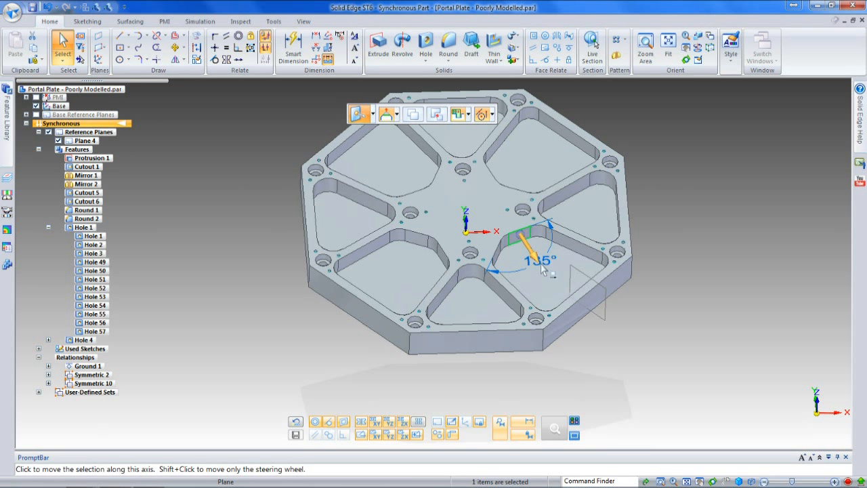
left_click(548, 266)
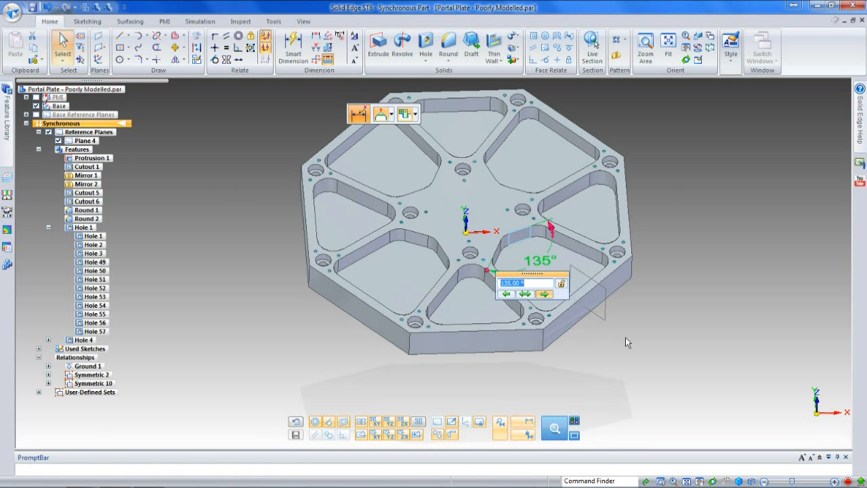
left_click(527, 297)
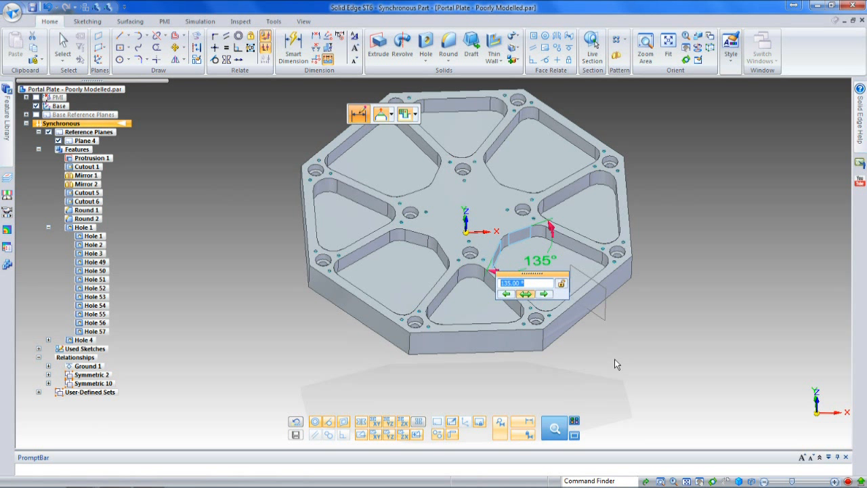
type("130")
key("Return")
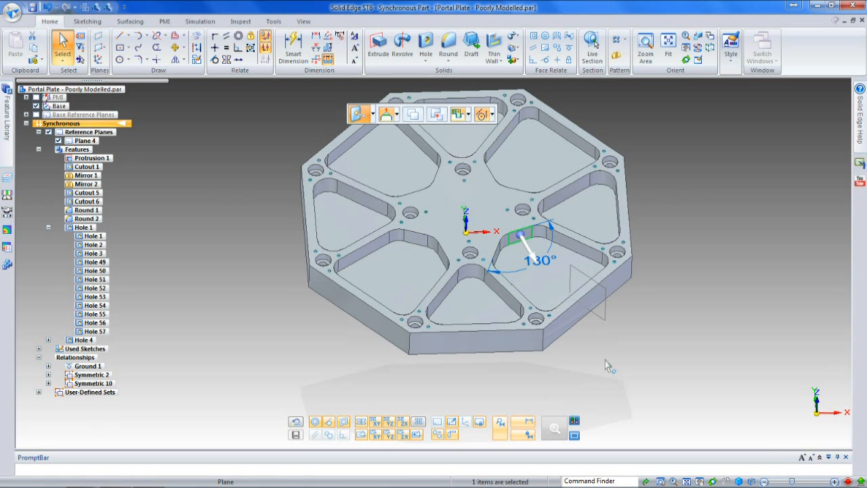
key("Escape")
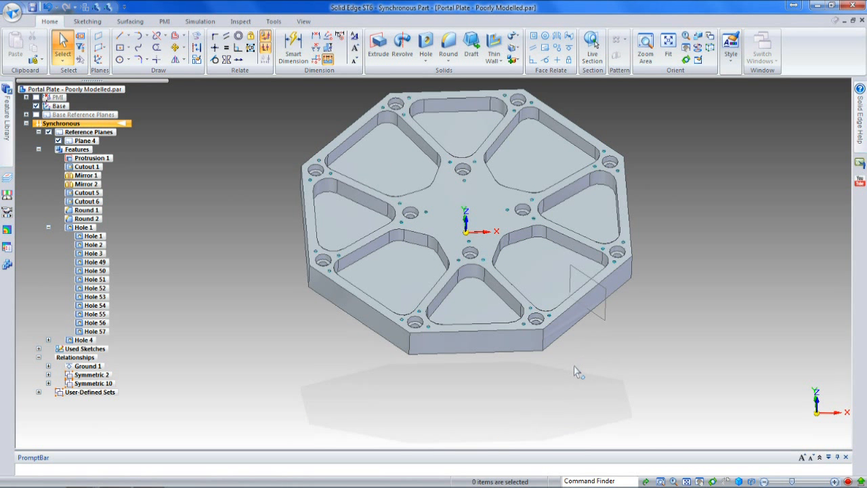
Step: Move the outer wall of the lower-right pocket 2 mm inward
right_click(579, 298)
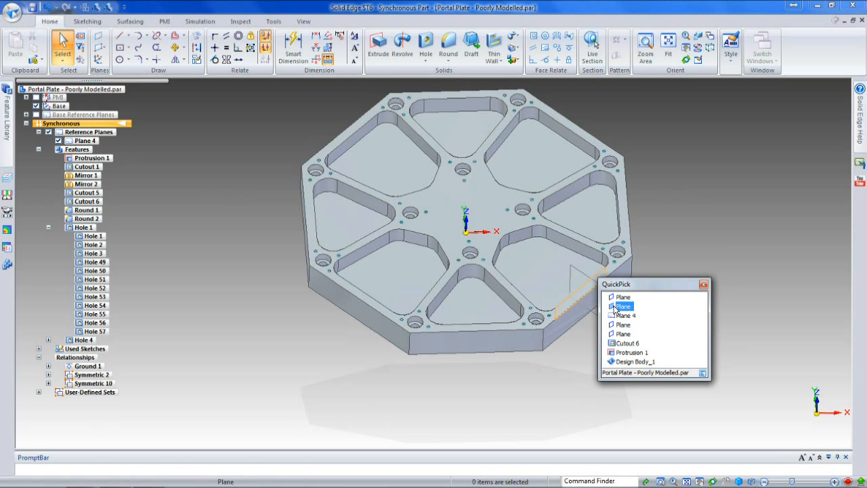
left_click(615, 309)
left_click(561, 285)
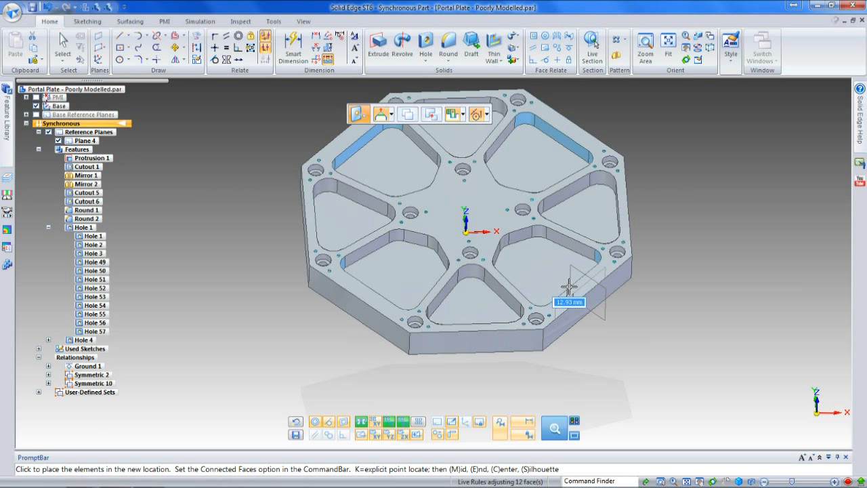
type("2")
key("Return")
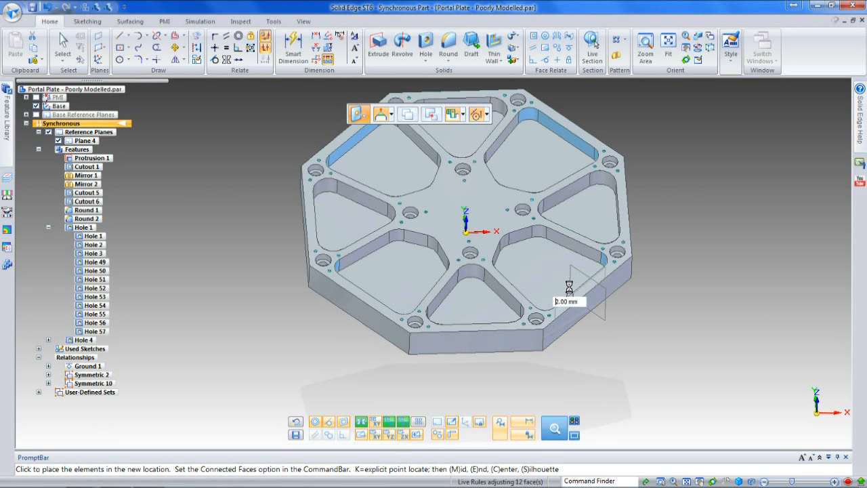
left_click(631, 335)
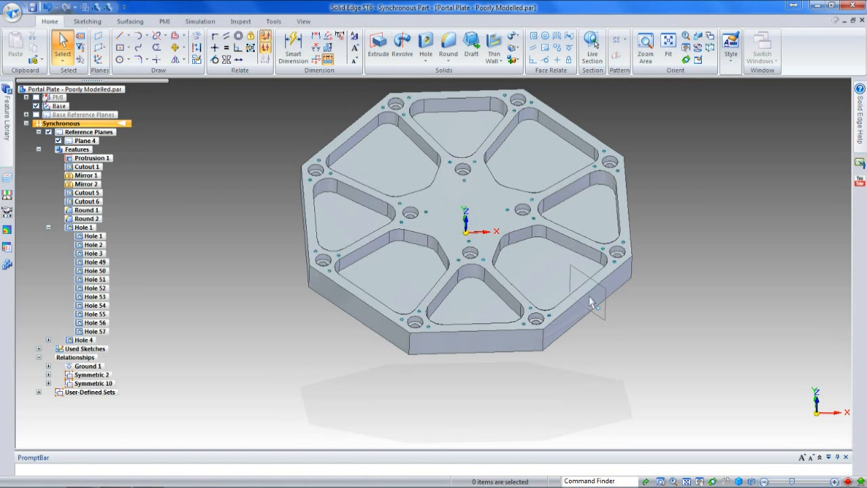
Step: Move the outer wall of the bottom triangular pocket 4 mm inward
right_click(477, 331)
left_click(524, 339)
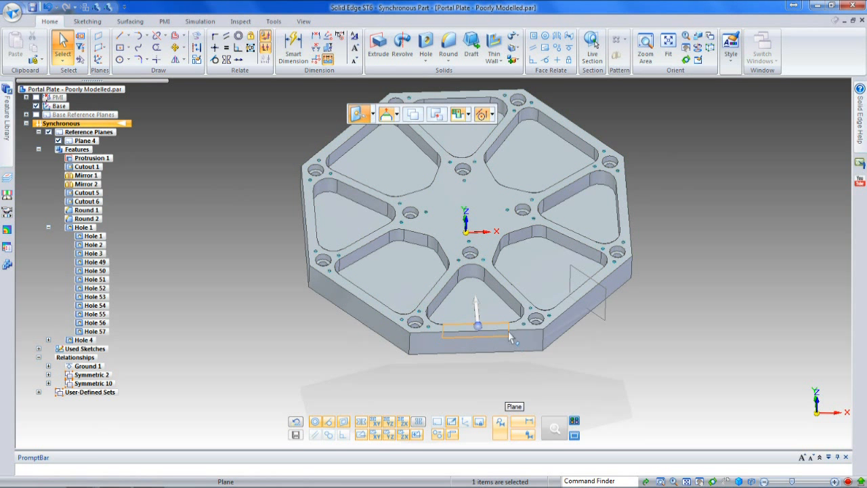
left_click(479, 331)
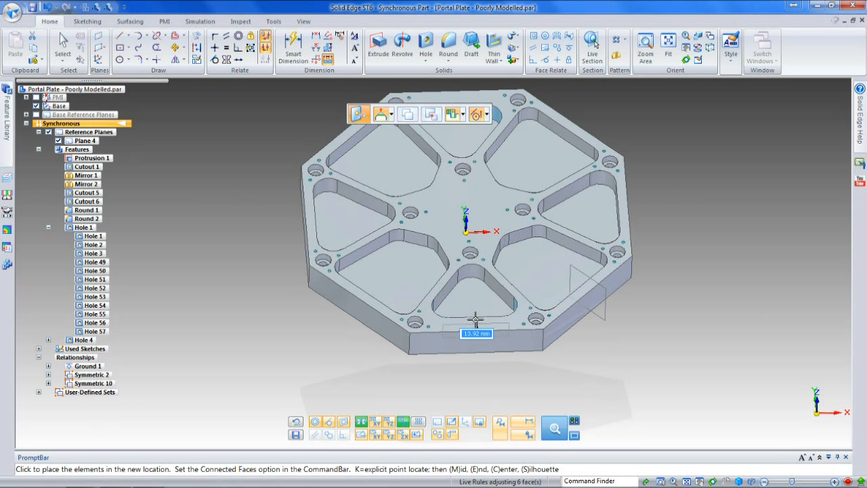
type("8")
key("Return")
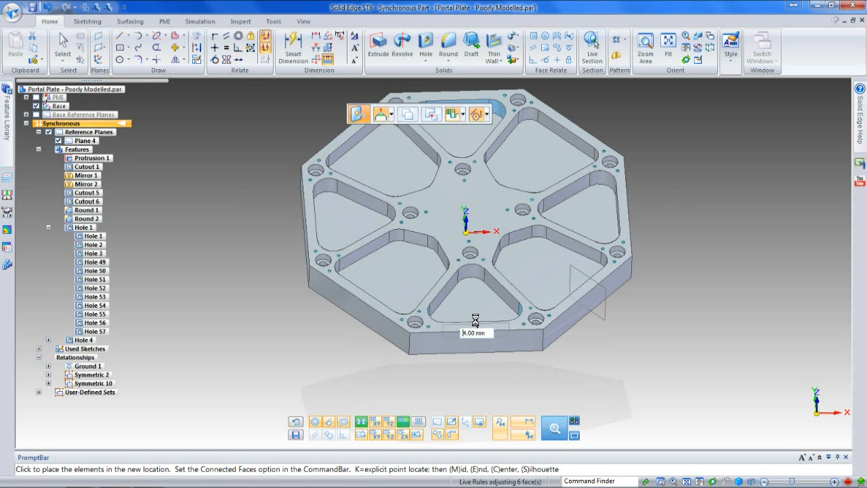
left_click(455, 304)
left_click(452, 286)
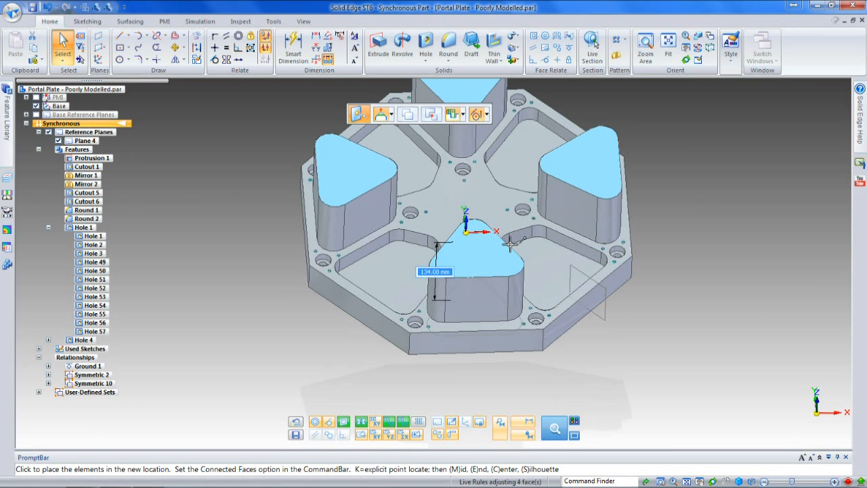
left_click(514, 256)
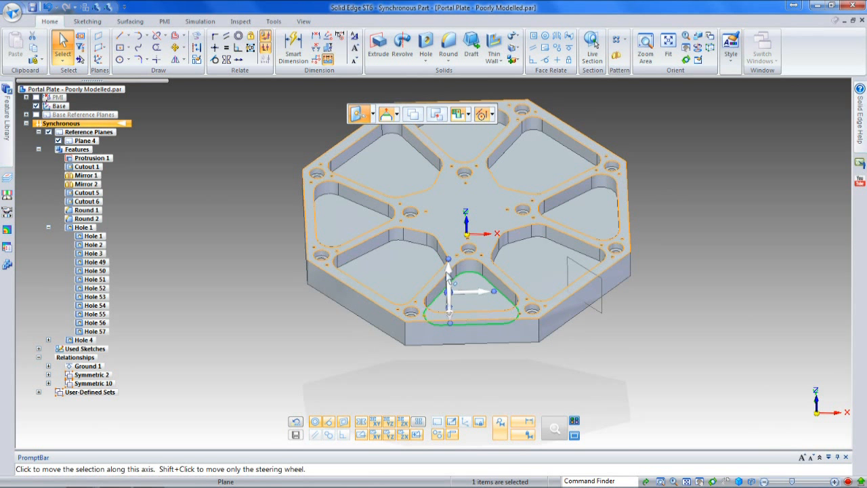
Step: Offset the steering wheel 5 mm from the bottom pocket's floor and lower the pocket floors until the wheel meets the plate's bottom corner vertex
left_click(449, 271)
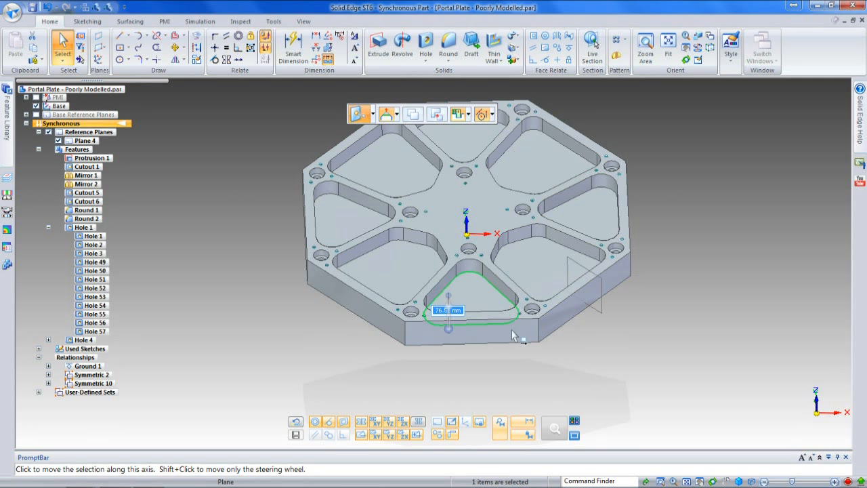
type("5")
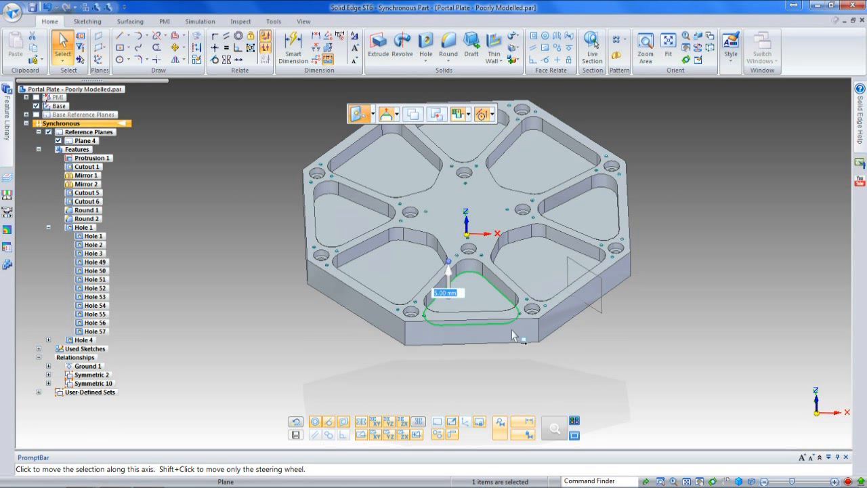
key("Return")
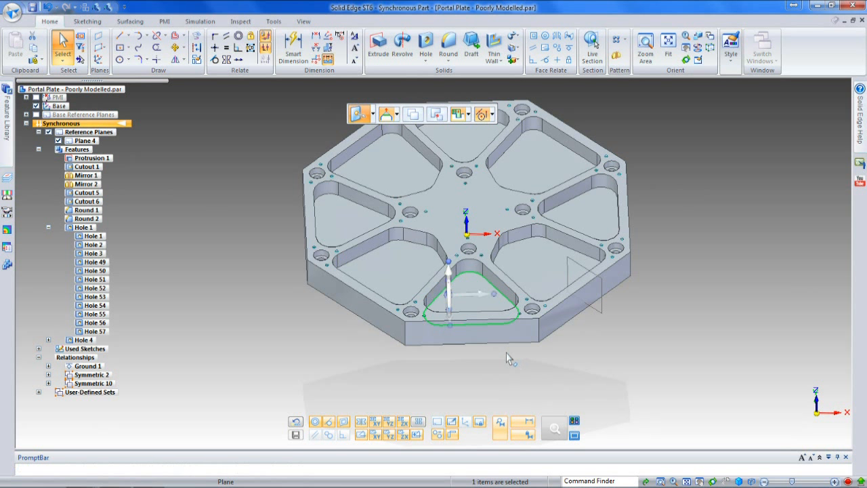
left_click(449, 298)
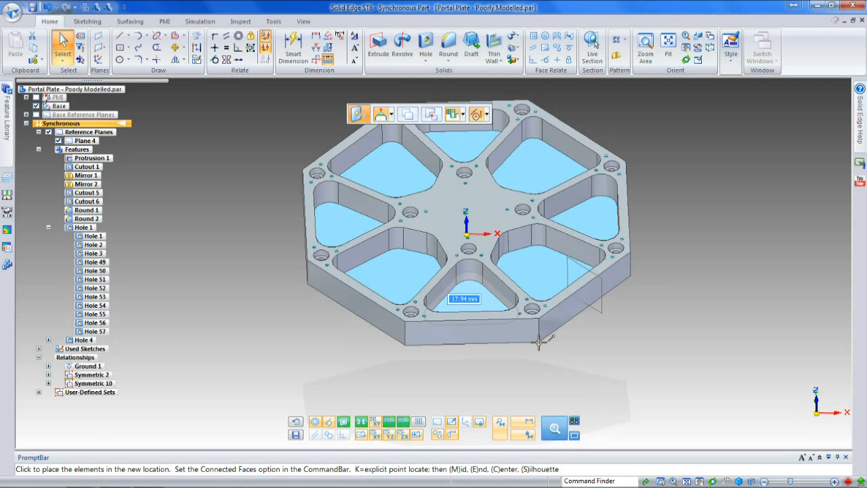
left_click(523, 356)
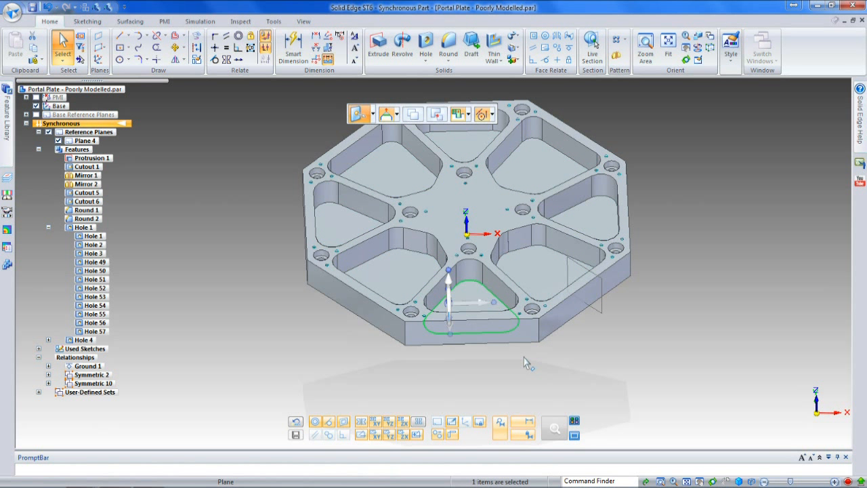
left_click(523, 357)
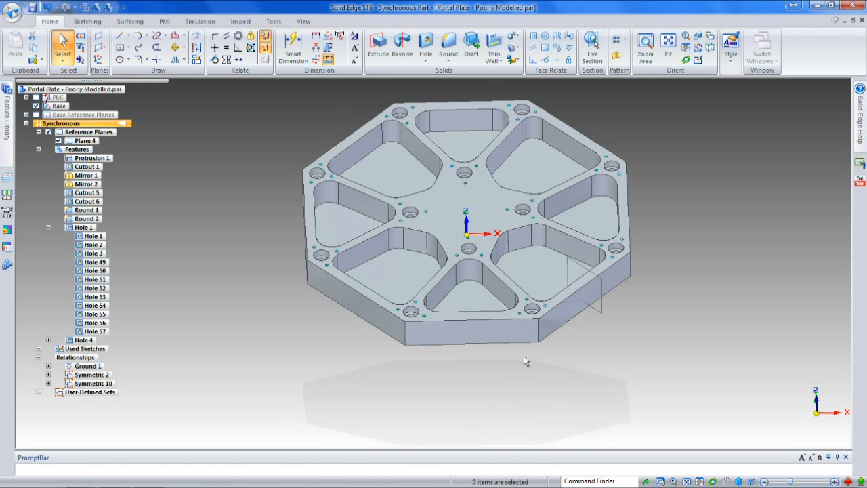
Step: Offset the steering wheel 45 mm below the plate's top face and move the face until the wheel meets the bottom corner vertex
left_click(485, 212)
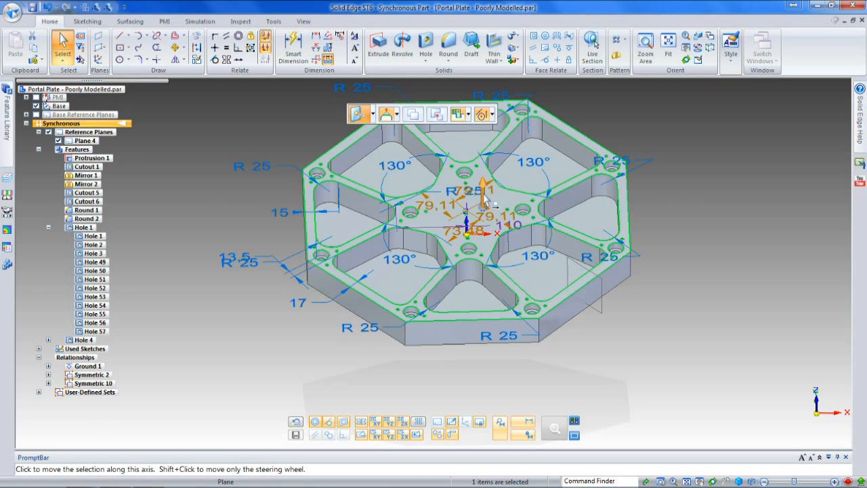
left_click(485, 198)
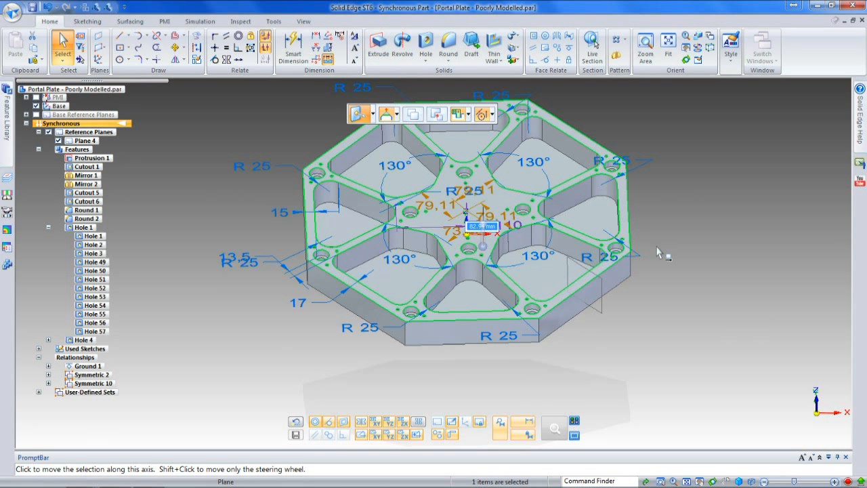
type("45")
key("Return")
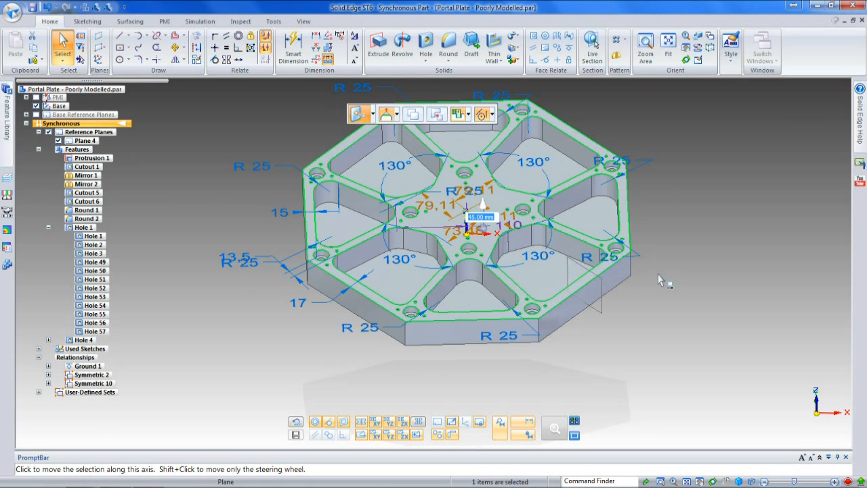
left_click(483, 233)
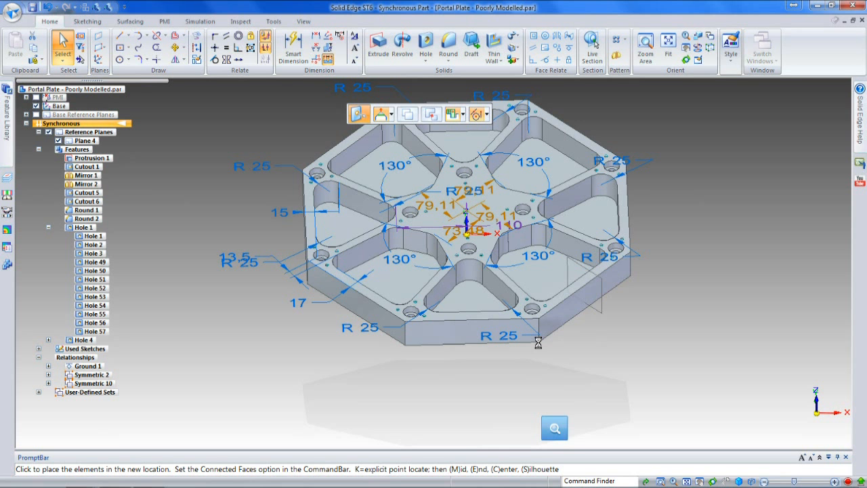
type("5")
key("Return")
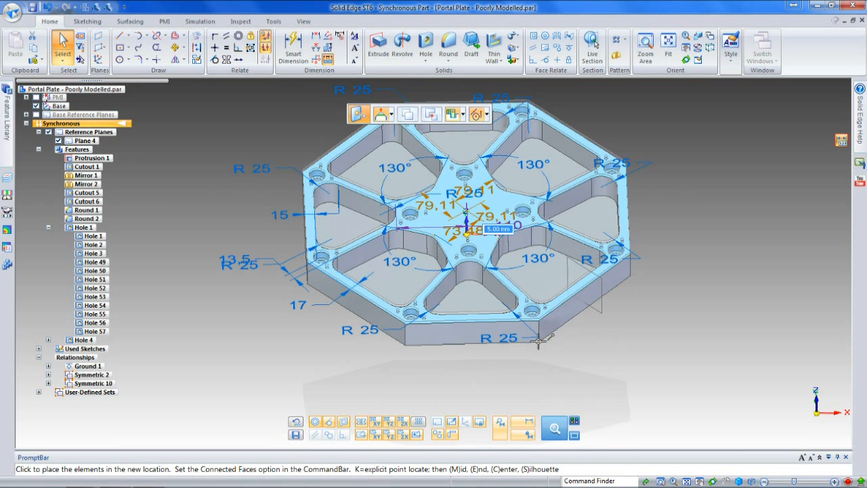
left_click(583, 353)
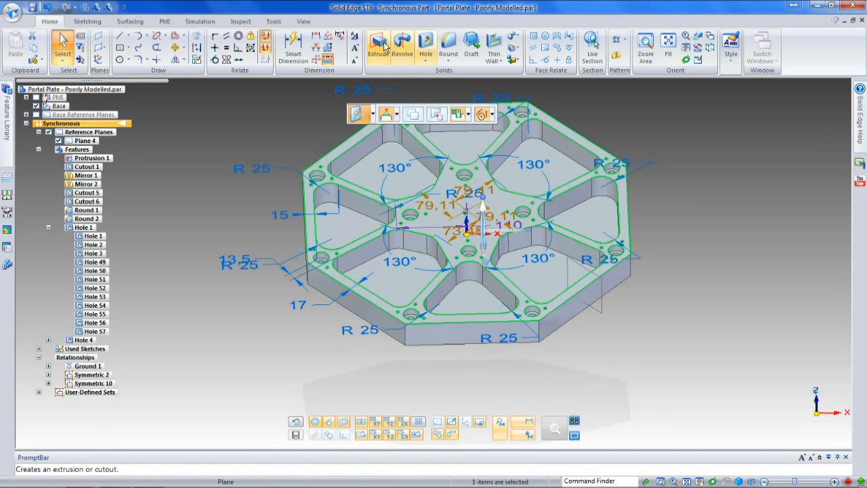
Step: Dimension the plate's thickness along its right vertical corner edge and set it to 50 mm by moving the top face
left_click(294, 42)
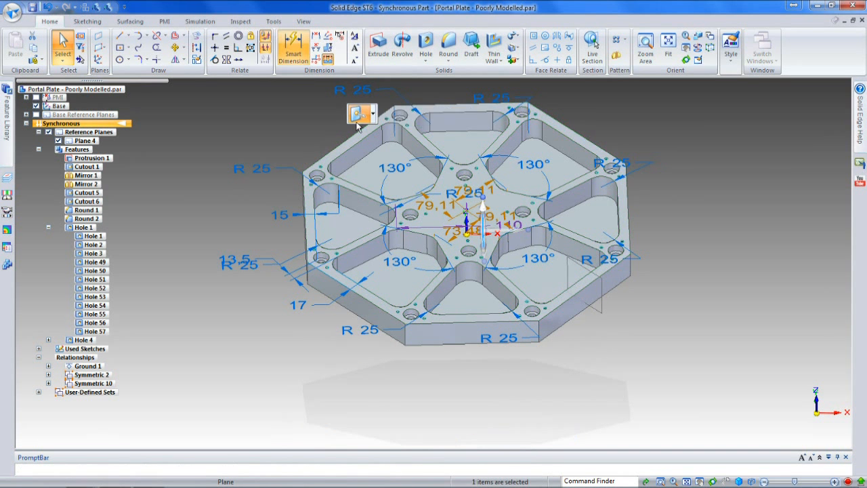
left_click(629, 268)
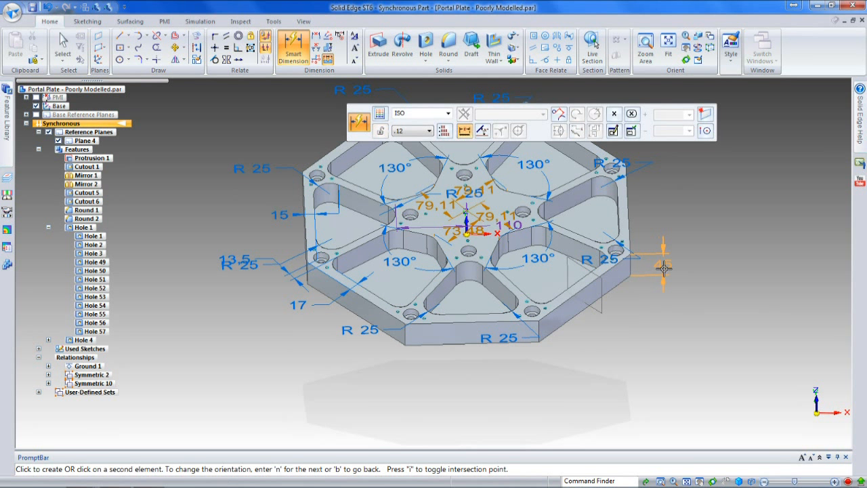
left_click(663, 273)
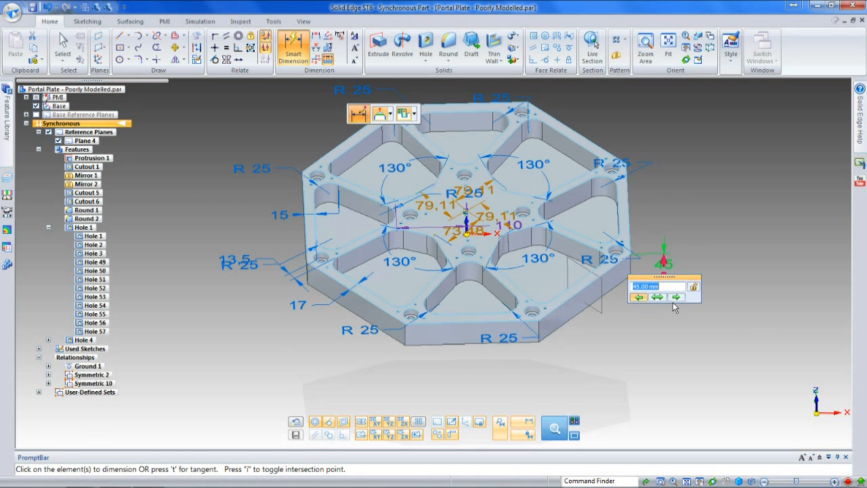
type("50")
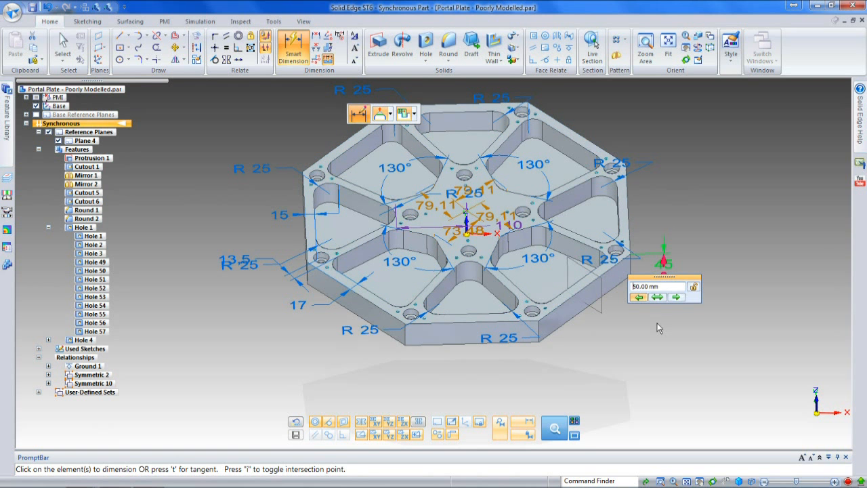
key("Return")
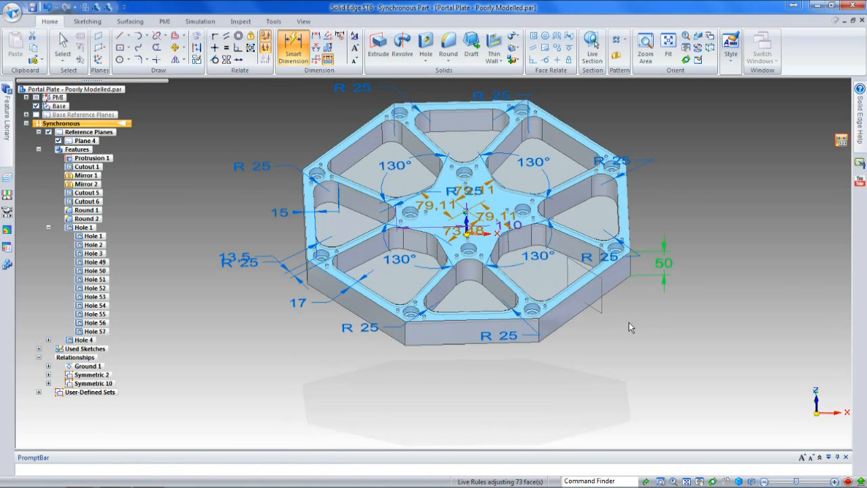
left_click(299, 49)
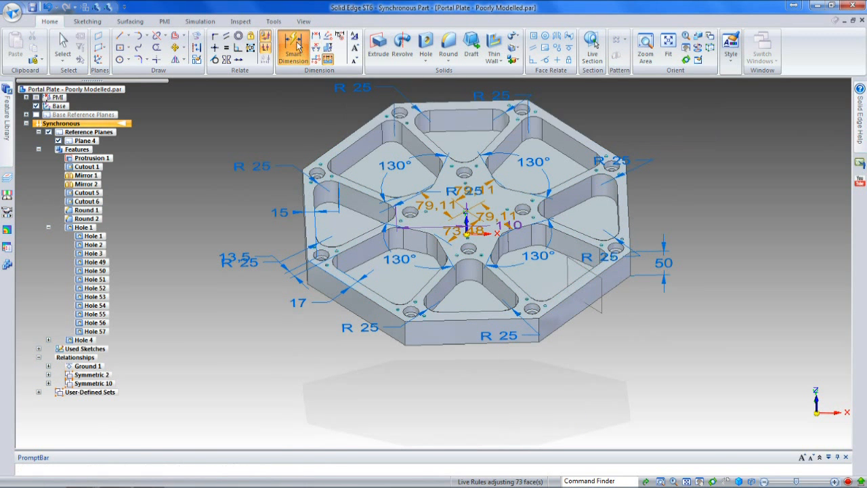
scroll(462, 330, "up", 3)
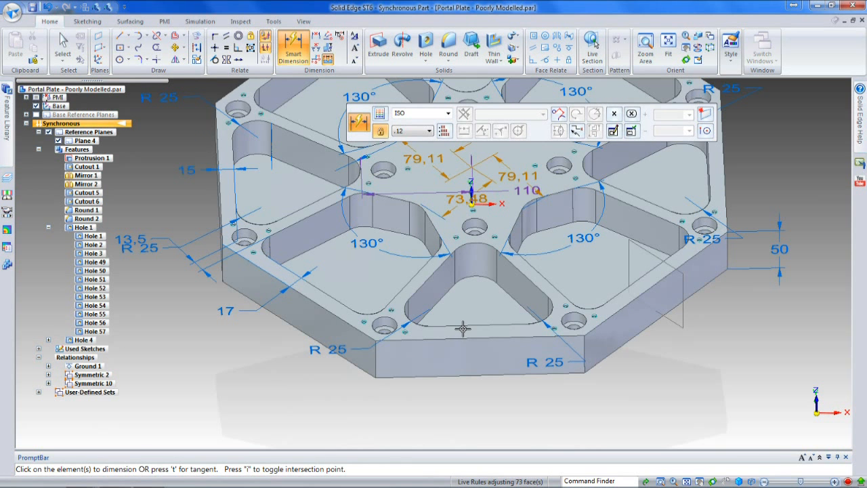
left_click(462, 332)
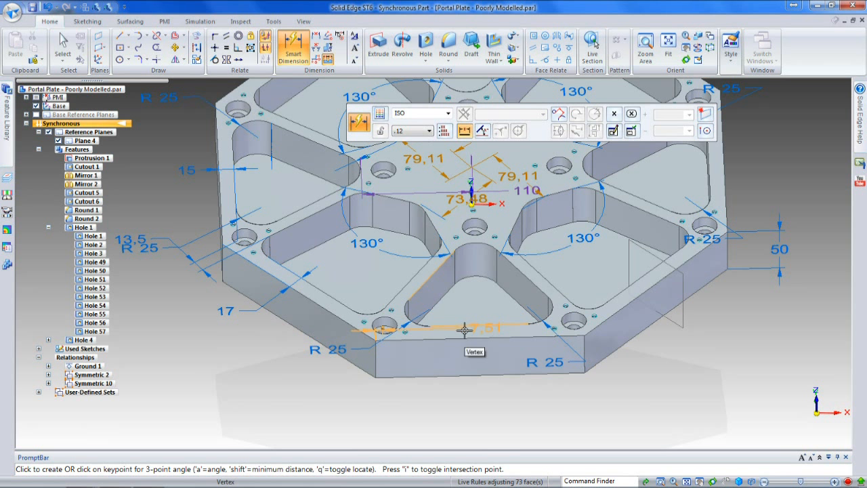
Step: Place a Horizontal/Vertical distance dimension from the plate's front top edge to the outer edge of the front triangular pocket
left_click(317, 38)
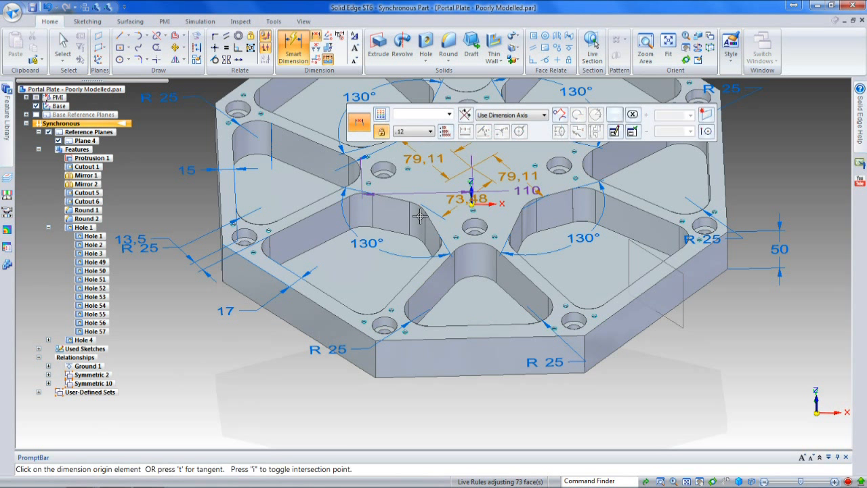
left_click(470, 337)
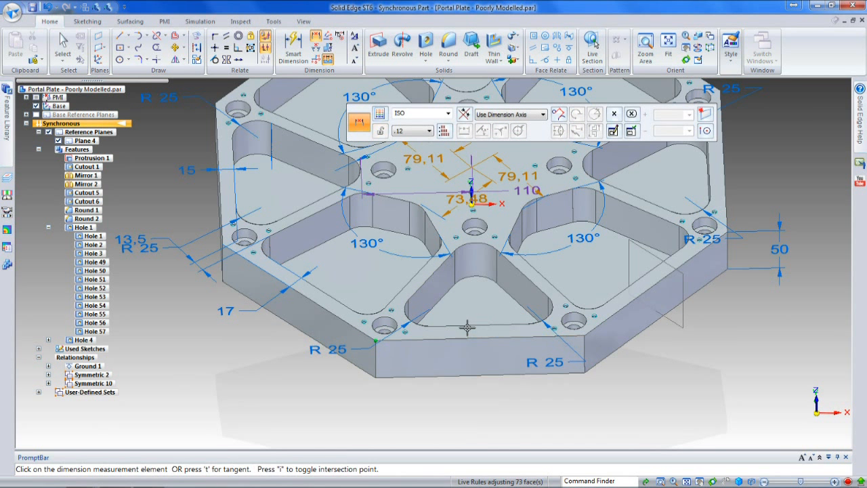
left_click(464, 325)
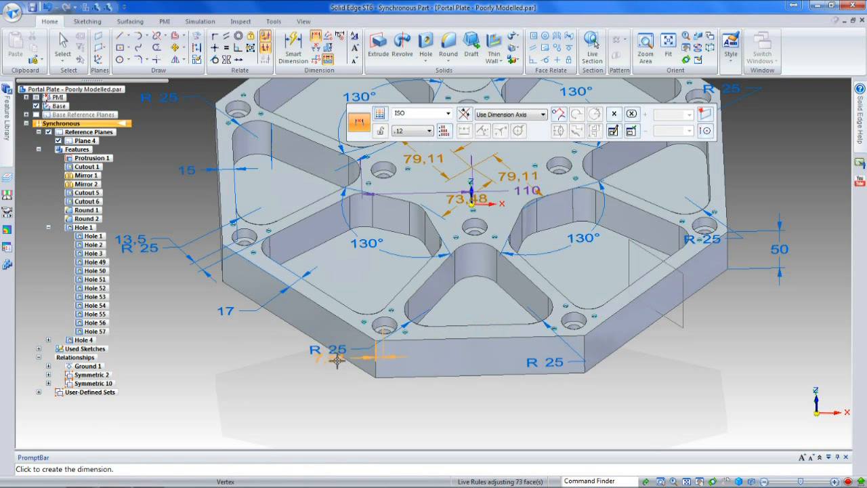
left_click(542, 115)
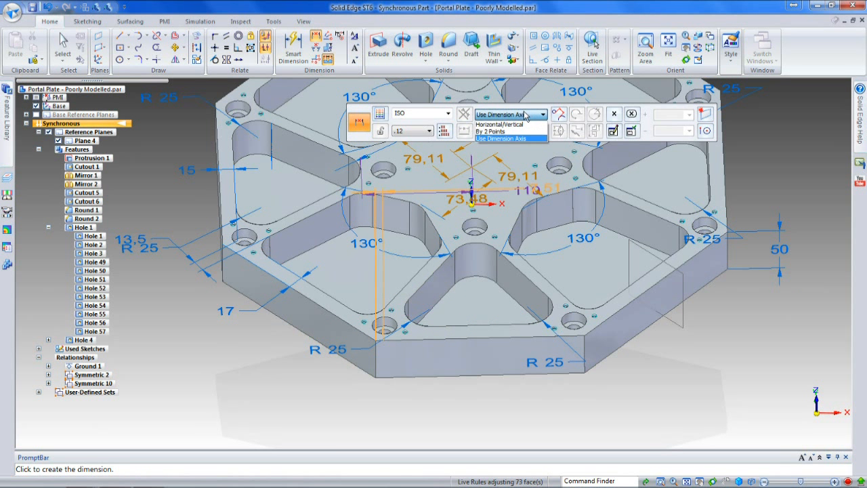
left_click(505, 124)
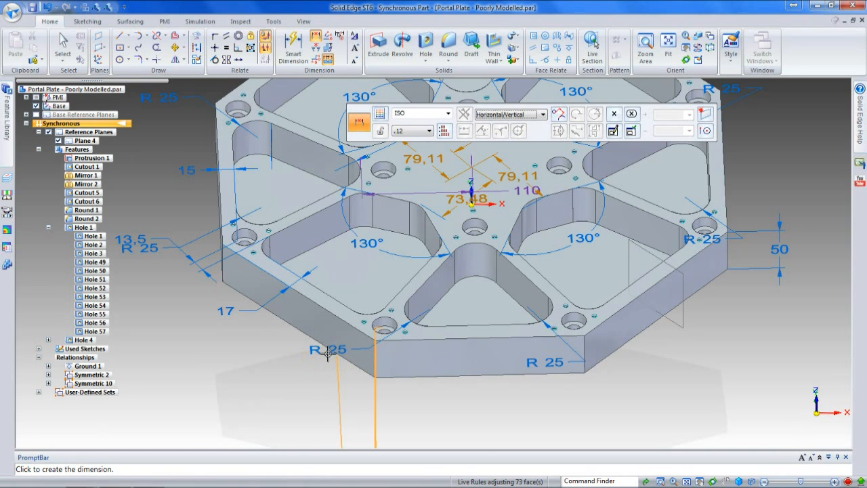
mouse_move(330, 381)
middle_mouse_down()
mouse_move(382, 345)
mouse_move(403, 367)
mouse_move(397, 329)
mouse_move(397, 387)
middle_mouse_up()
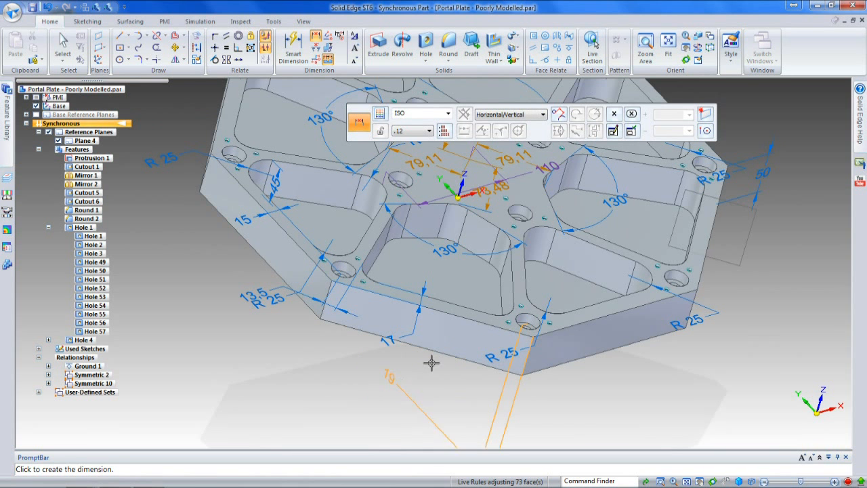
left_click(527, 416)
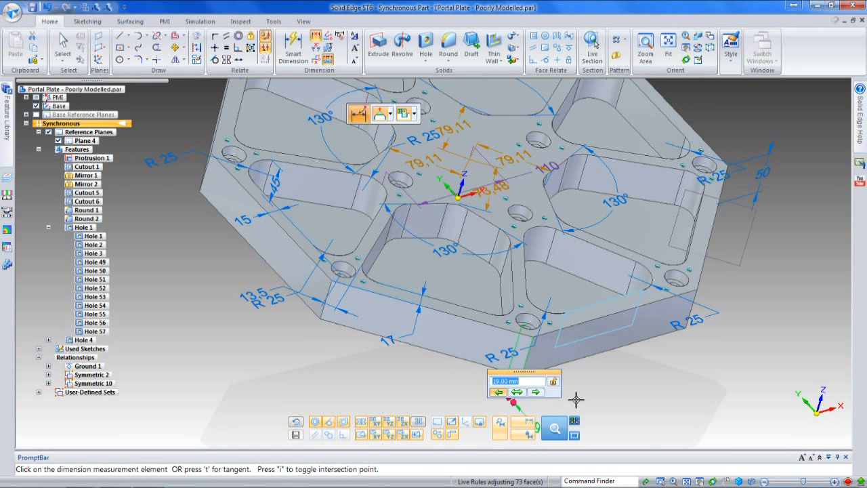
Step: Set the wall thickness between the plate's front edge and the triangular pocket to 15 mm
type("15")
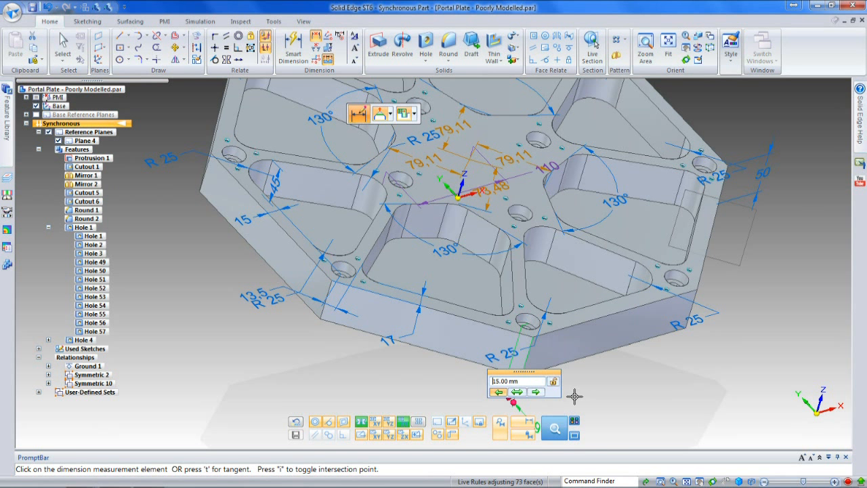
right_click(605, 387)
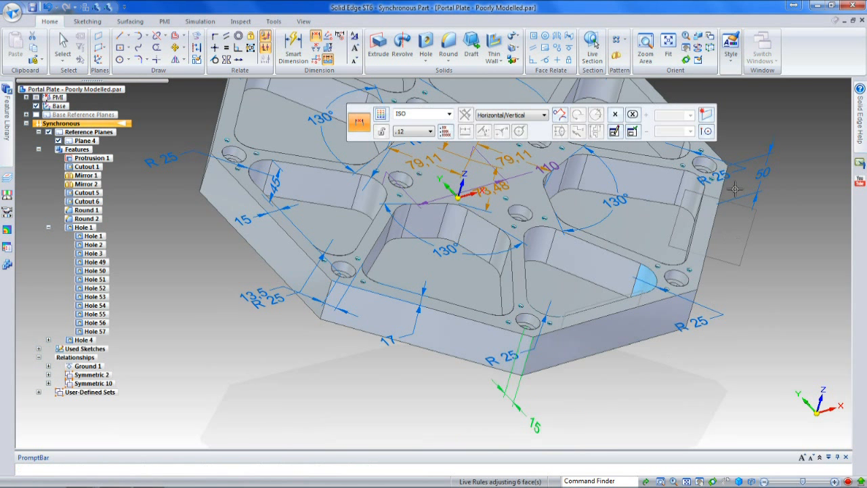
key("Escape")
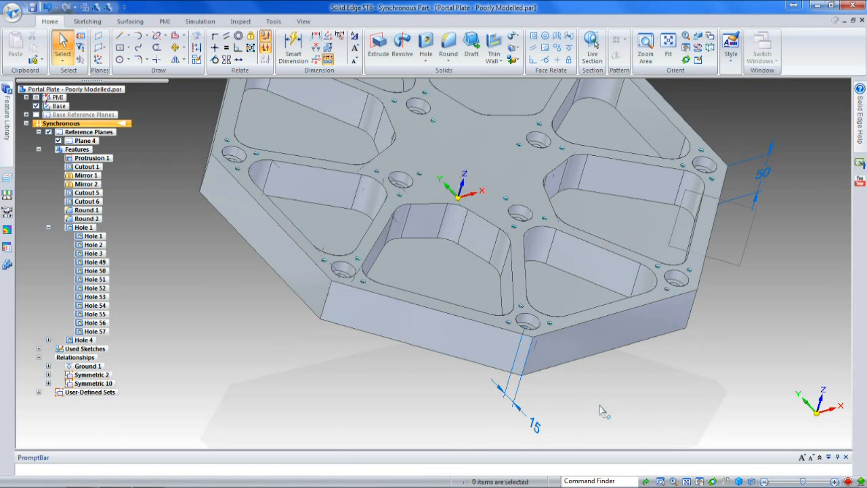
Step: Close the portal plate without saving its changes and open the recent document Solid Phone.par
scroll(597, 409, "down", 2)
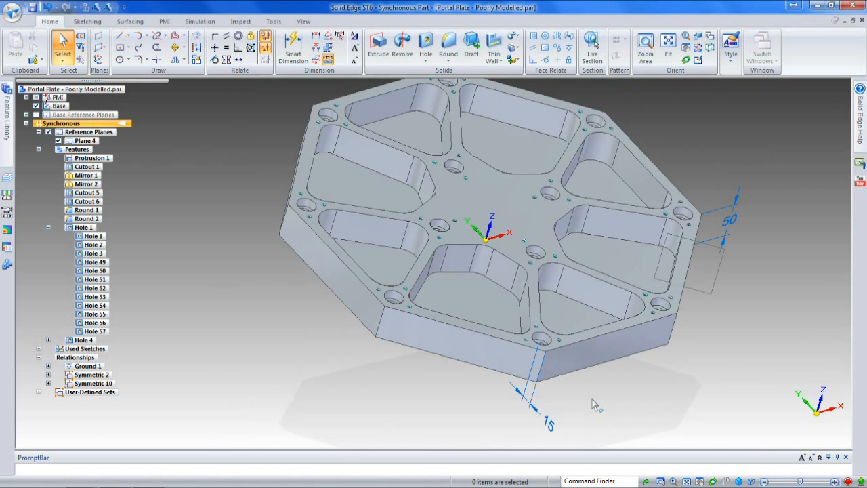
left_click(861, 21)
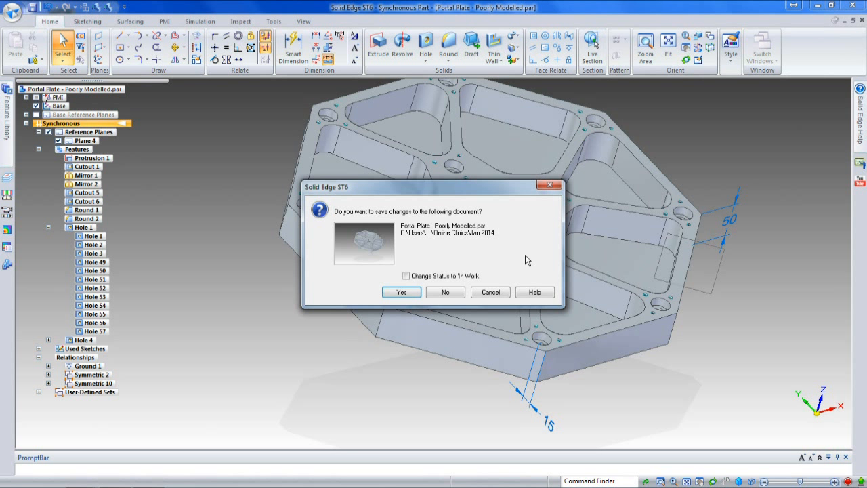
left_click(446, 294)
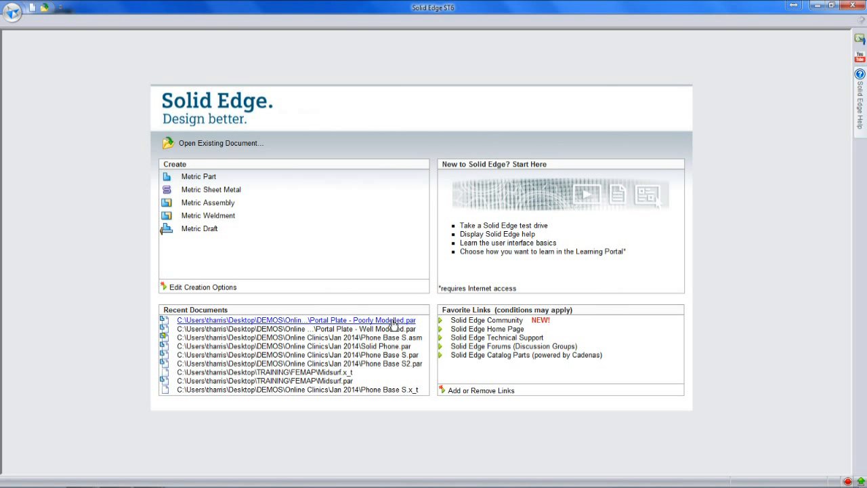
left_click(365, 347)
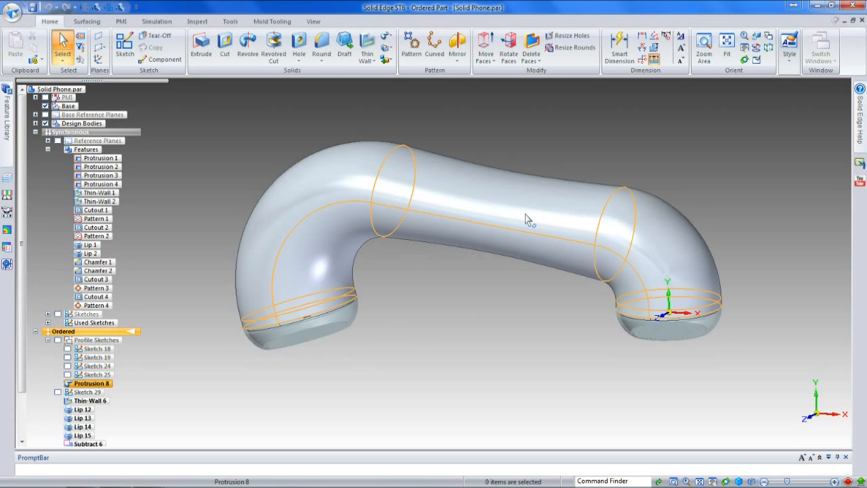
Step: Roll the ordered feature history back to Protrusion 8 and then to Sketch 29, and show Sketch 29
middle_click_drag(466, 292, 404, 267)
middle_click_drag(410, 266, 437, 284)
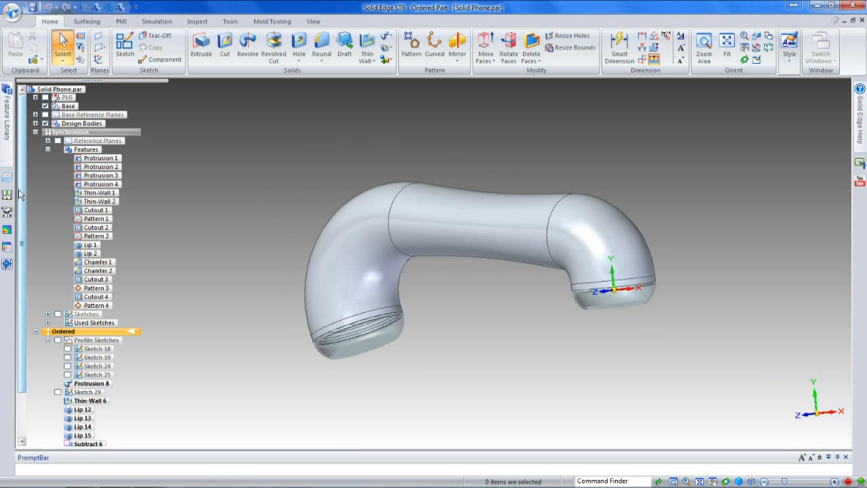
scroll(20, 195, "down", 2)
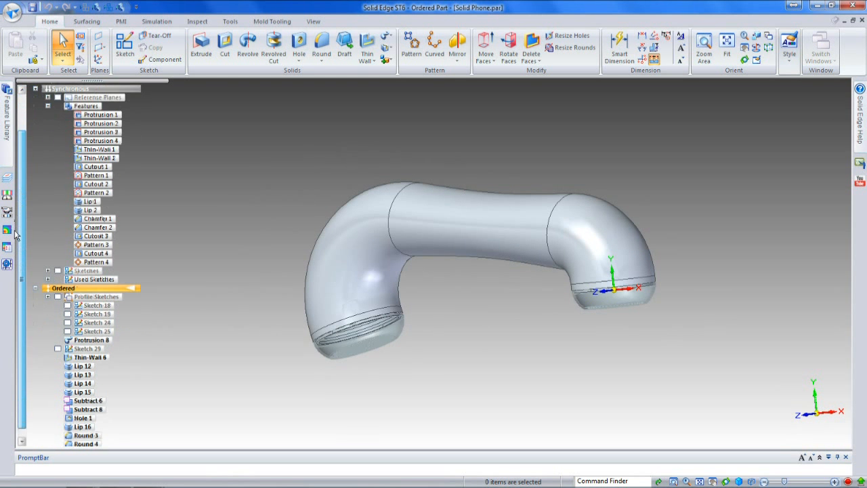
left_click(90, 331)
right_click(88, 334)
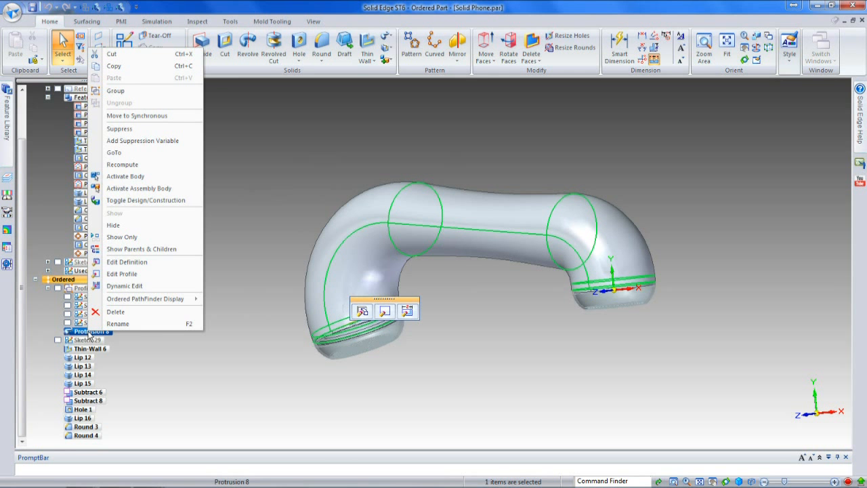
left_click(119, 154)
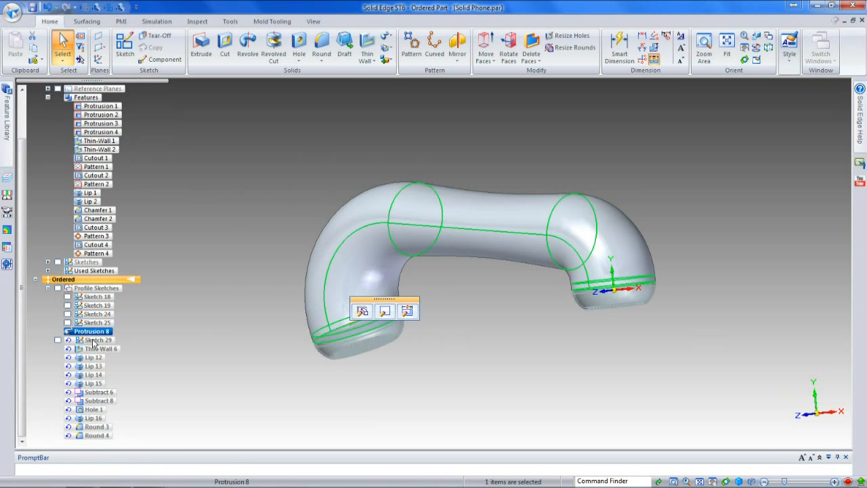
right_click(97, 341)
left_click(137, 149)
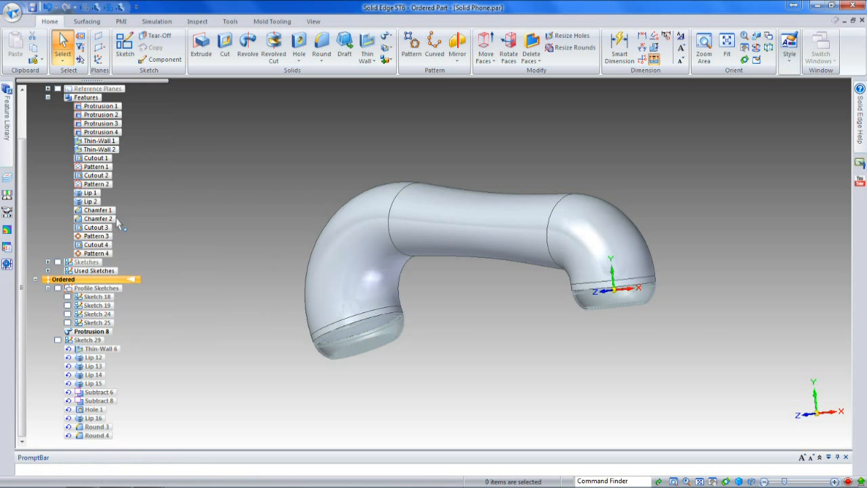
left_click(58, 340)
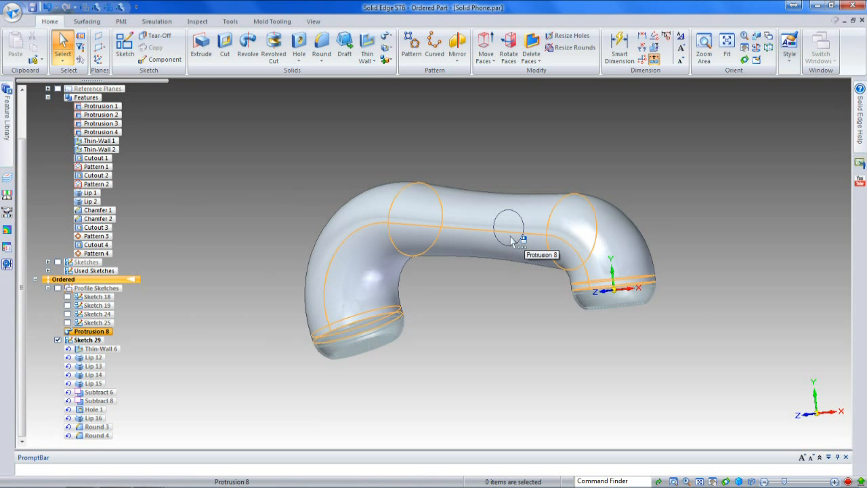
Step: Create a BlueSurf through the handset's left end edge, the Sketch 29 circle and the handset's right end edge
left_click(97, 22)
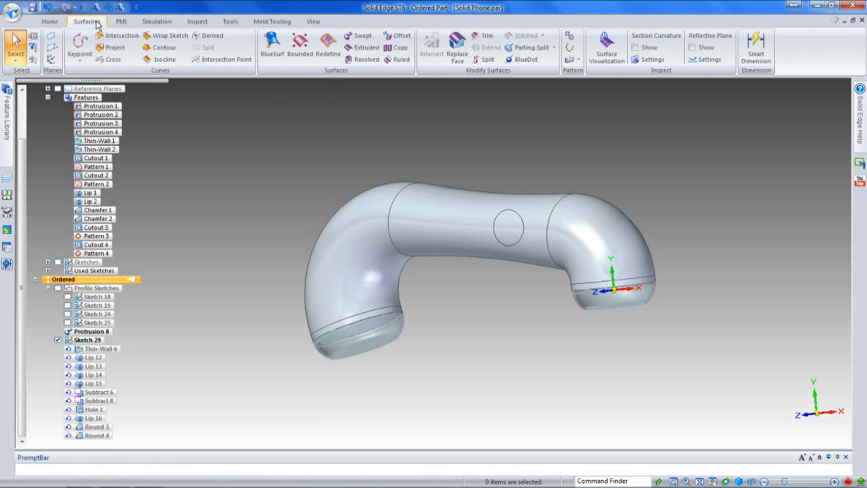
left_click(271, 45)
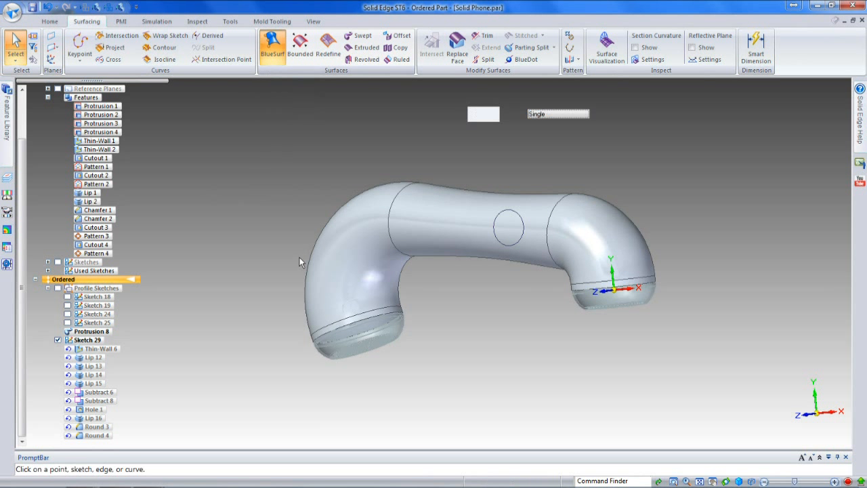
left_click(332, 320)
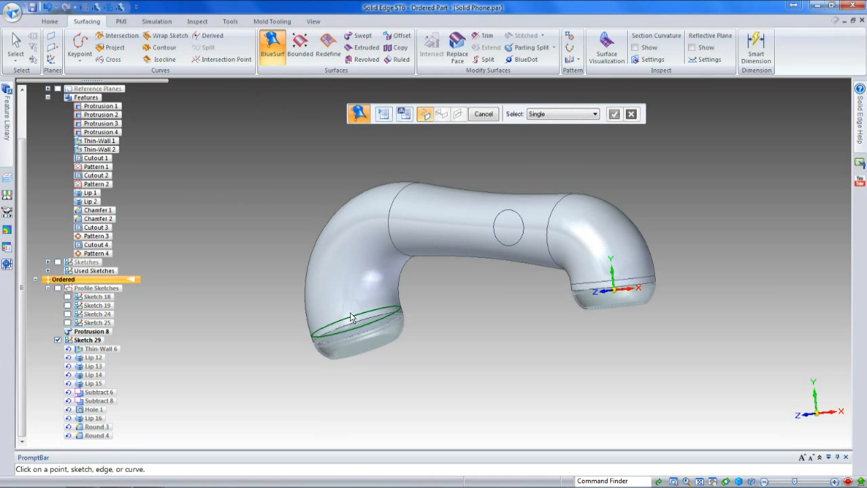
left_click(495, 240)
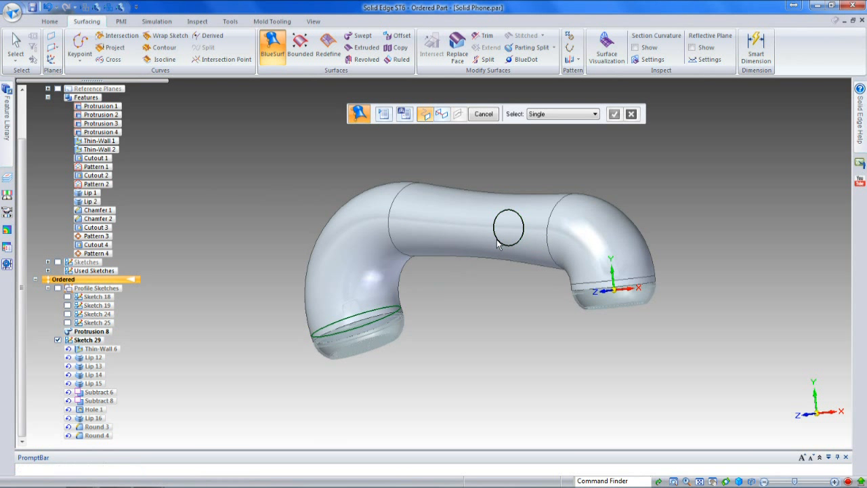
left_click(583, 286)
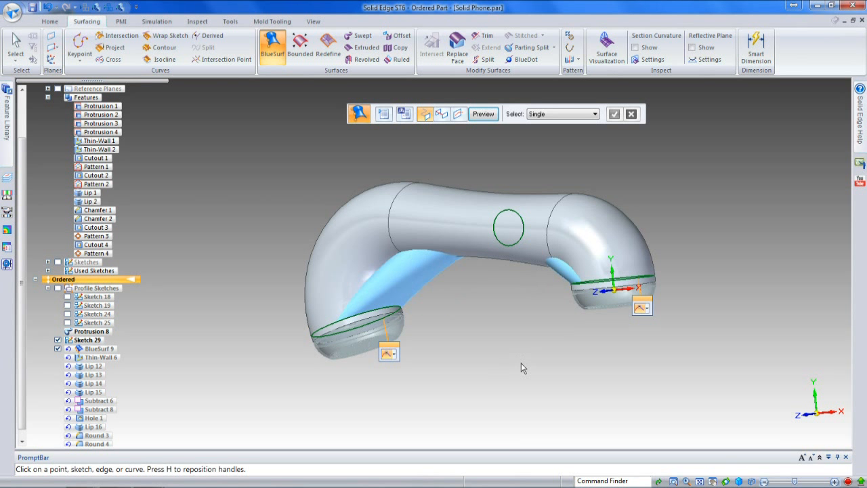
Step: Set the BlueSurf's tangency condition to Normal to Section at both end cross sections
mouse_move(448, 328)
middle_mouse_down()
mouse_move(526, 341)
mouse_move(566, 336)
mouse_move(436, 340)
middle_mouse_up()
left_click(310, 287)
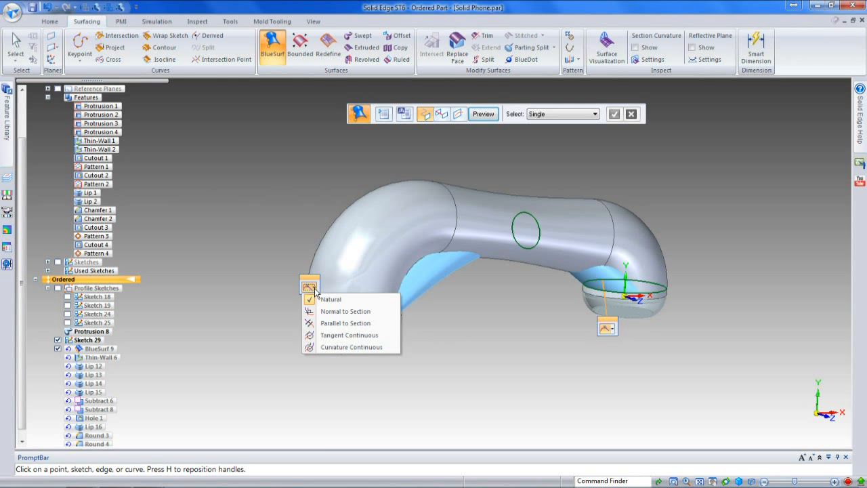
left_click(339, 309)
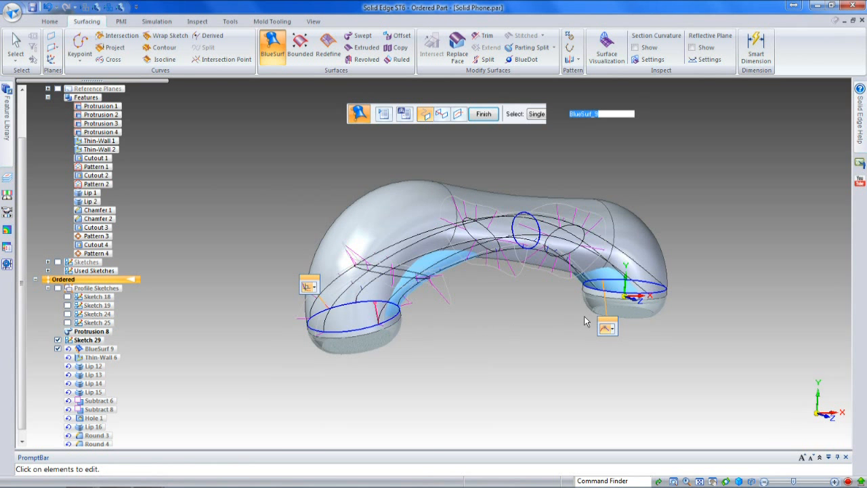
left_click(607, 328)
left_click(619, 353)
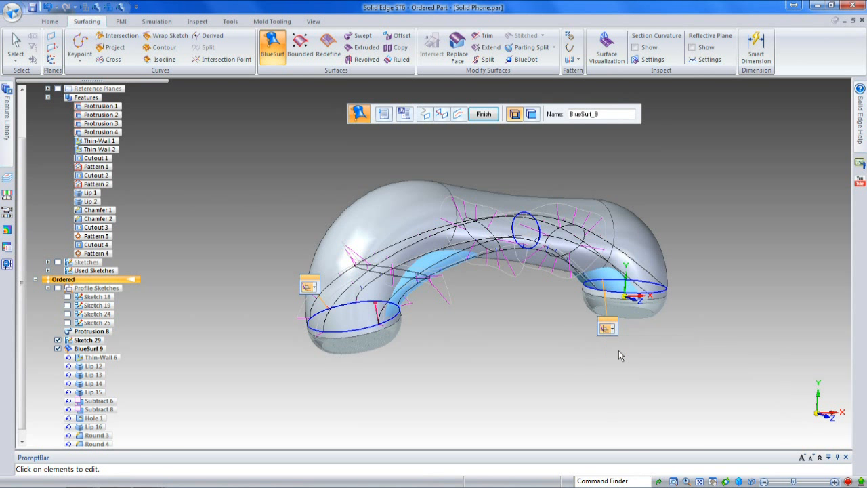
Step: Set the BlueSurf's tangent magnitude to 2 at the right end and 4 at the left end, and finish the surface
left_click(649, 282)
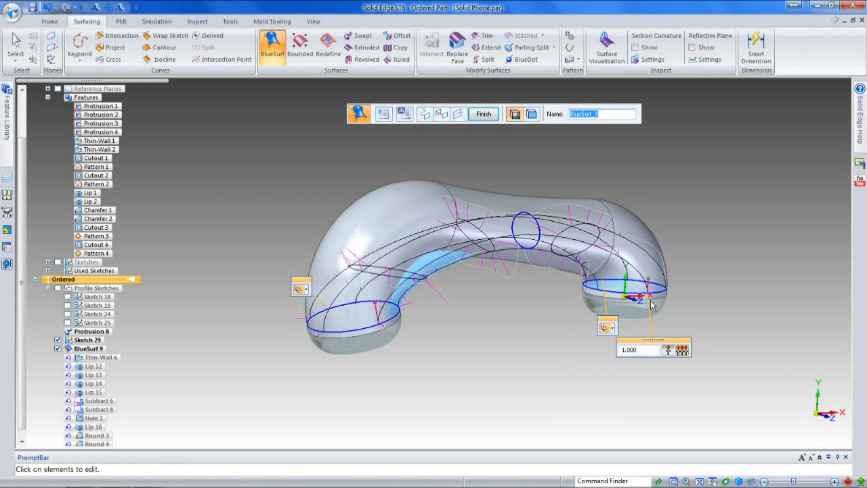
left_click(646, 351)
type("2")
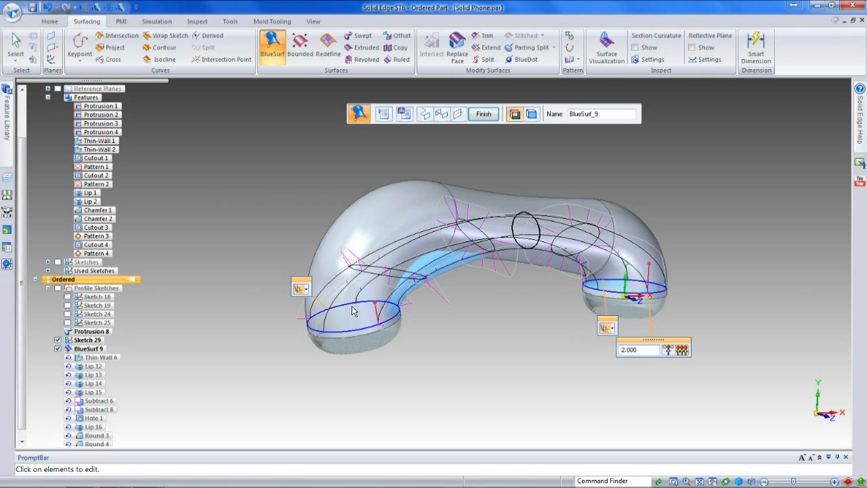
left_click(377, 307)
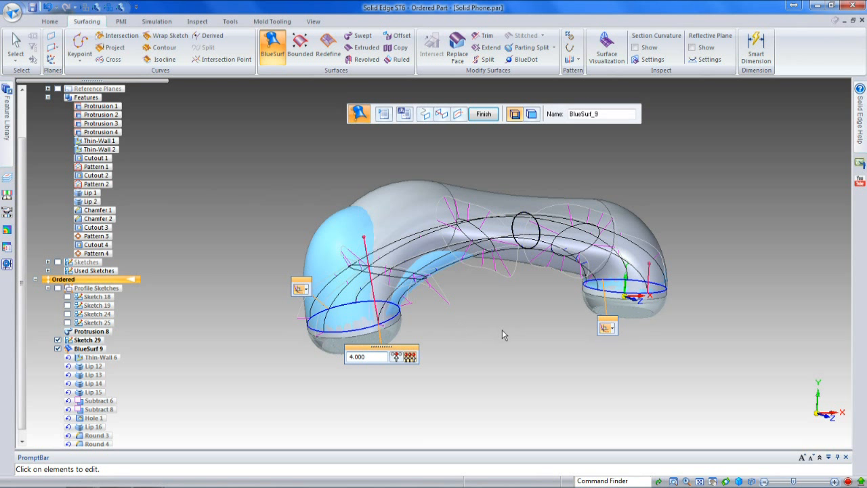
left_click(483, 114)
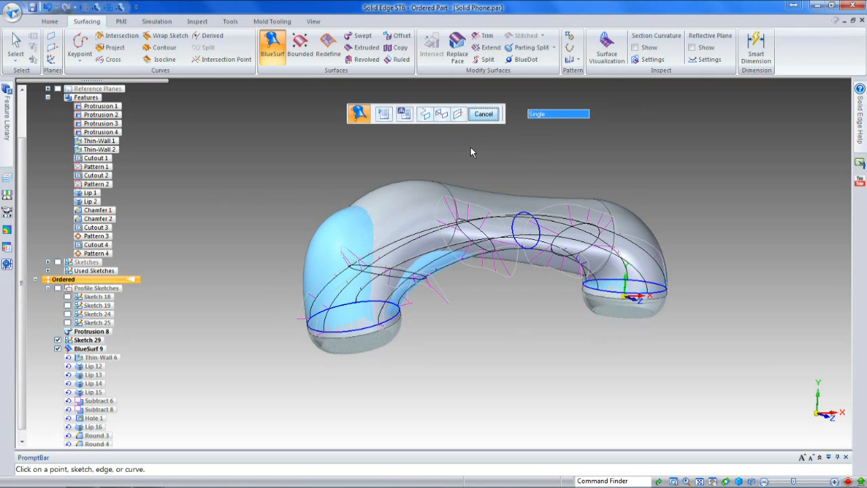
Step: Start a cutout on the XY plane at the origin and include the flat edges at both handset ends in its profile
left_click(485, 113)
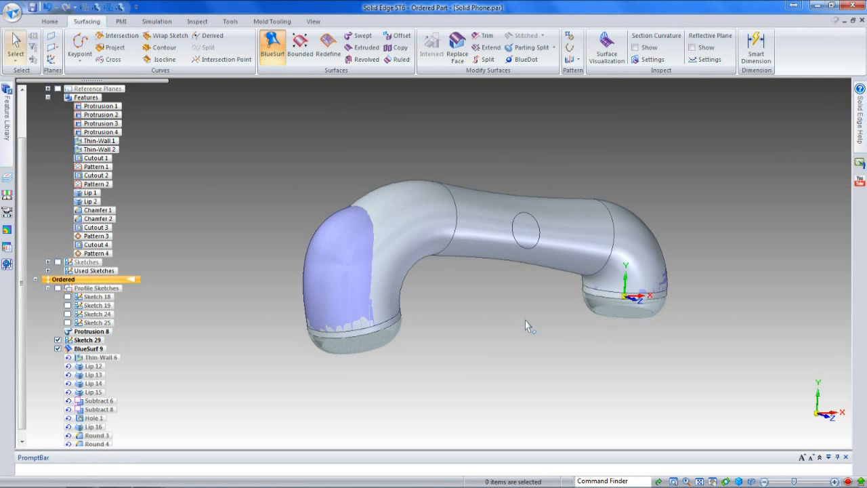
middle_click_drag(506, 313, 420, 317)
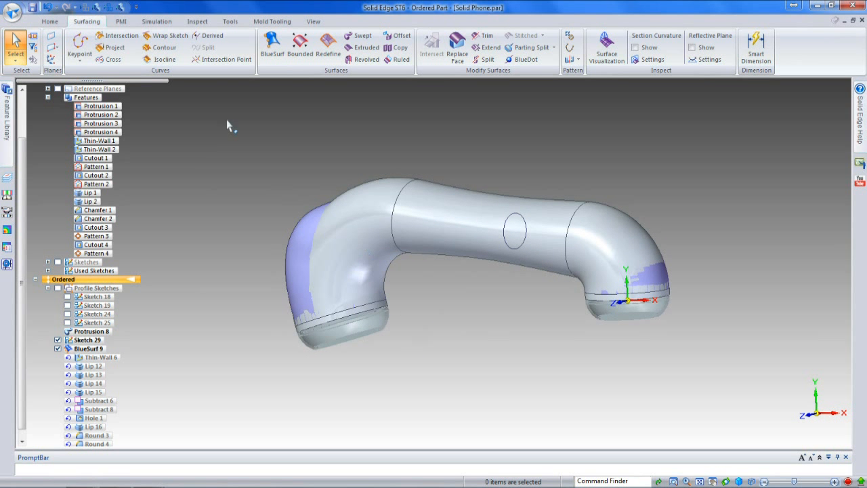
left_click(49, 21)
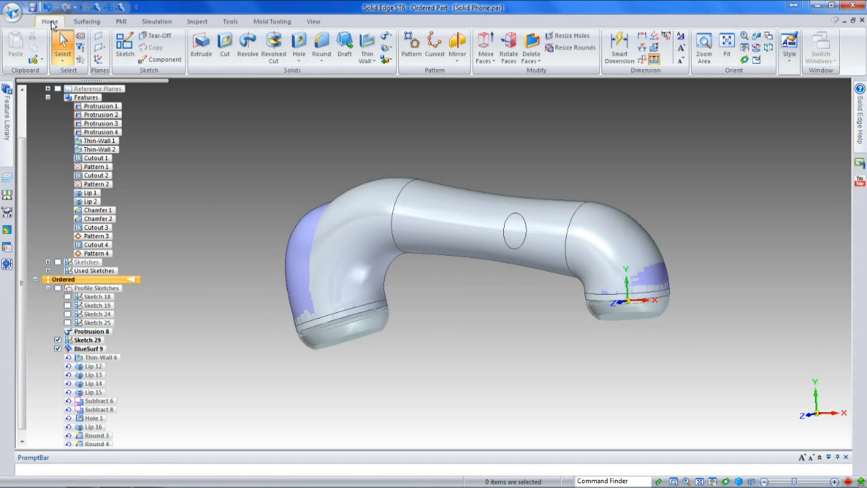
left_click(225, 48)
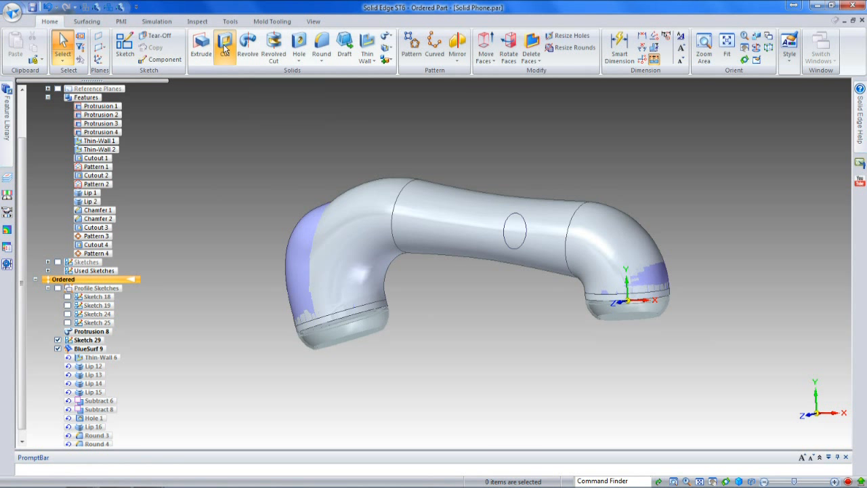
left_click(635, 283)
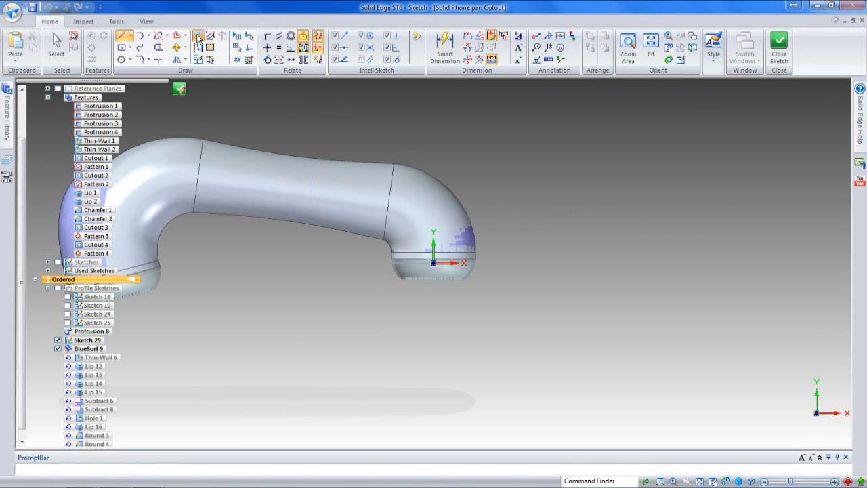
left_click(197, 37)
left_click(361, 178)
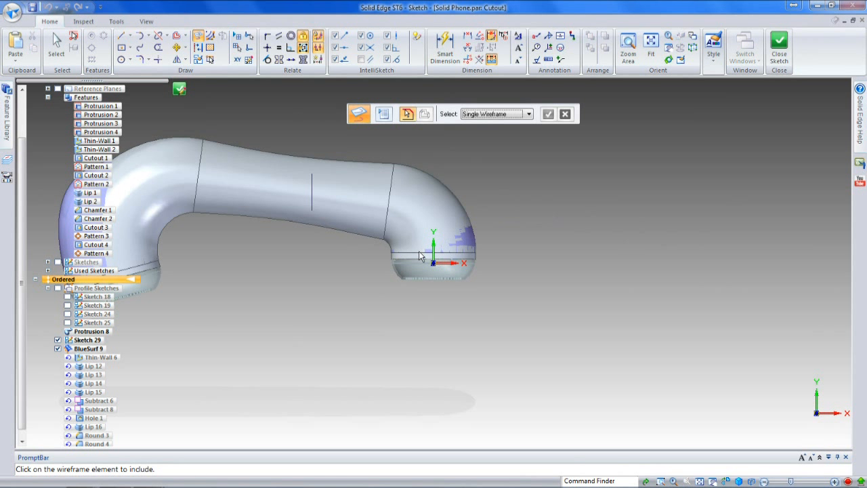
left_click(420, 256)
left_click(145, 266)
Step: Extend the two included lines to meet in a corner and close the cutout sketch
left_click(157, 59)
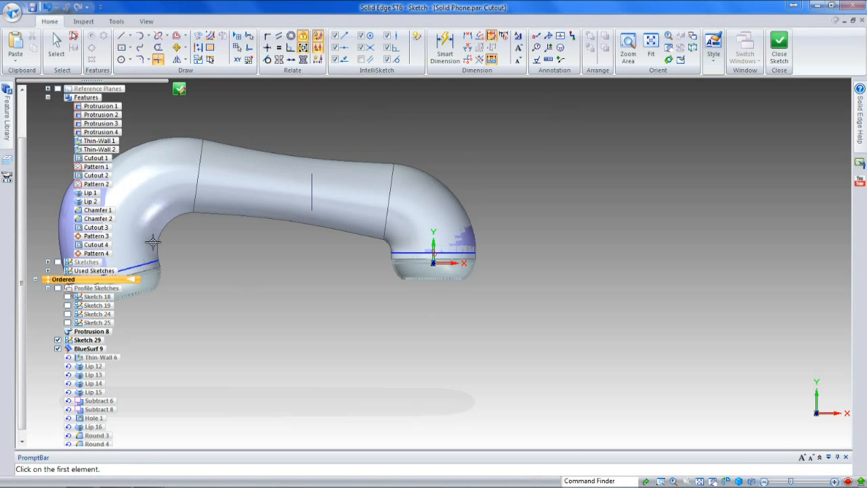
left_click(145, 264)
left_click(396, 254)
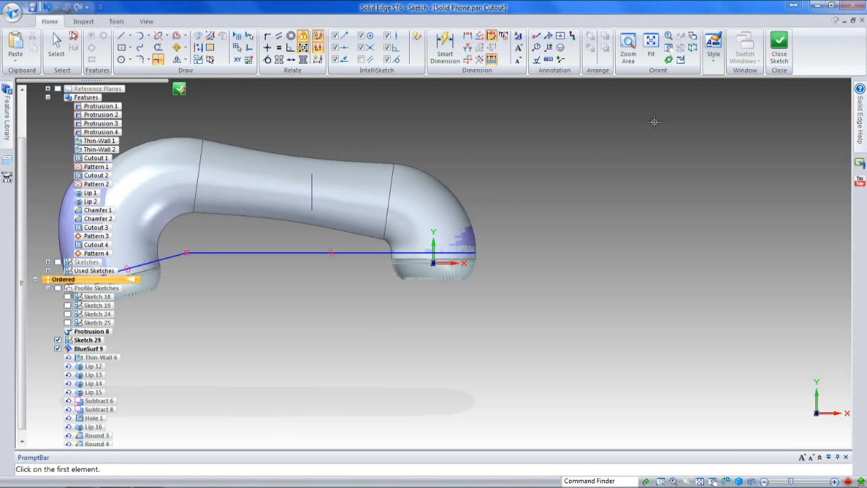
left_click(779, 46)
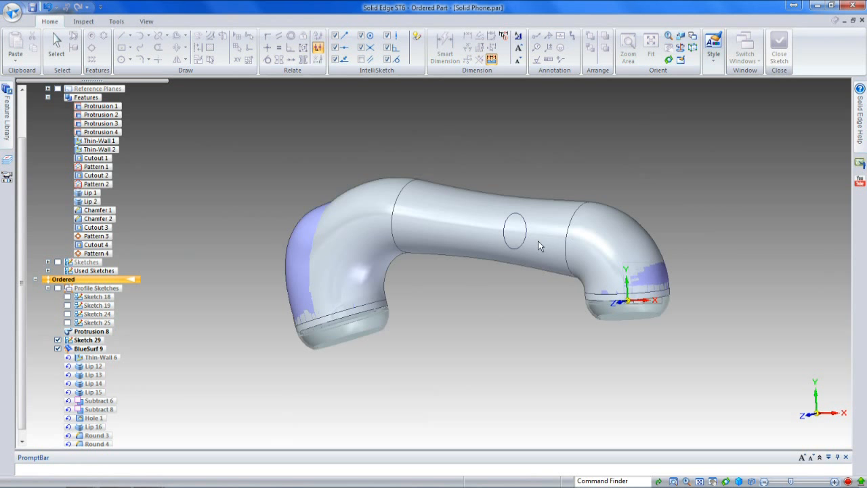
Step: Cut away the solid handset body above the profile lines on both sides of the sketch plane and finish the cutout
left_click(426, 210)
left_click(426, 210)
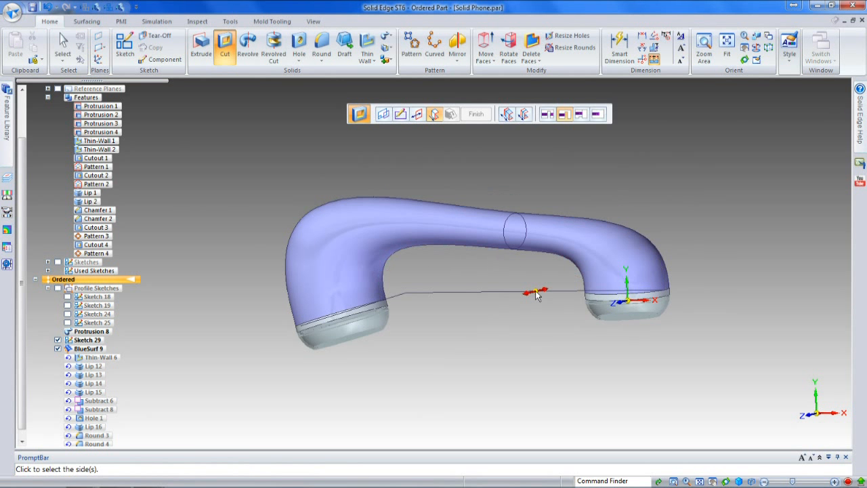
left_click(537, 295)
middle_click_drag(488, 310, 427, 311)
left_click(476, 114)
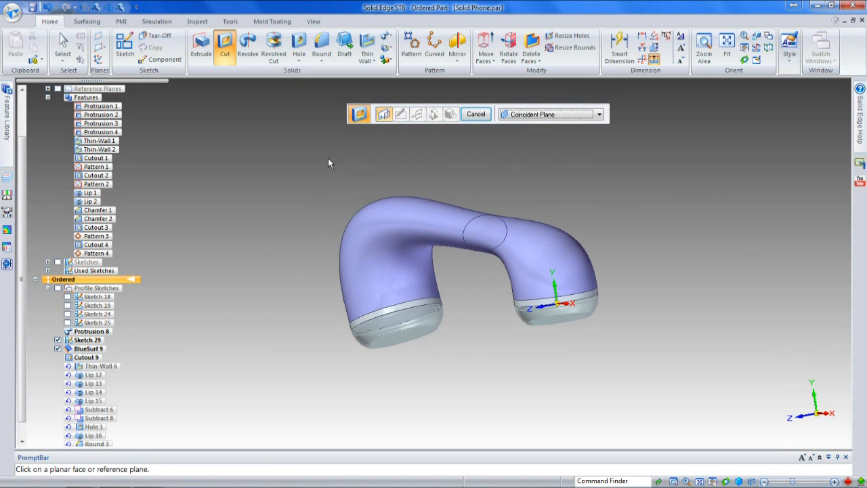
Step: Union the remaining handset end bodies as target with the BlueSurf as tool
left_click(385, 59)
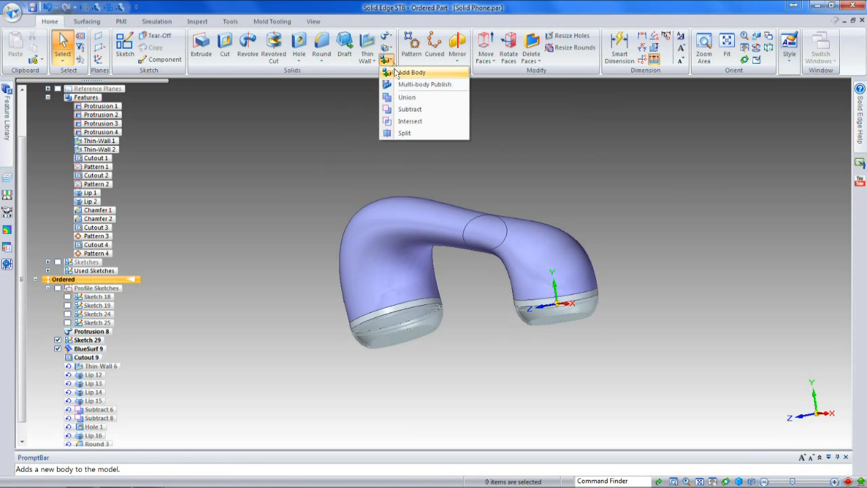
left_click(400, 99)
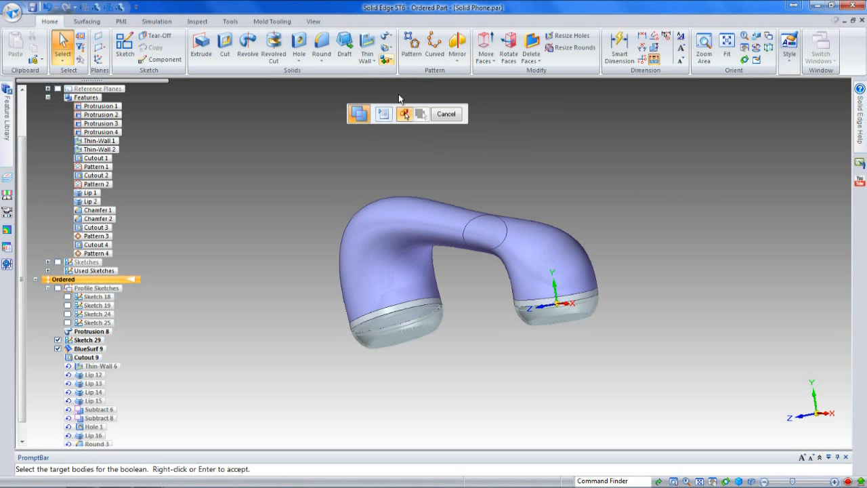
left_click(411, 303)
left_click(382, 244)
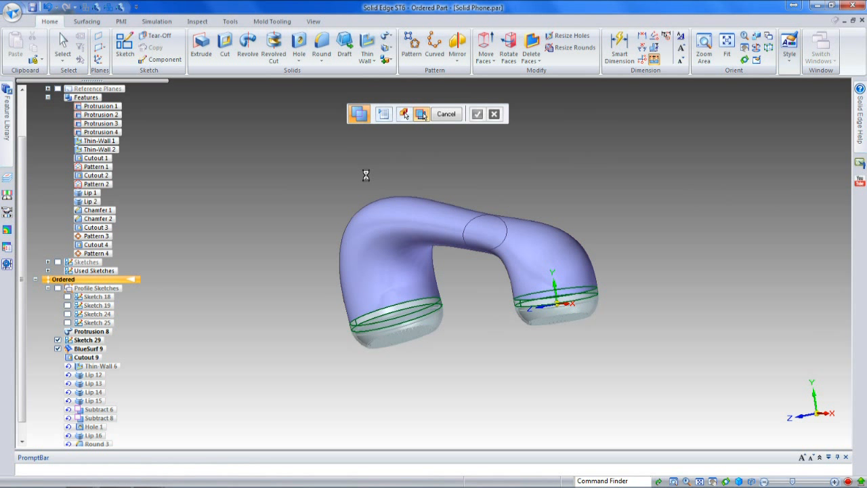
right_click(362, 168)
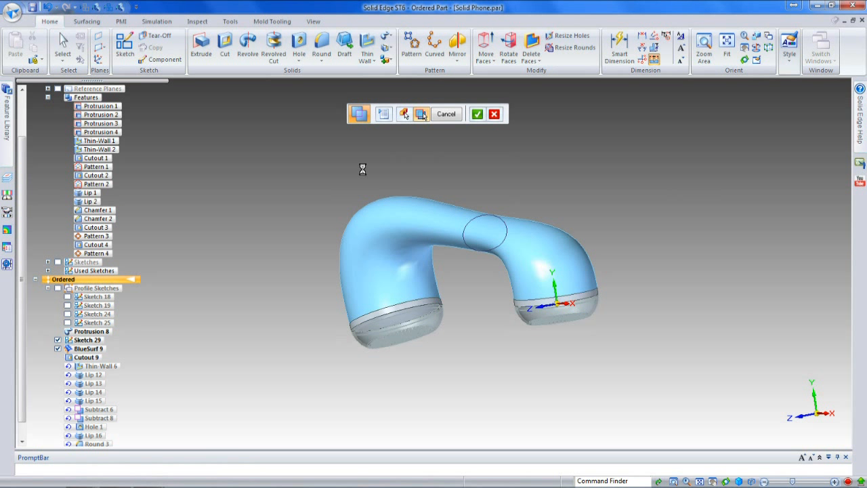
middle_click_drag(317, 191, 377, 189)
key("Escape")
middle_click_drag(304, 257, 535, 332)
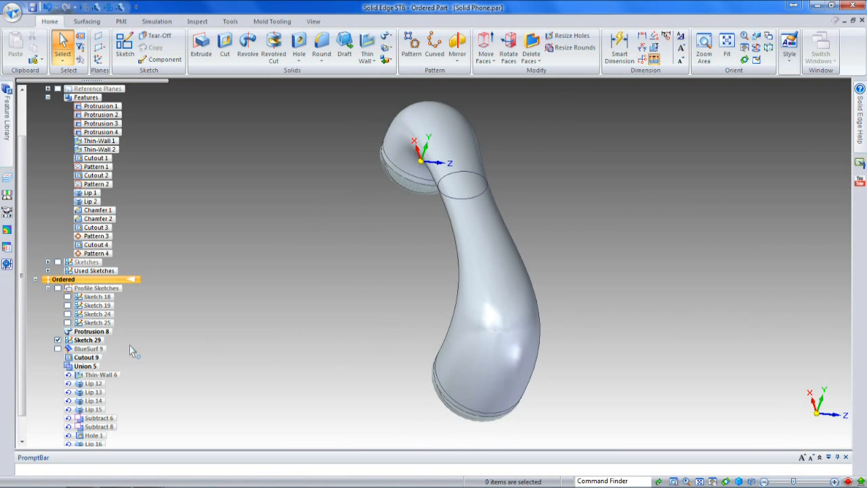
Step: Dynamically edit Sketch 29 and set its 13.95 mm radius dimension to 15 mm
left_click(443, 196)
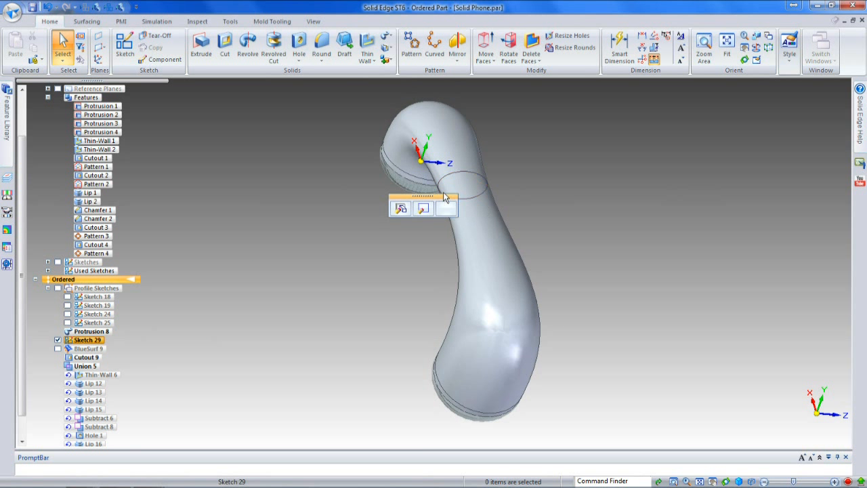
left_click(445, 208)
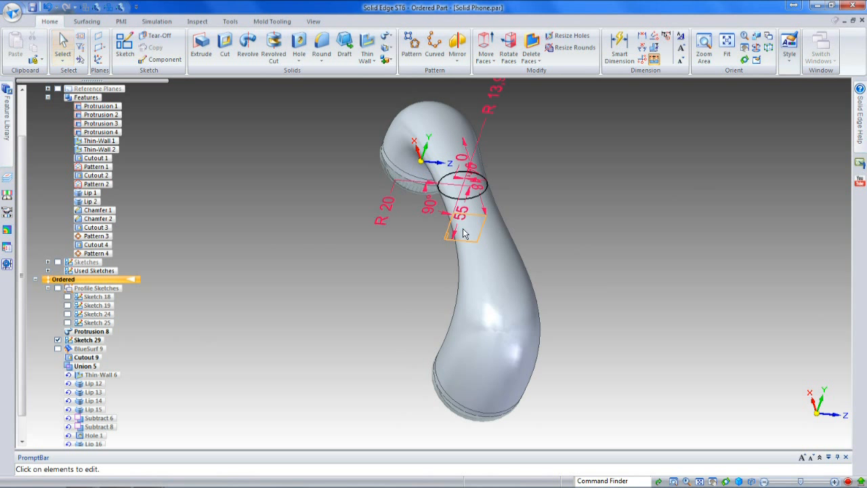
mouse_move(520, 238)
middle_mouse_down()
mouse_move(600, 169)
mouse_move(509, 123)
mouse_move(522, 163)
mouse_move(536, 172)
mouse_move(530, 190)
middle_mouse_up()
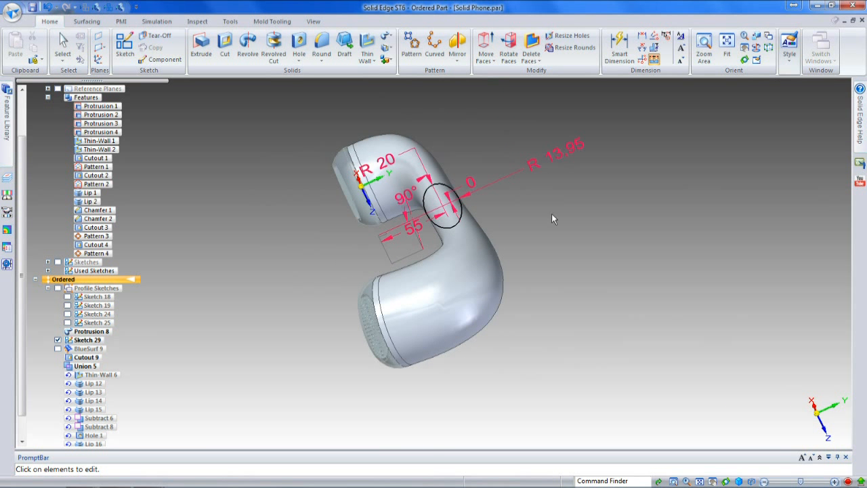
left_click(556, 156)
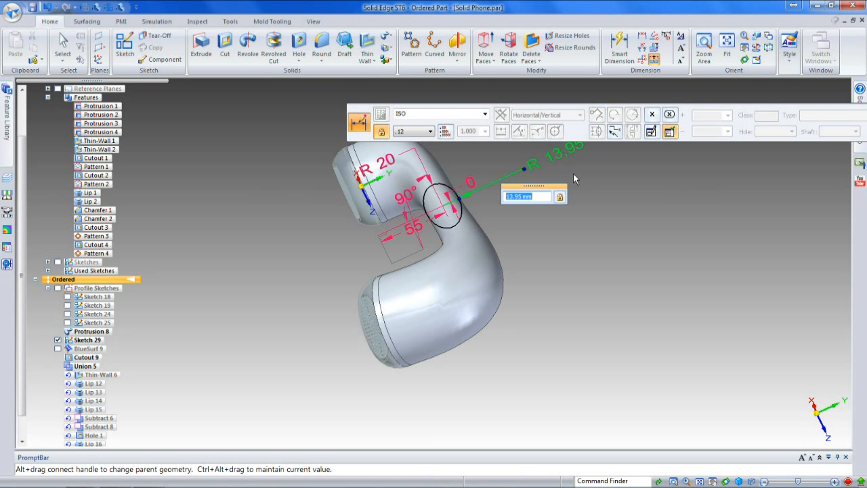
type("15")
key("Return")
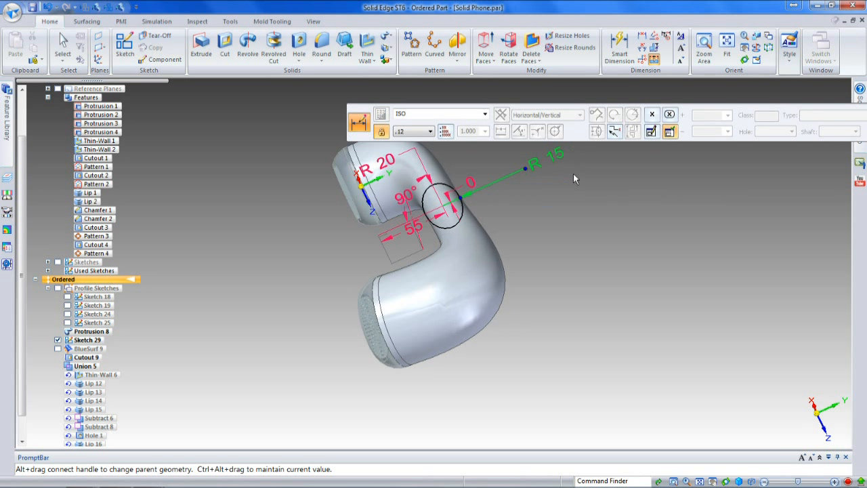
Step: Set Sketch 29's angle dimension to 110° and its zero offset dimension to 10 mm
left_click(409, 197)
type("110")
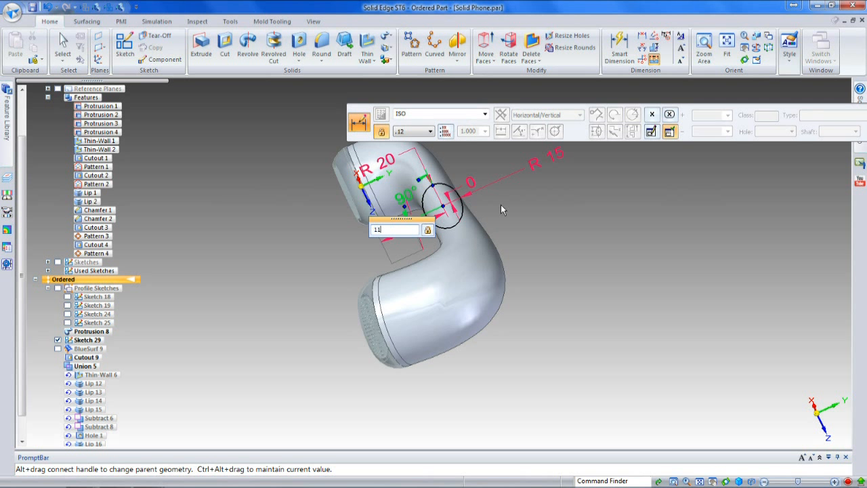
key("Return")
middle_click_drag(512, 229, 451, 248)
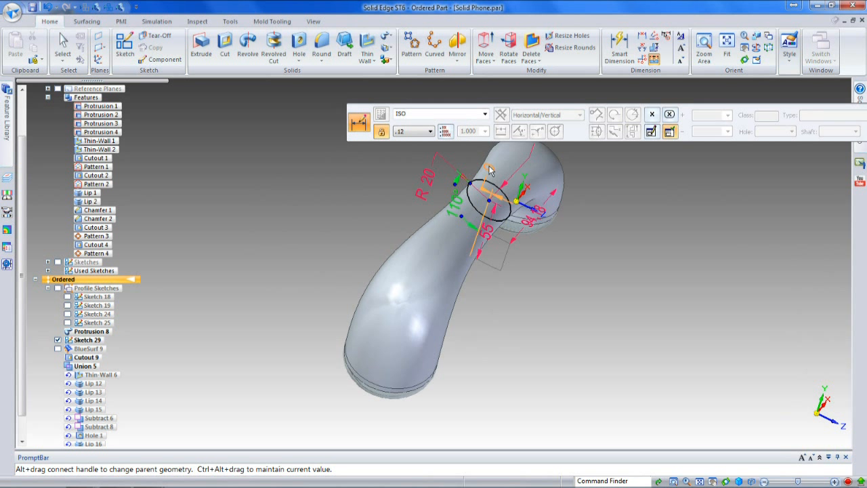
left_click(518, 182)
type("10")
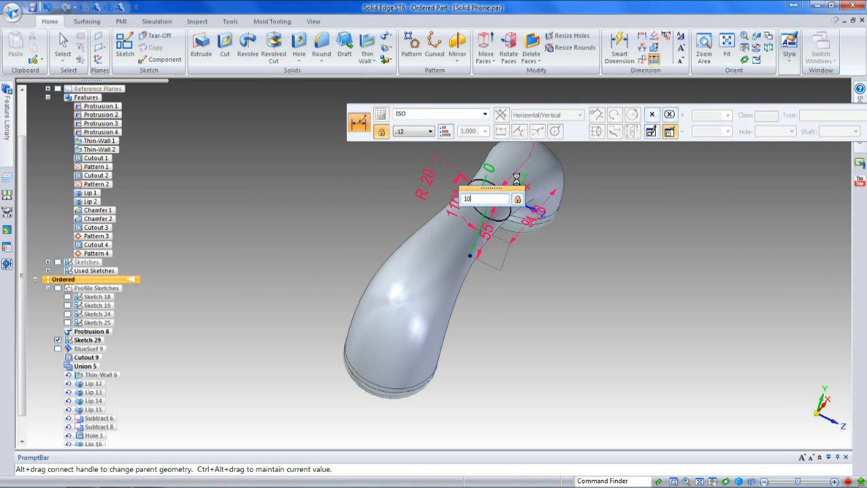
middle_click_drag(383, 222, 413, 229)
middle_click_drag(448, 201, 660, 260)
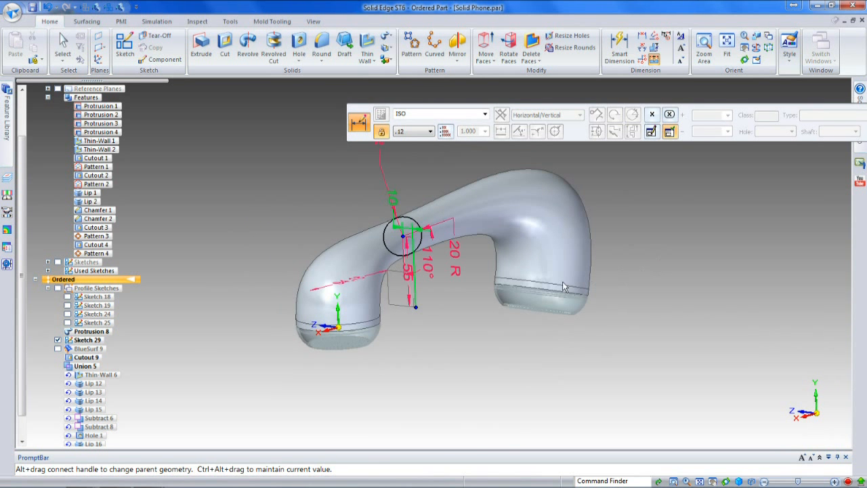
Step: Set the vertical distance to the Sketch 29 circle's center to 60 mm and end the sketch's dynamic edit
left_click(411, 295)
type("60")
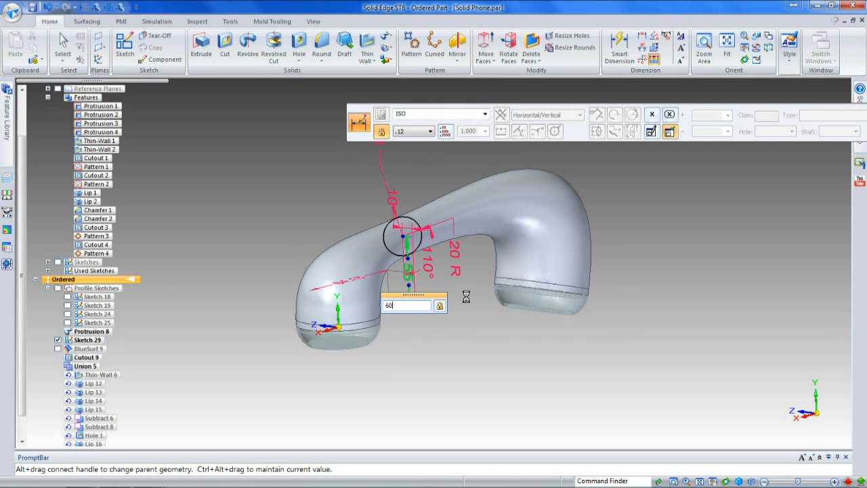
key("Return")
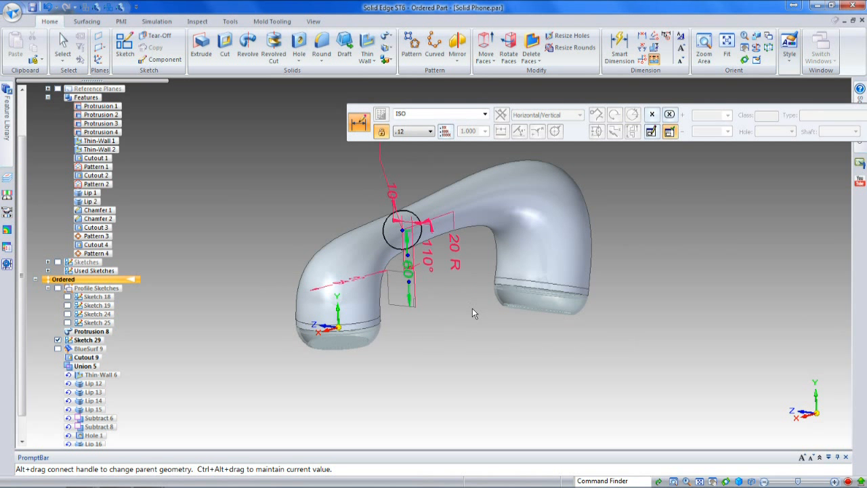
right_click(222, 317)
left_click(208, 318)
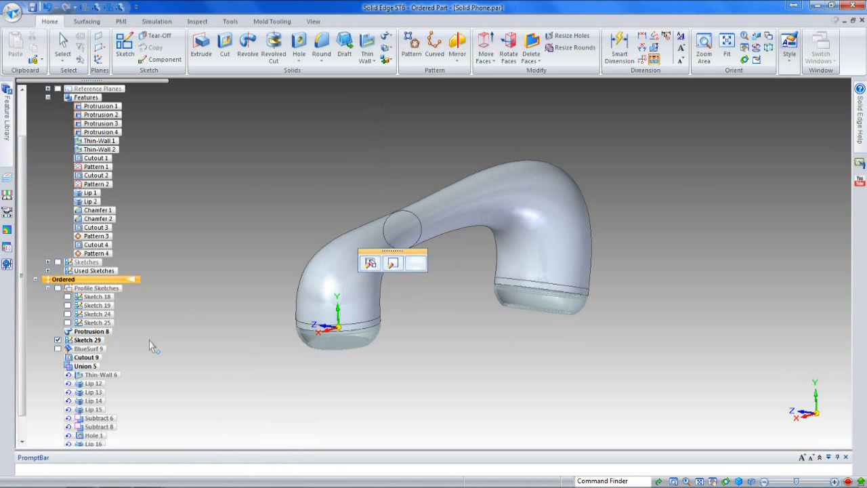
Step: Dynamically edit BlueSurf 9, set the tangent magnitude at the handset's larger end to 3.5, and finish the surface
left_click(88, 348)
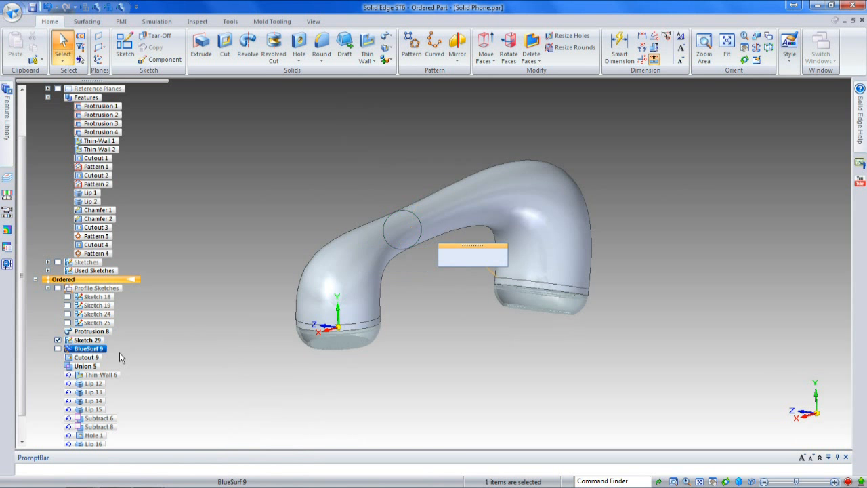
left_click(441, 259)
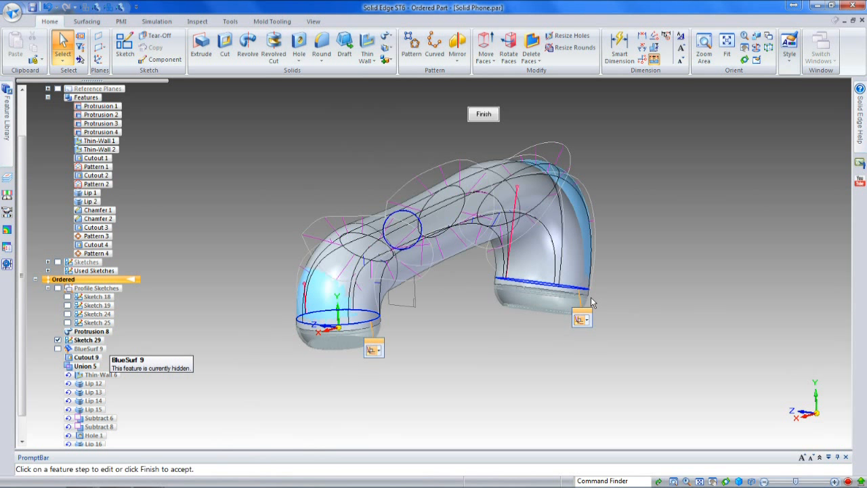
left_click(522, 191)
type("3.5")
key("Return")
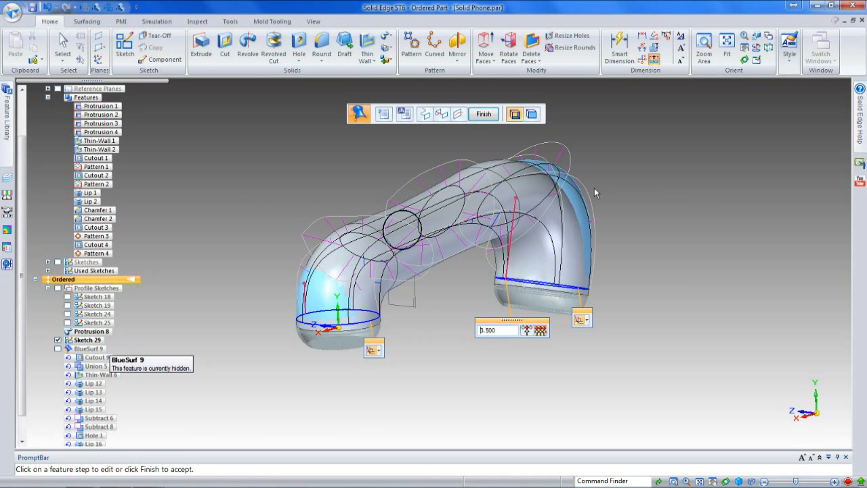
left_click(485, 115)
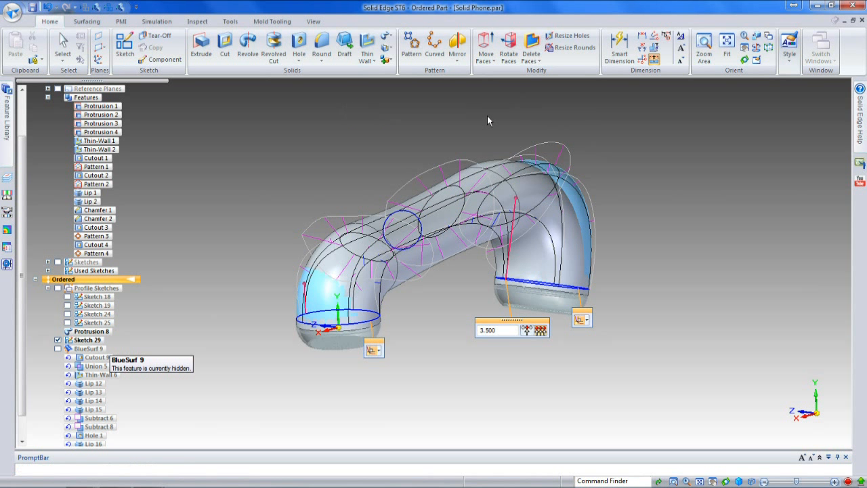
mouse_move(371, 190)
middle_mouse_down()
mouse_move(412, 200)
mouse_move(585, 155)
mouse_move(610, 165)
mouse_move(579, 198)
middle_mouse_up()
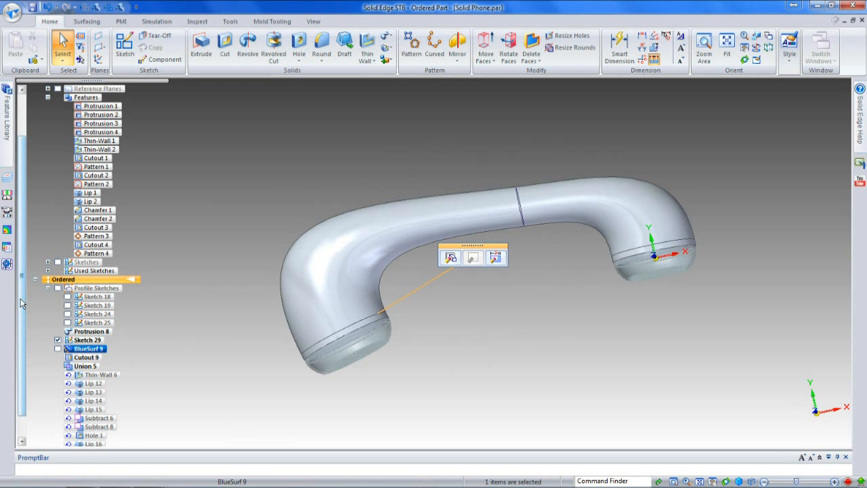
Step: Roll the ordered feature history forward to Round 4
scroll(24, 304, "down", 1)
left_click(95, 436)
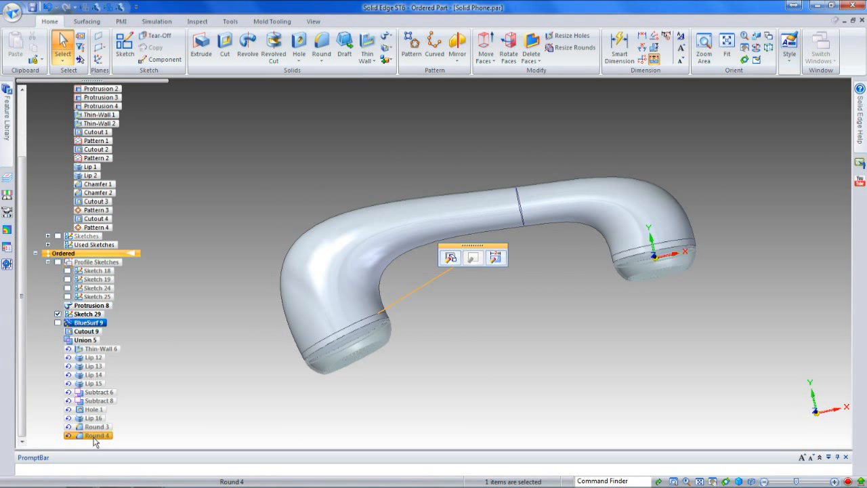
right_click(95, 436)
left_click(119, 332)
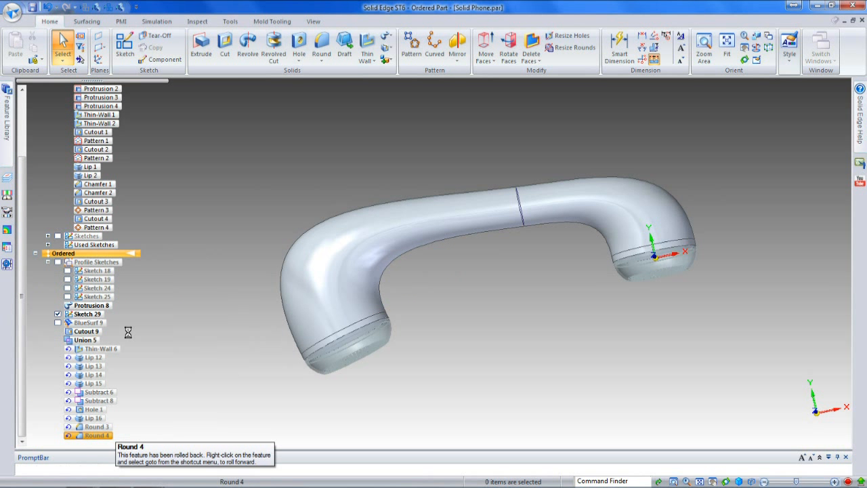
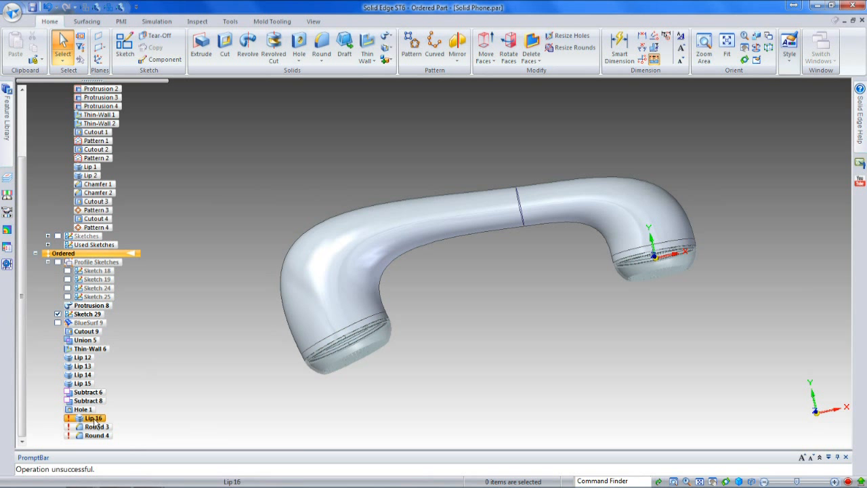
Step: Edit the Lip 16 definition, reselect the cable hole's edge as its edge chain, accept the 1.00 mm width and height side, and finish
middle_click_drag(260, 374, 326, 346)
scroll(325, 307, "up", 3)
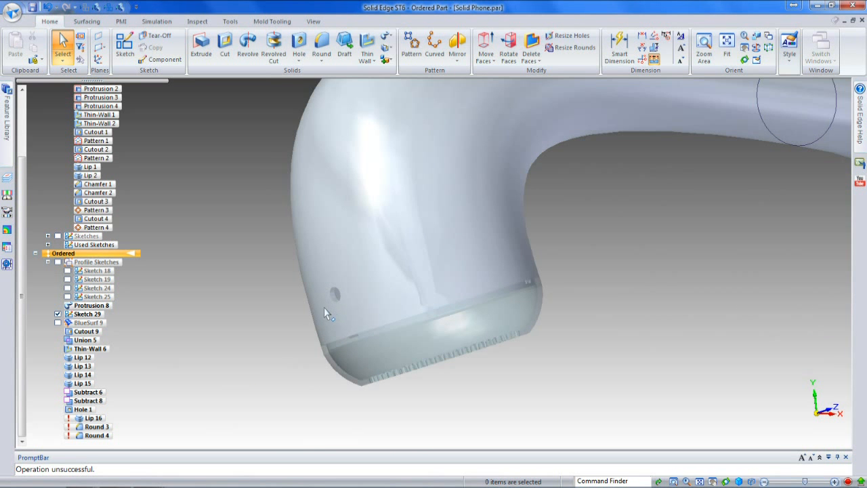
left_click(95, 419)
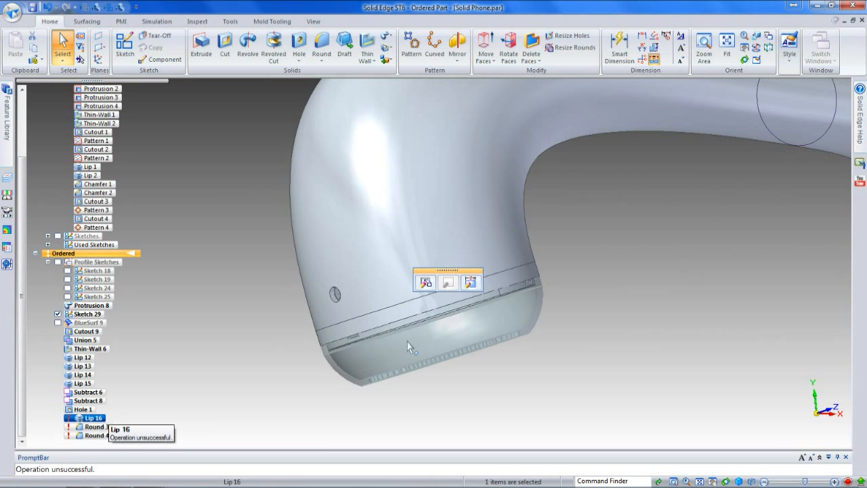
left_click(428, 282)
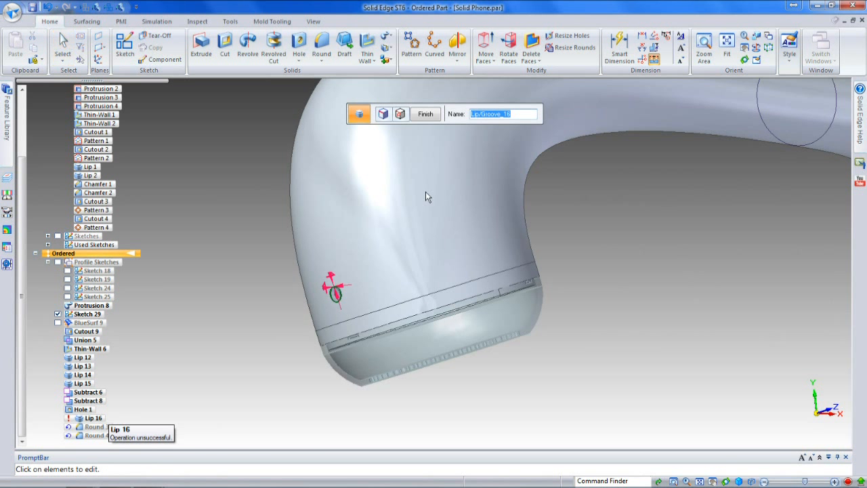
left_click(383, 115)
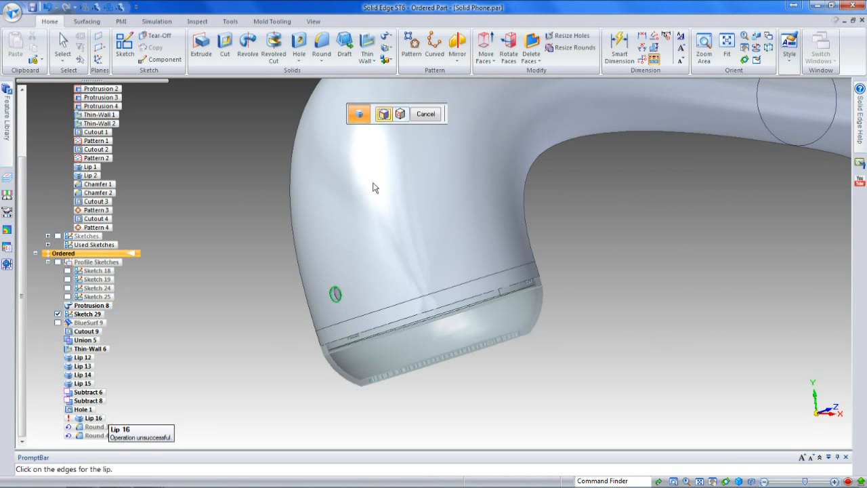
left_click(331, 297)
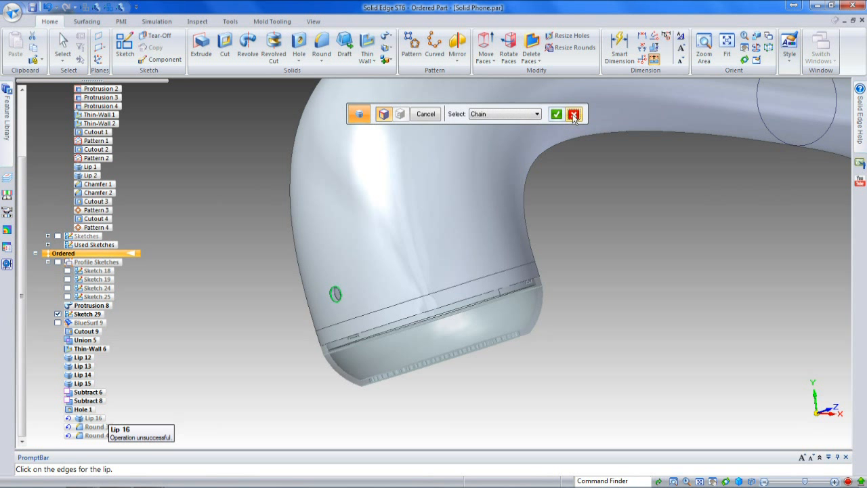
right_click(326, 306)
scroll(331, 289, "up", 4)
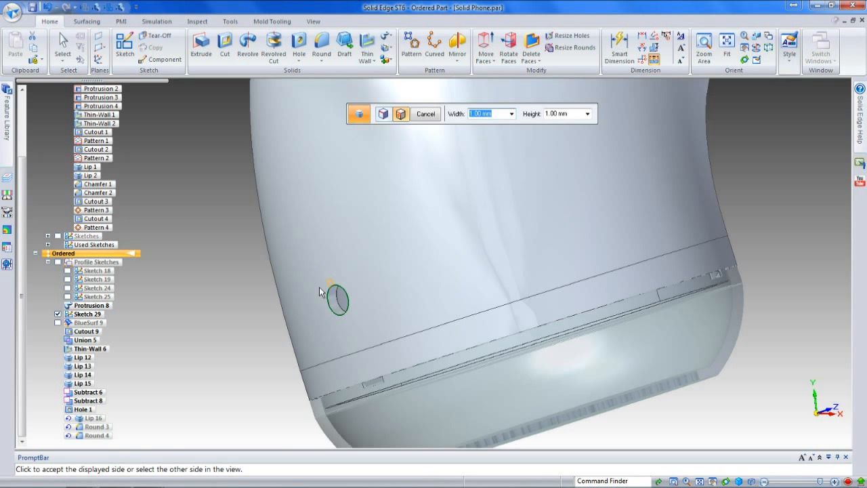
left_click(324, 291)
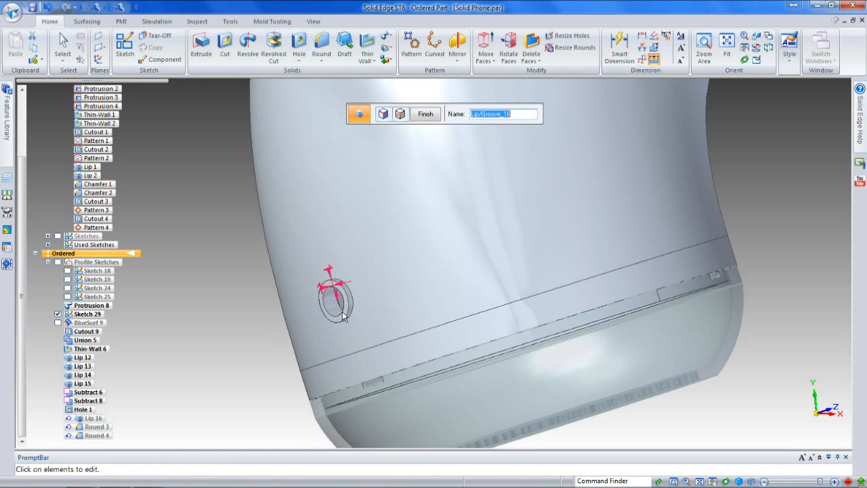
left_click(416, 116)
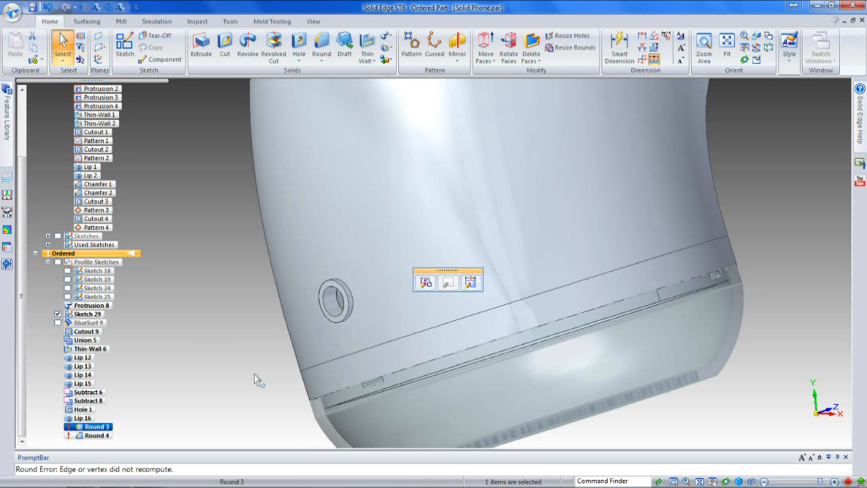
Step: Edit the Round 3 definition and reselect the edge where the raised lip around the hole meets the handset body, then finish
left_click(420, 285)
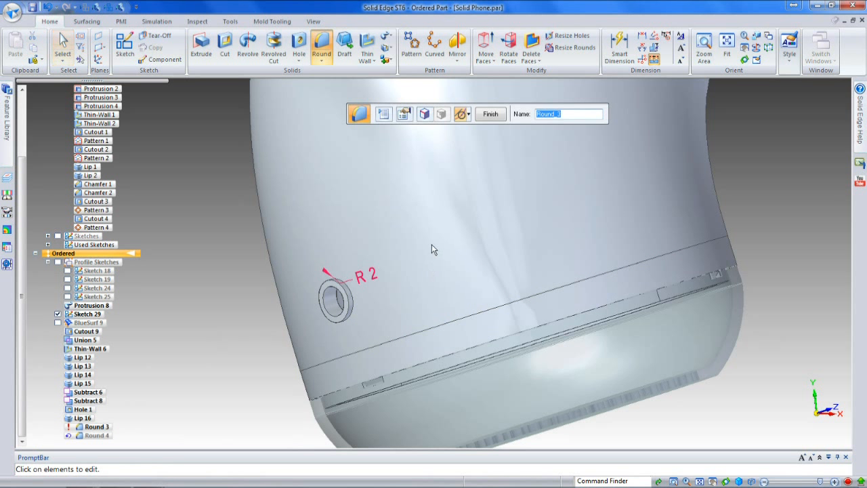
left_click(425, 115)
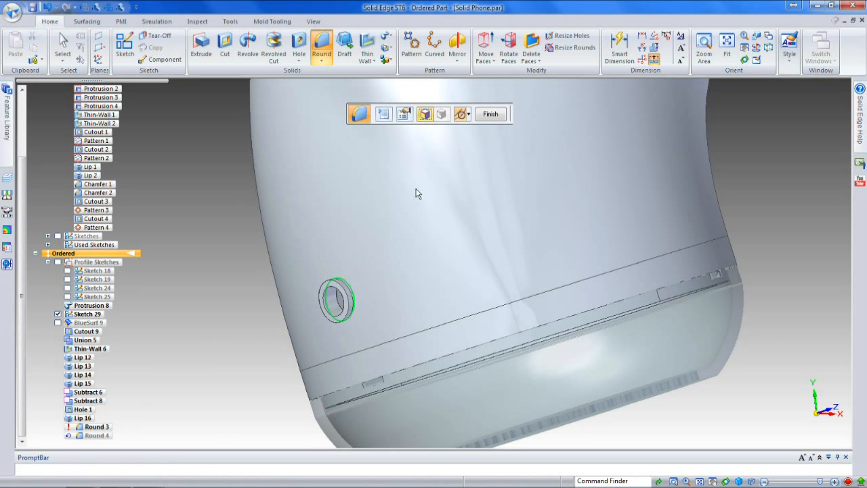
left_click(350, 295)
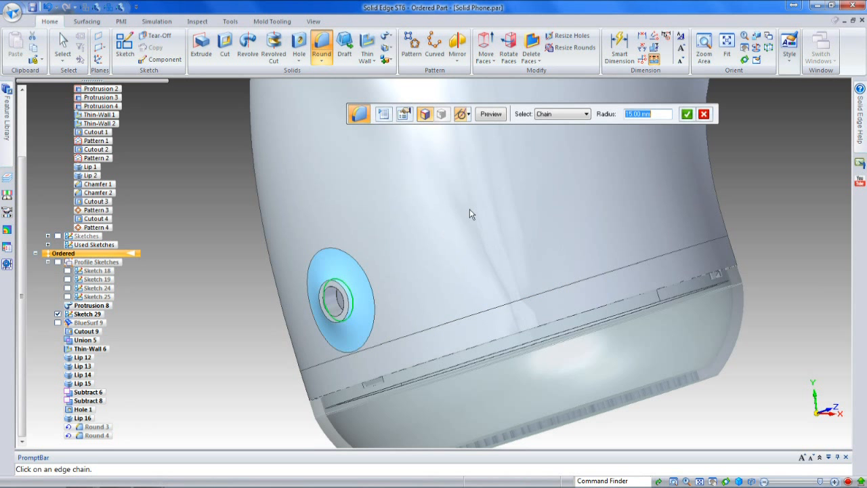
key("Return")
right_click(242, 248)
right_click(223, 252)
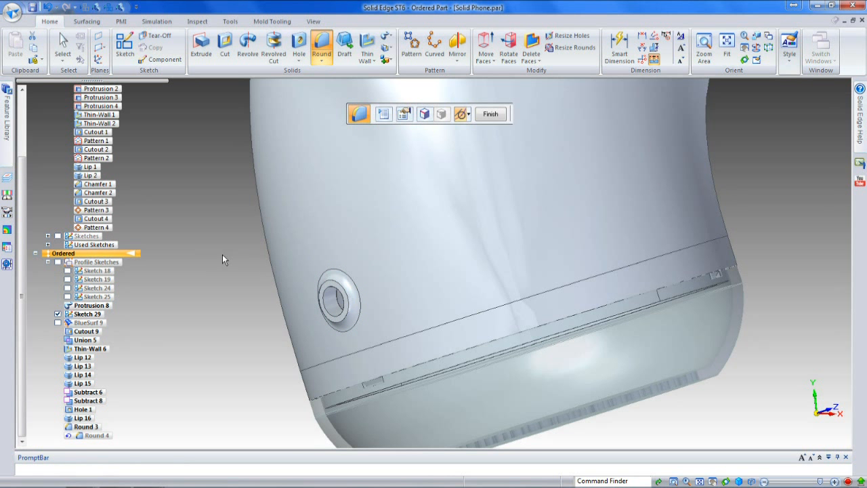
key("Escape")
Step: Edit the Round 4 definition, round the outer rim edge of the lip around the hole at 2 mm radius, and finish
left_click(95, 435)
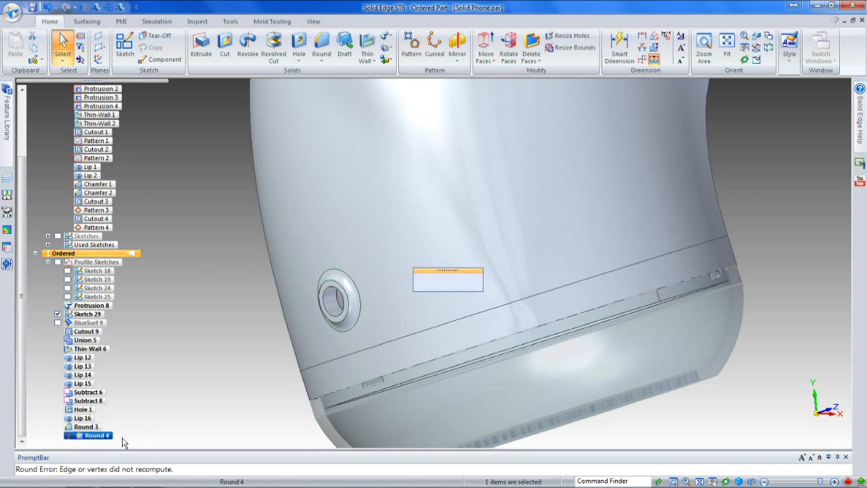
left_click(422, 282)
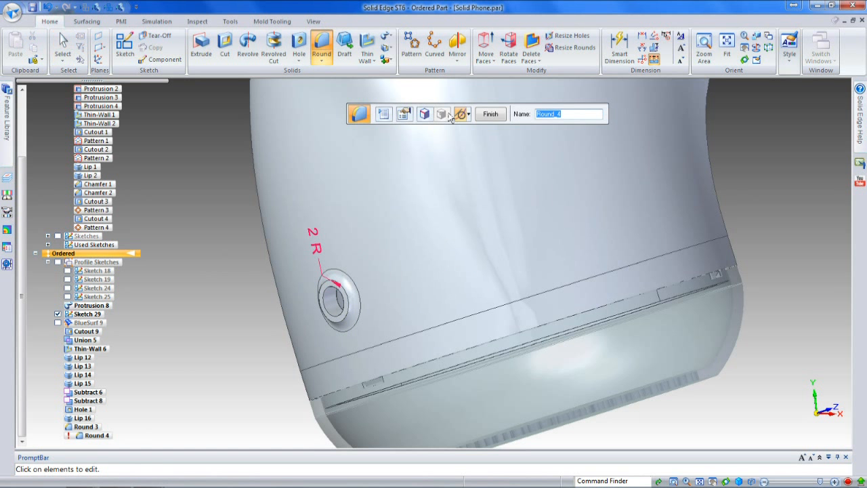
left_click(423, 114)
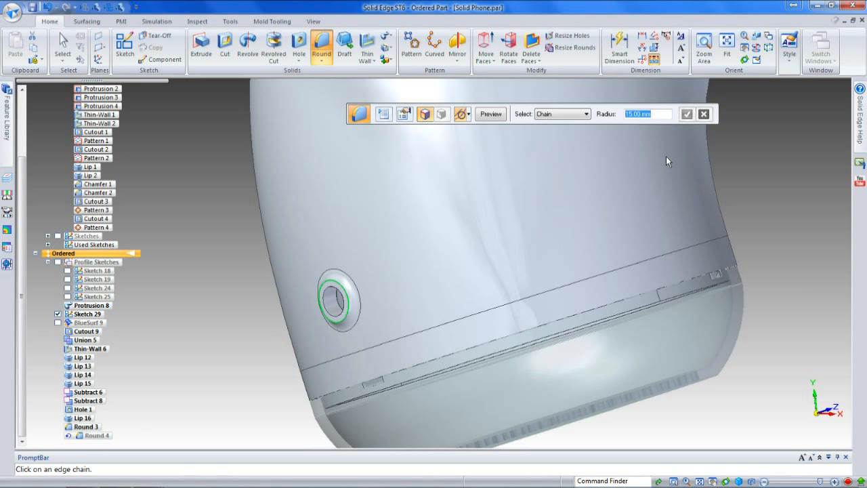
type("2")
key("Return")
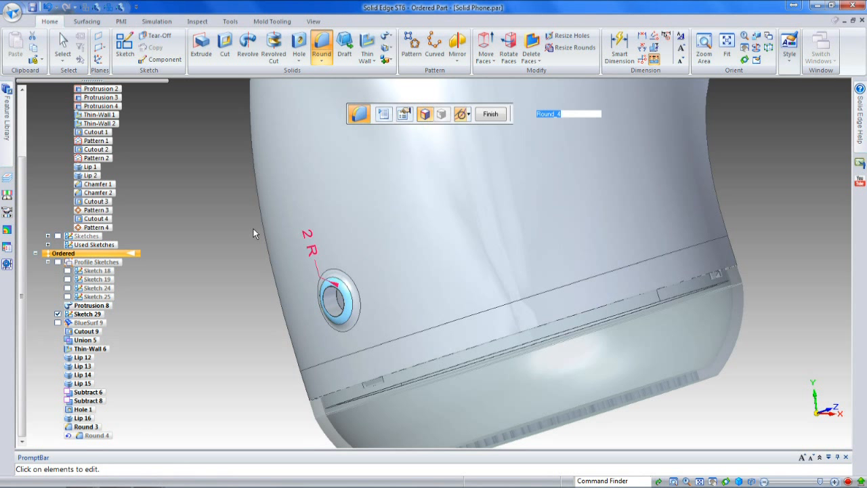
right_click(253, 229)
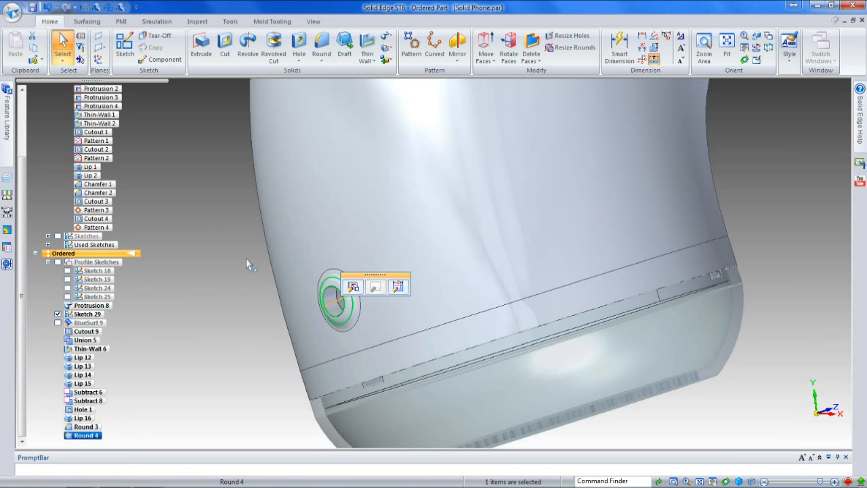
Step: Hide Sketch 29 and close Solid Phone.par without saving the changes
scroll(248, 264, "down", 10)
middle_click_drag(350, 270, 506, 301)
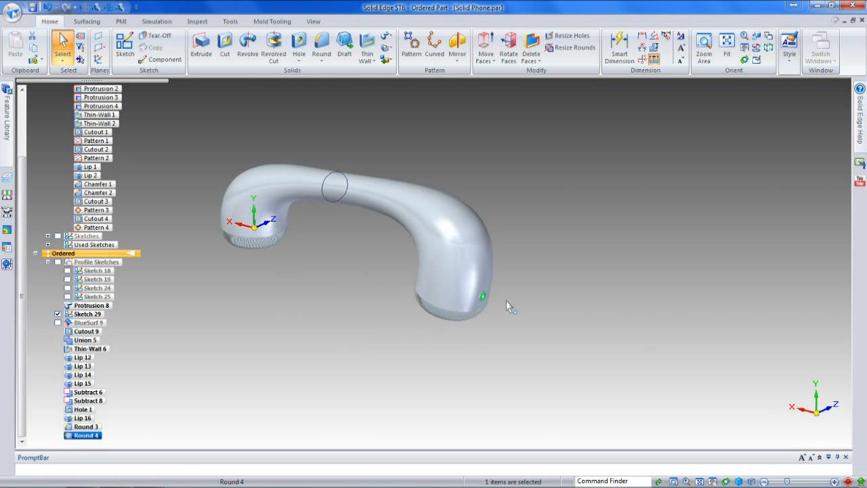
left_click(57, 314)
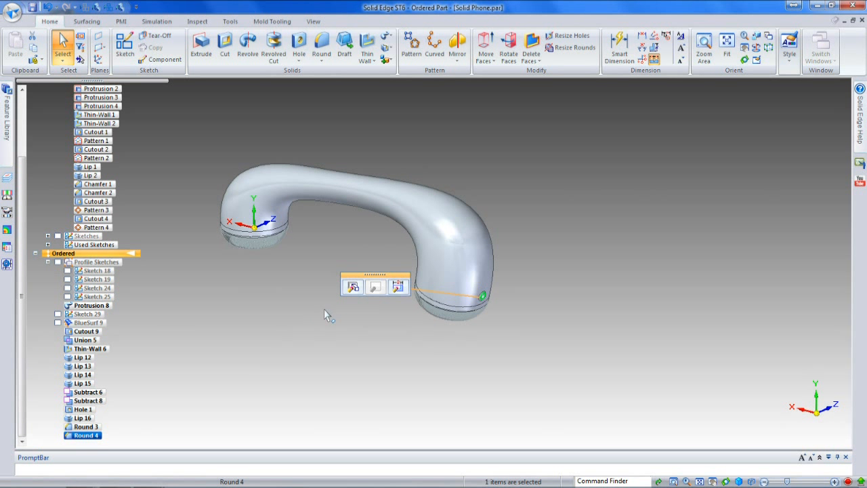
scroll(561, 296, "down", 2)
middle_click_drag(533, 275, 364, 328)
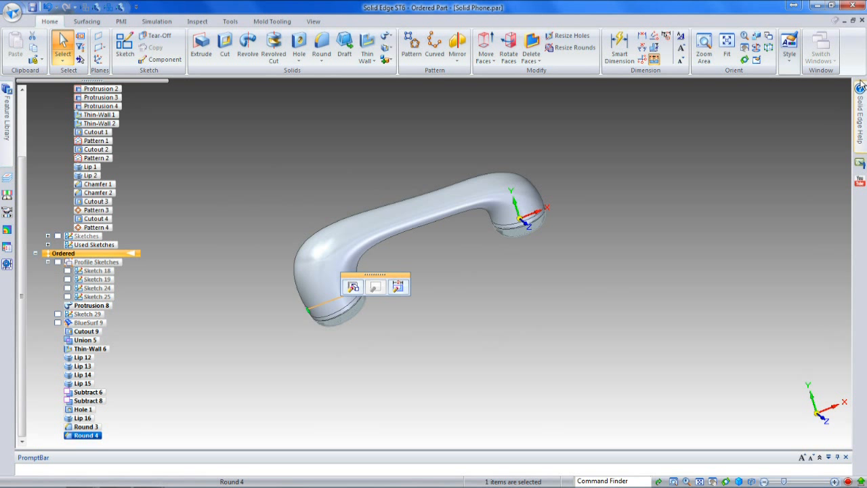
left_click(861, 20)
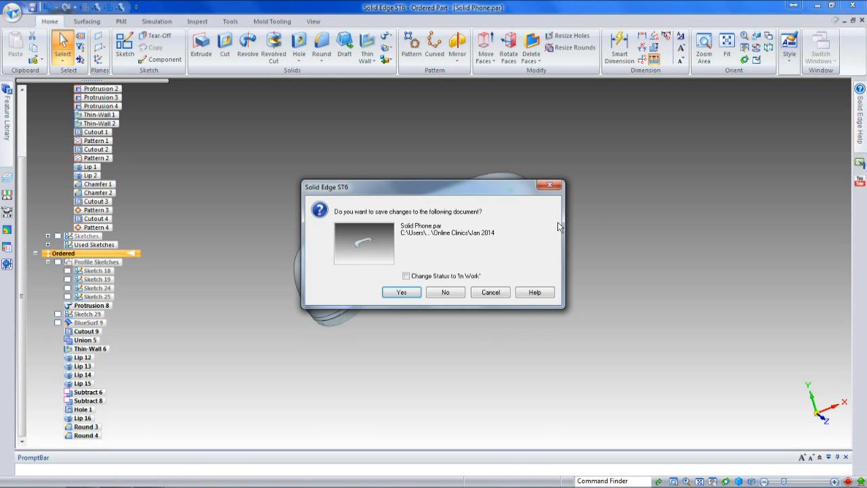
left_click(454, 293)
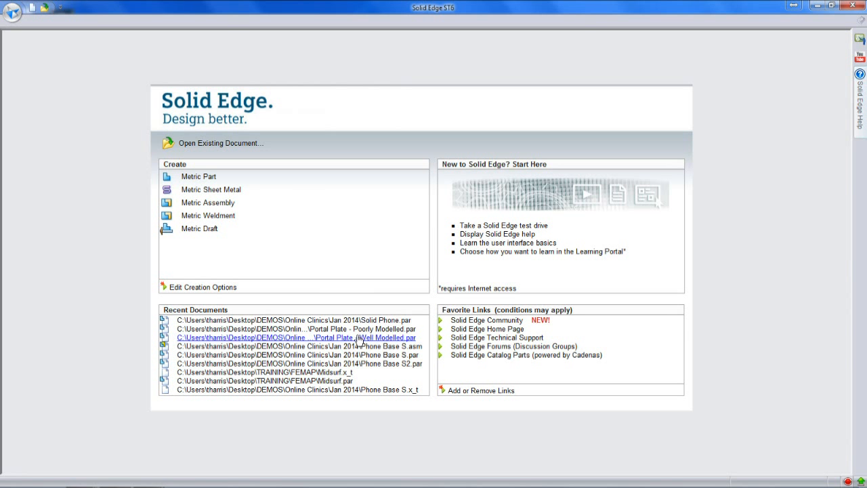
Step: Open the recent assembly Phone Base S.asm and edit the Phone Base S.par component in place
left_click(357, 346)
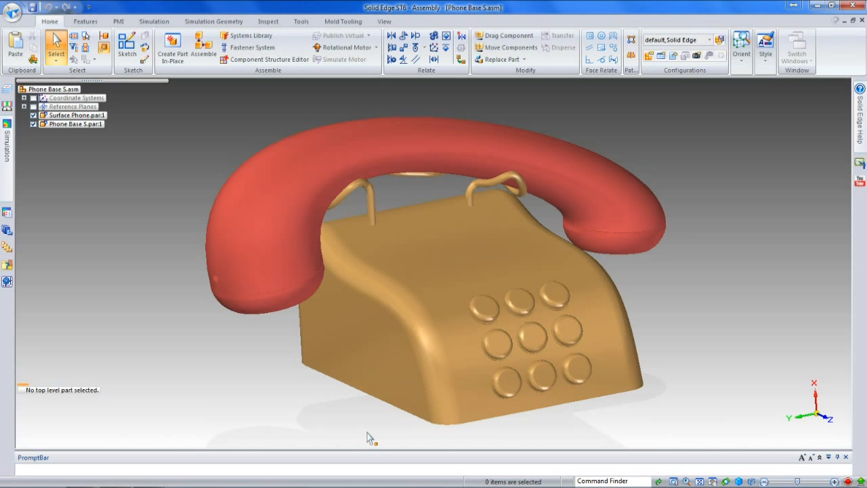
left_click(457, 290)
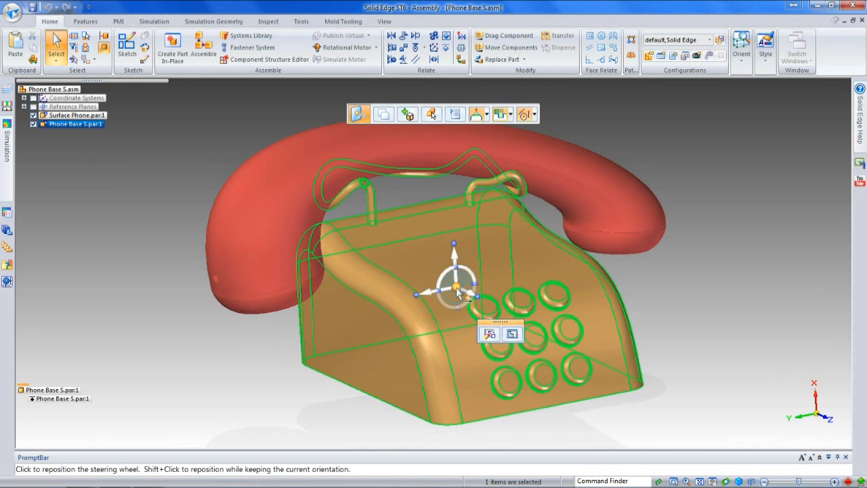
key("Escape")
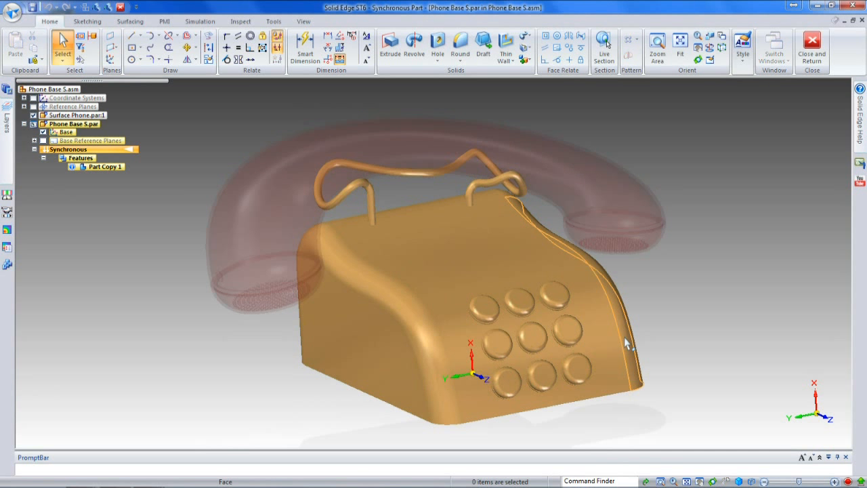
Step: Rotate the phone base's planar side face by 5° about its bottom edge with the steering wheel, keeping the opposite side symmetric
middle_click_drag(602, 325, 620, 318)
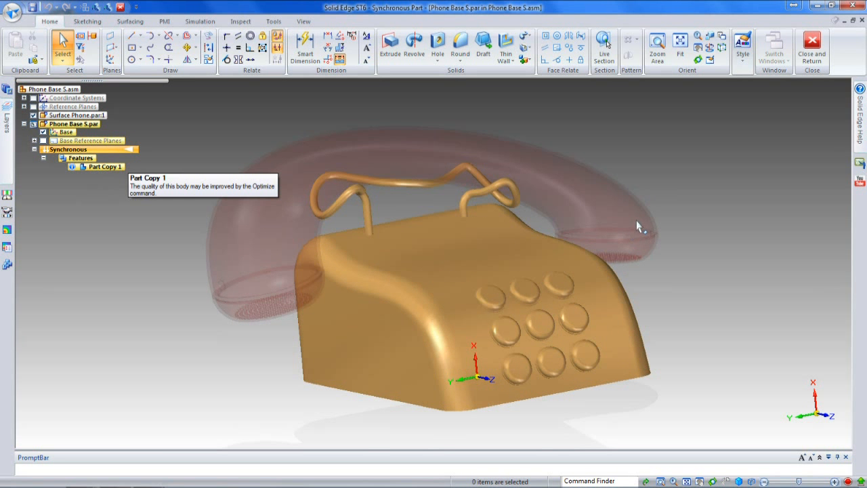
middle_click_drag(657, 250, 581, 266)
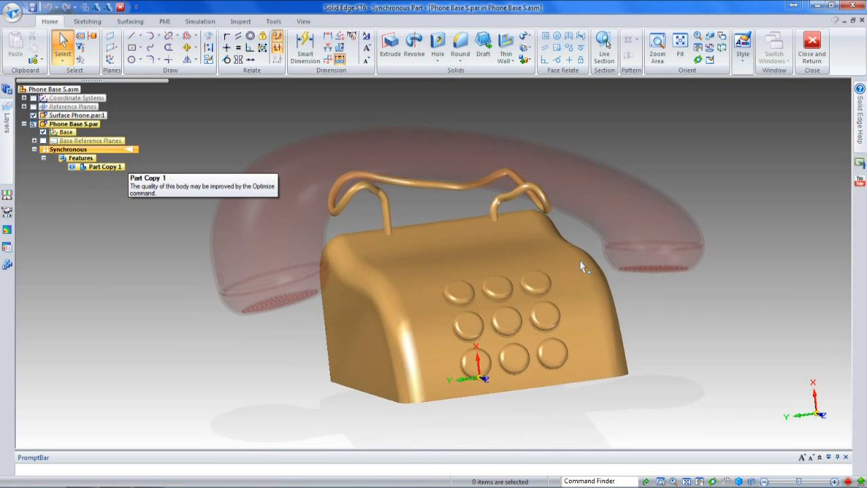
left_click(366, 319)
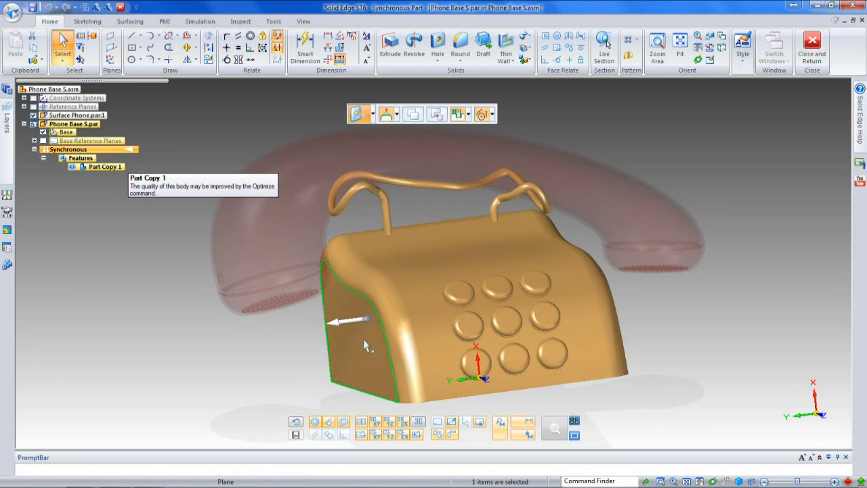
left_click_drag(366, 321, 351, 395)
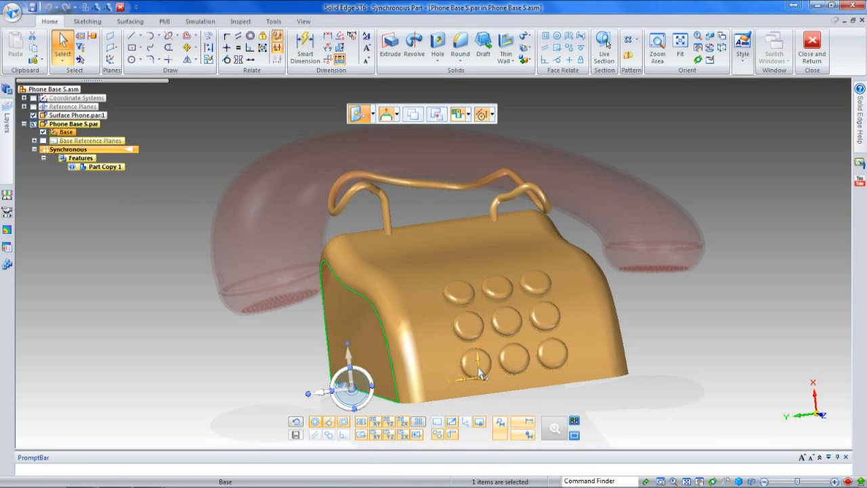
left_click(343, 393)
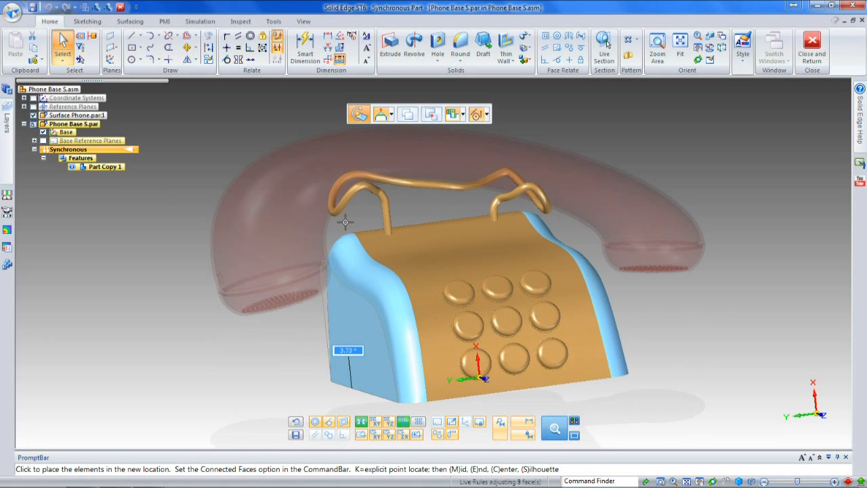
type("5")
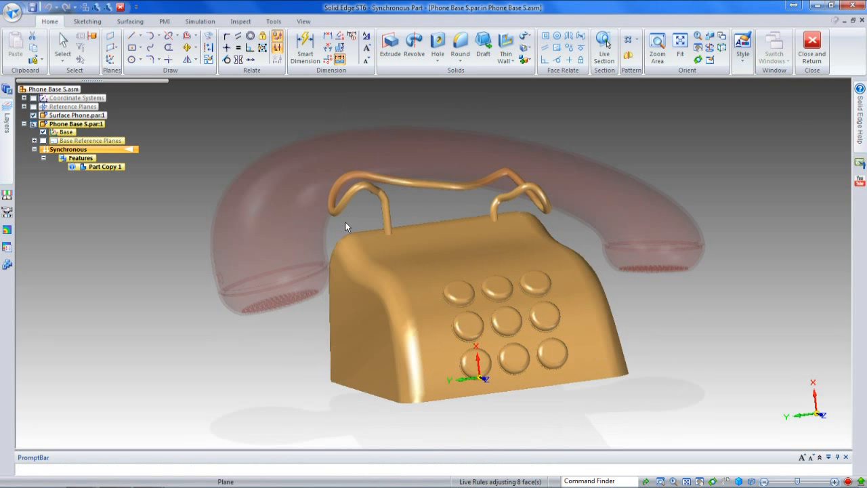
middle_click_drag(628, 304, 658, 297)
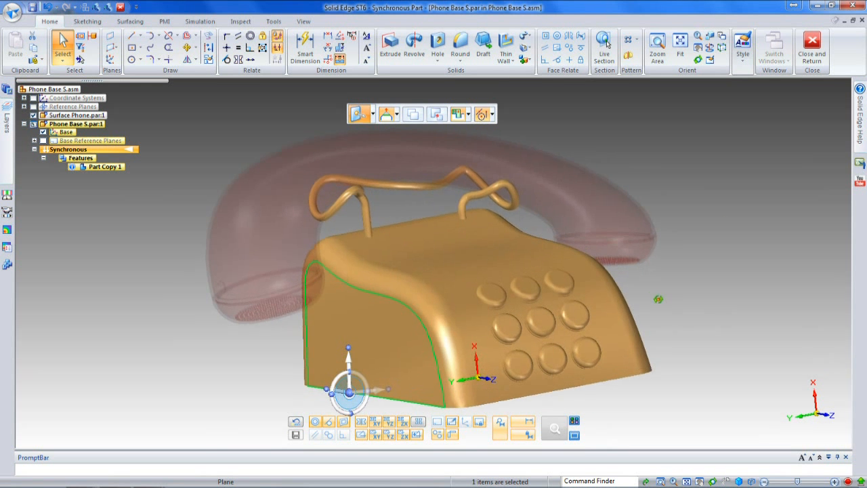
scroll(654, 304, "down", 2)
left_click(653, 305)
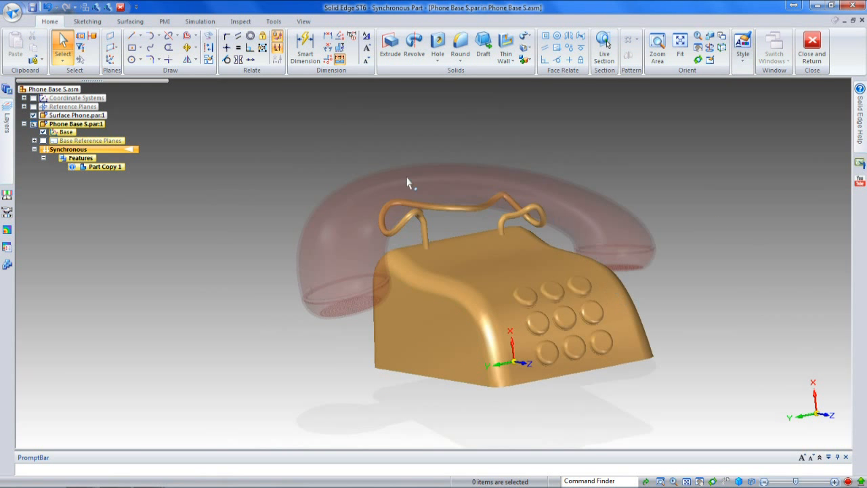
Step: Transition Phone Base S.par from synchronous to the ordered modeling environment
right_click(132, 187)
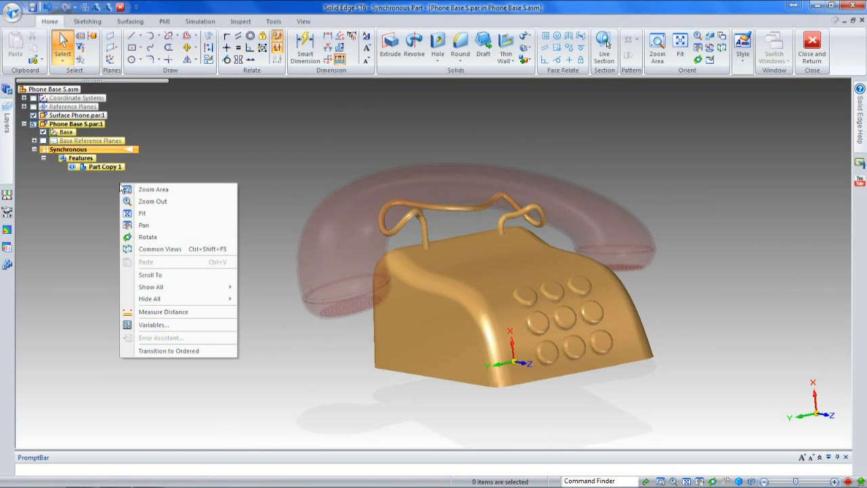
left_click(163, 352)
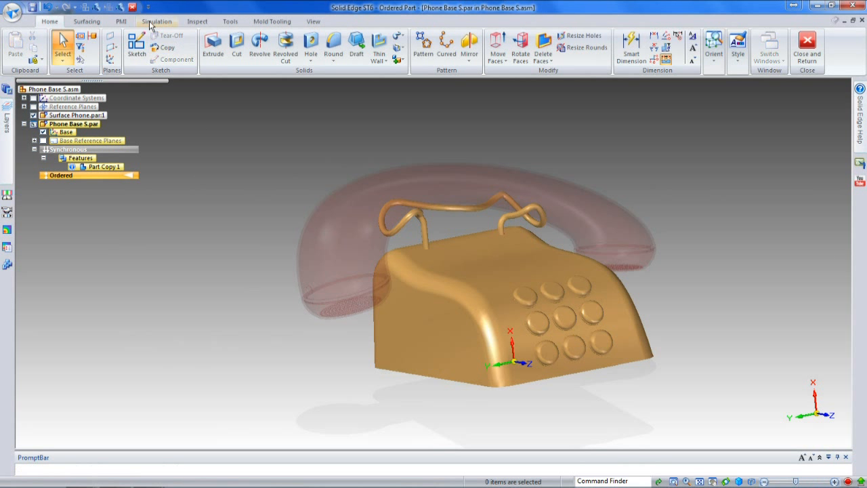
Step: Start a BlueSurf and use the two long curved edges of the phone base's upper face as separate cross sections
left_click(153, 22)
left_click(95, 23)
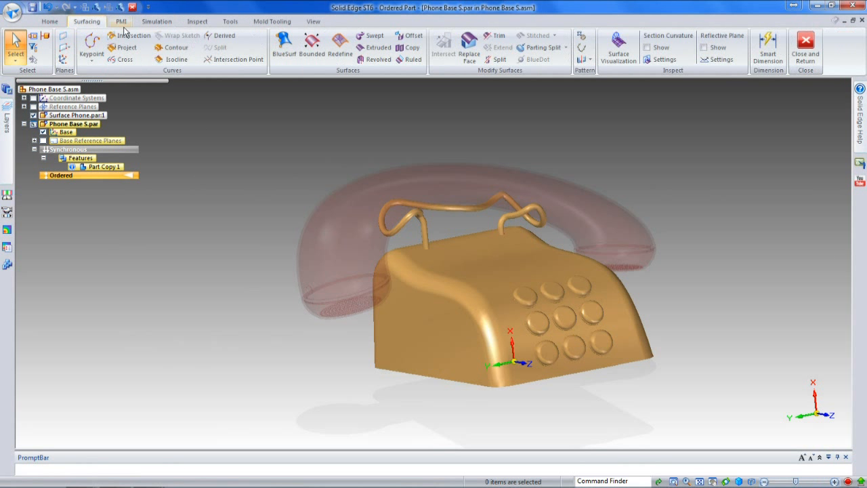
left_click(286, 45)
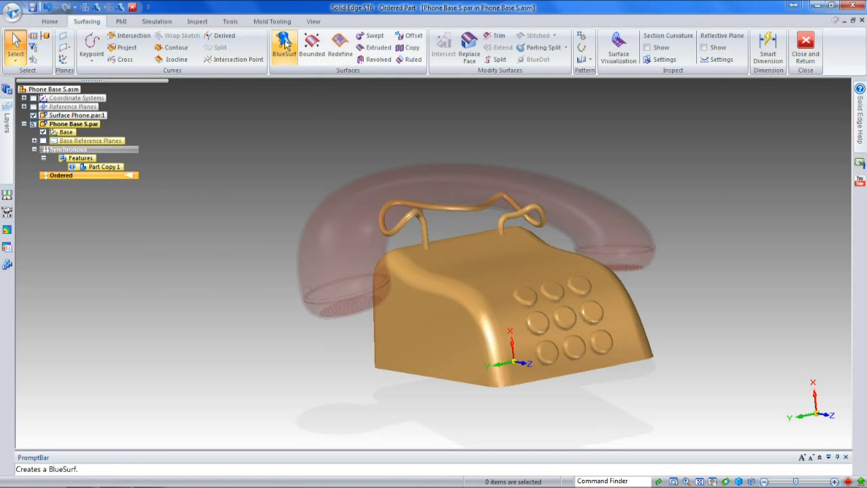
left_click(428, 268)
right_click(664, 267)
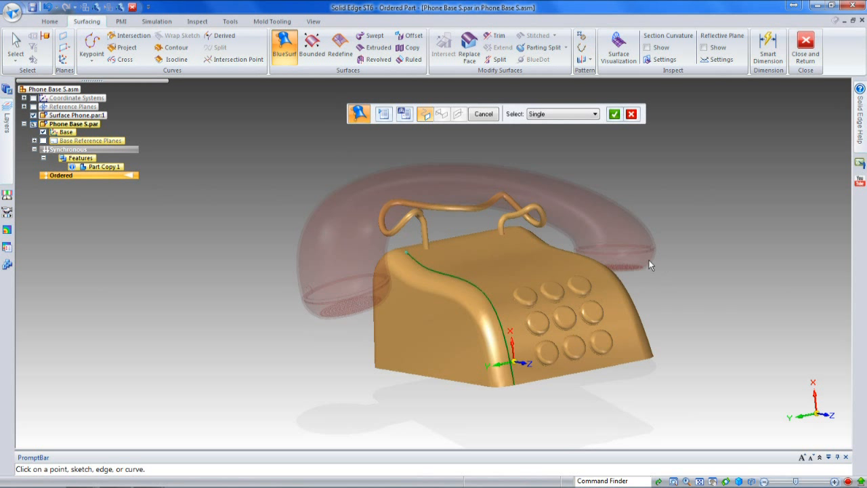
left_click(531, 237)
right_click(583, 186)
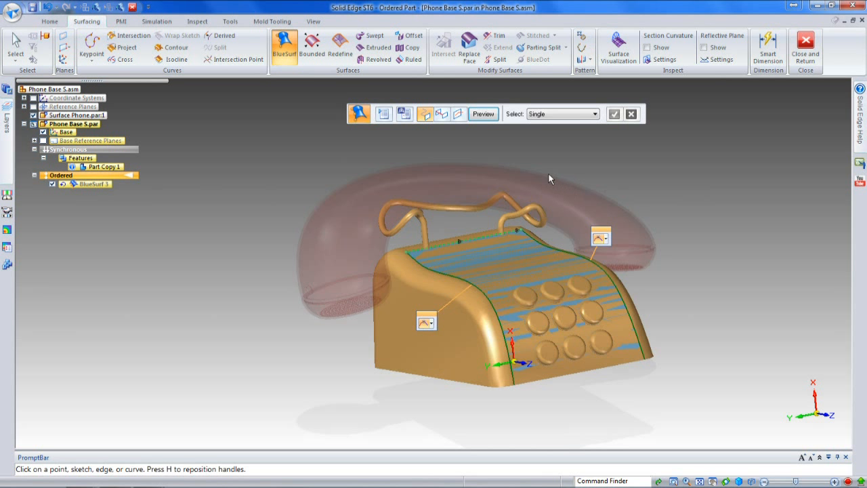
Step: Insert a BlueSurf sketch on a plane coincident with the phone base's bottom face
left_click(459, 115)
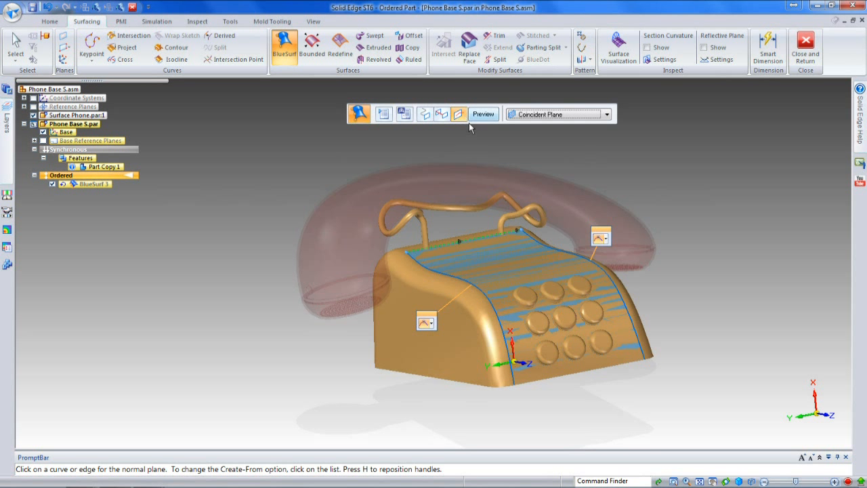
left_click(545, 377)
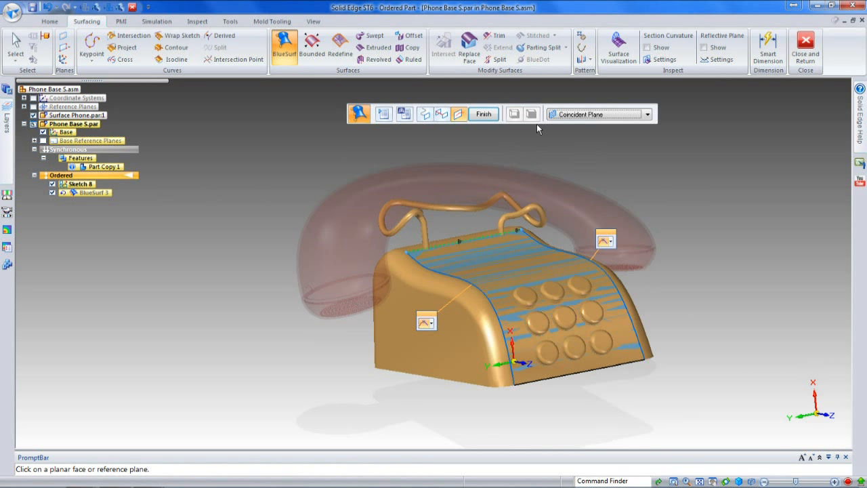
left_click(459, 114)
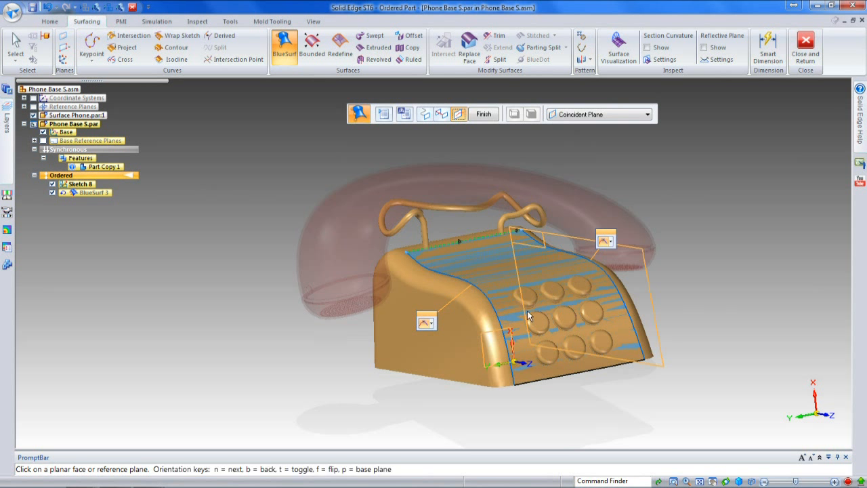
Step: Insert a second BlueSurf sketch on a plane parallel to the part's Top (xy) plane, offset about 43 mm toward the keypad
left_click(584, 114)
left_click(582, 134)
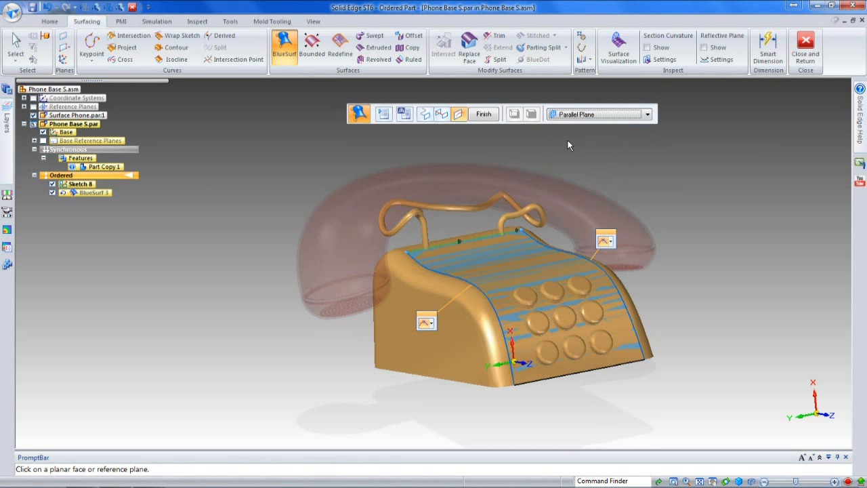
left_click(24, 107)
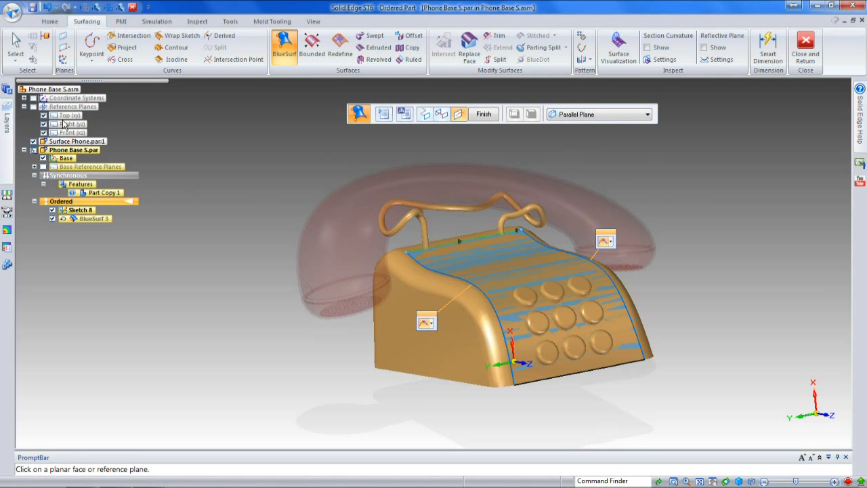
left_click(35, 167)
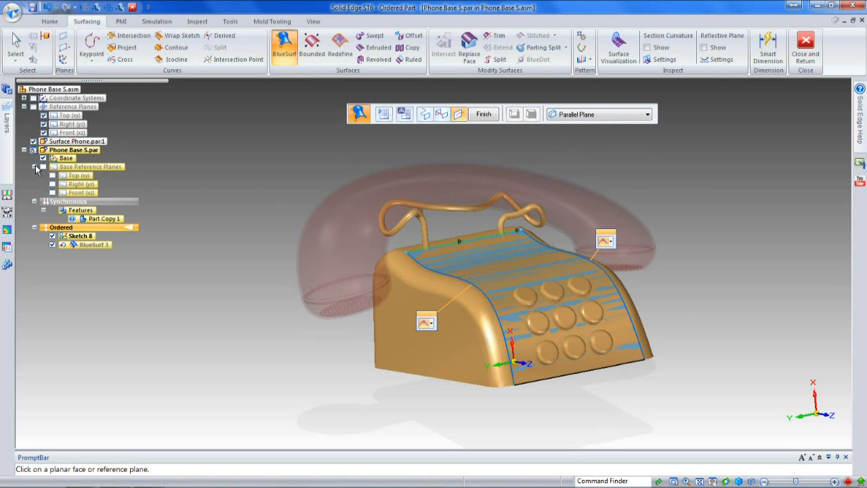
left_click(78, 175)
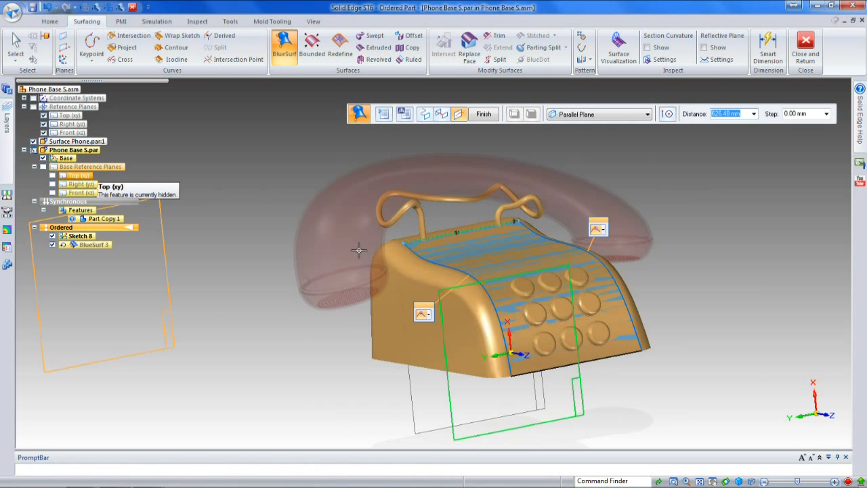
middle_click_drag(512, 271, 619, 257)
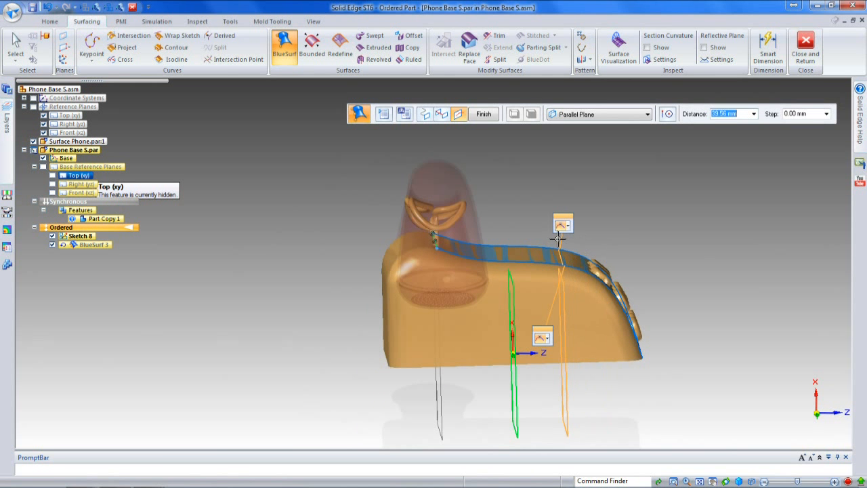
left_click(561, 237)
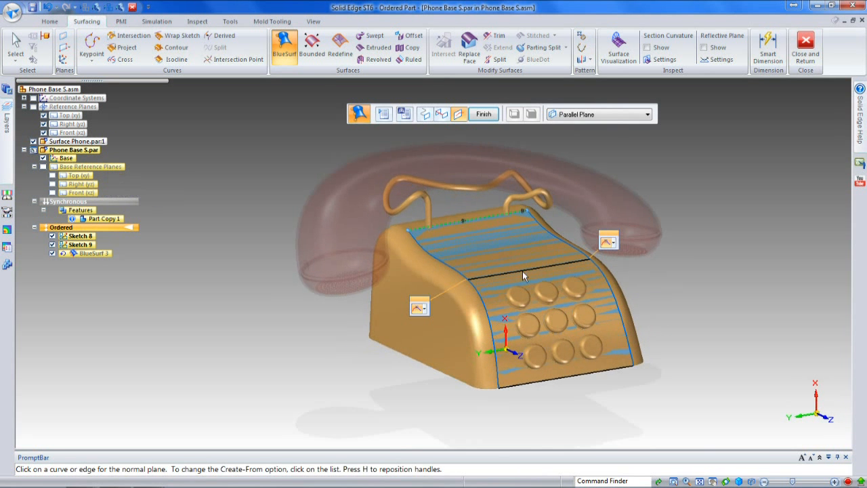
Step: Preview and finish the BlueSurf over the phone base's upper face, then leave the command
left_click(477, 119)
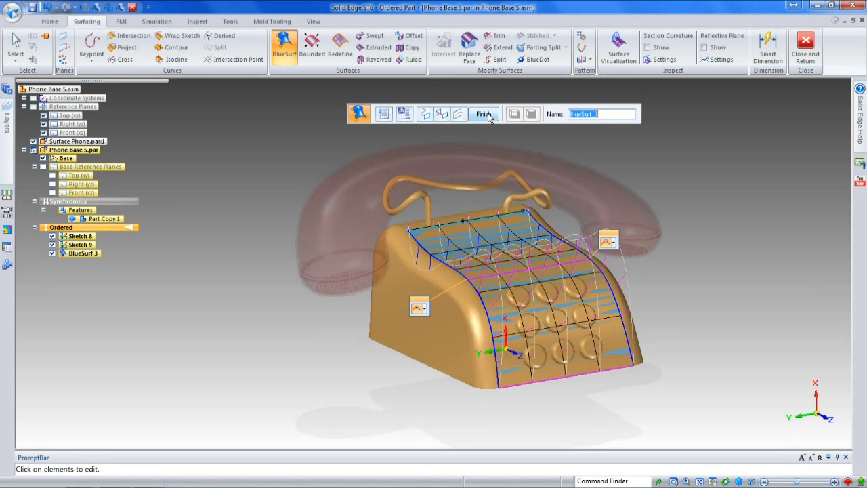
left_click(488, 115)
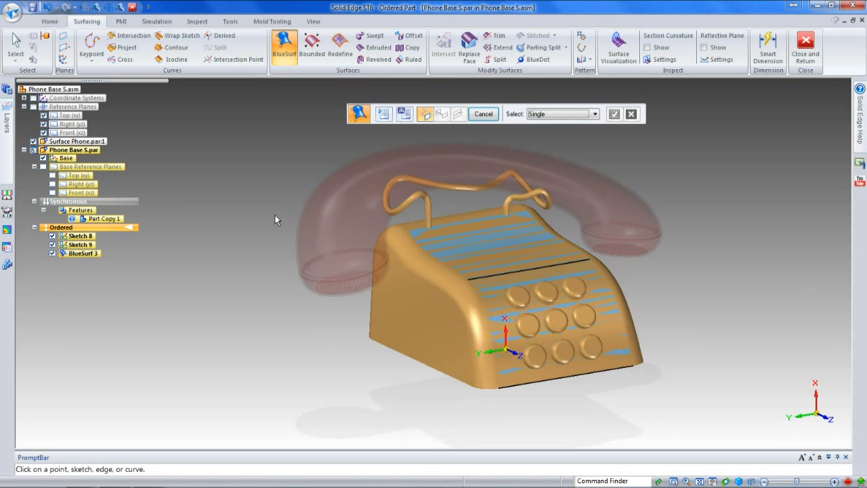
key("Escape")
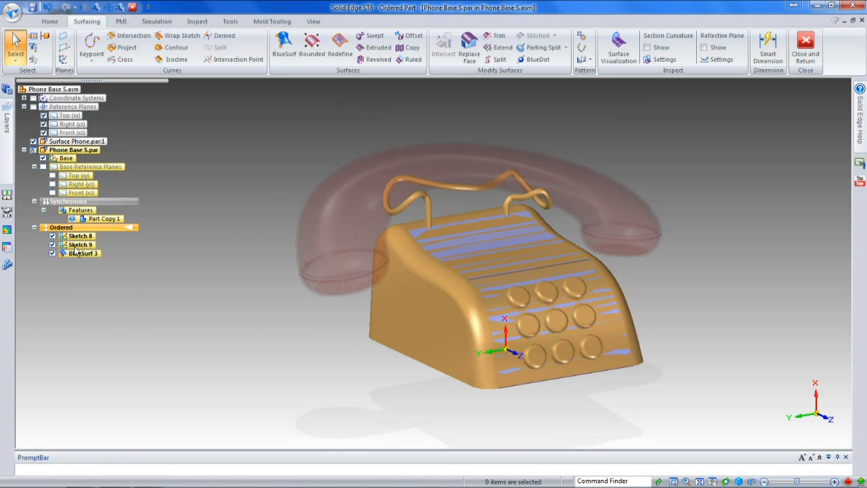
Step: Open the profile of Sketch 9 and set its curve's degree to 4
left_click(79, 244)
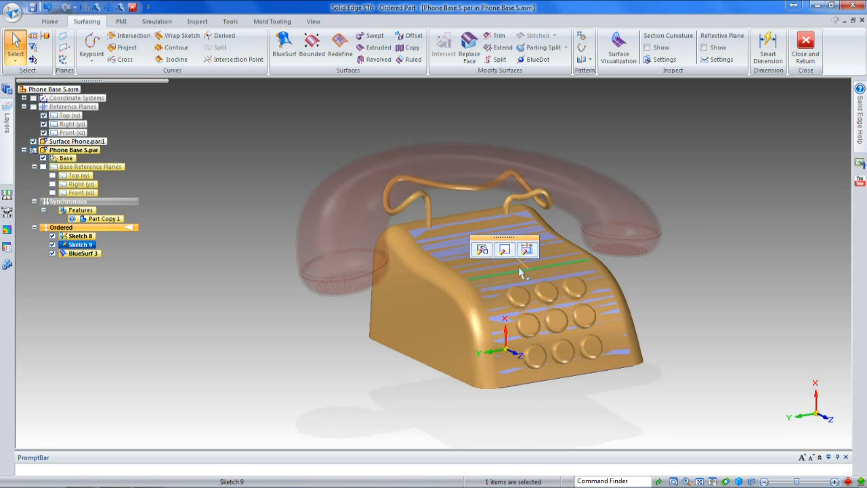
left_click(504, 250)
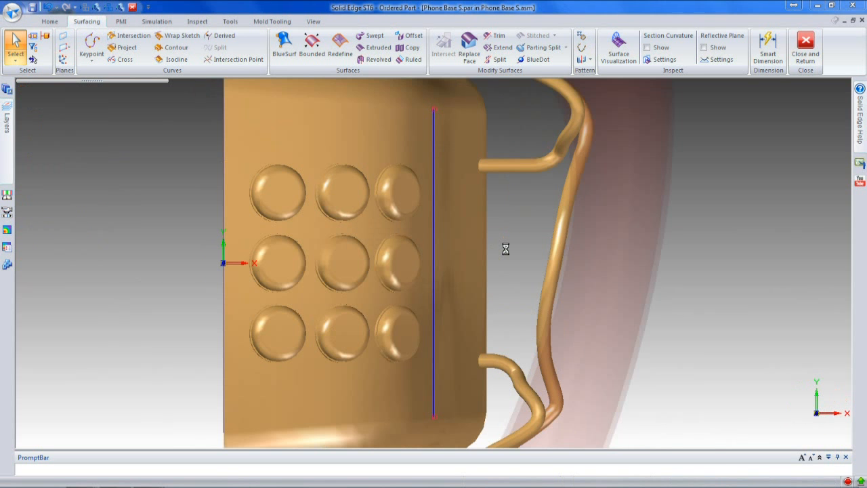
left_click(432, 239)
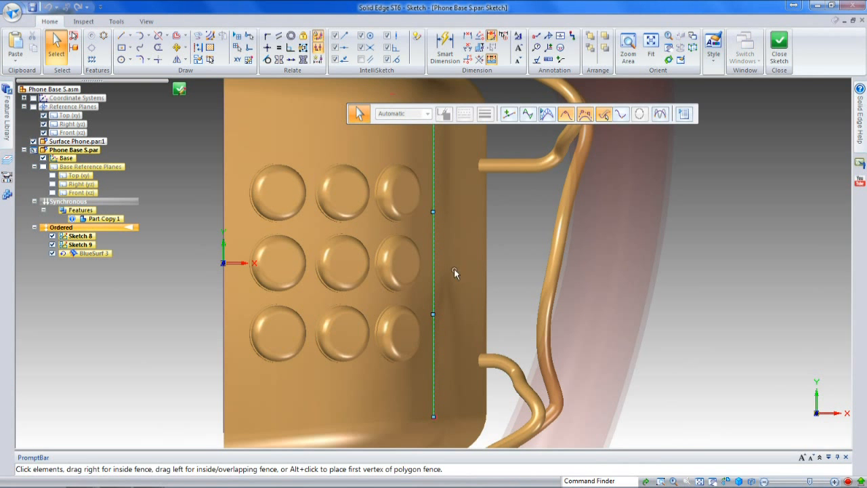
left_click(684, 115)
left_click(507, 114)
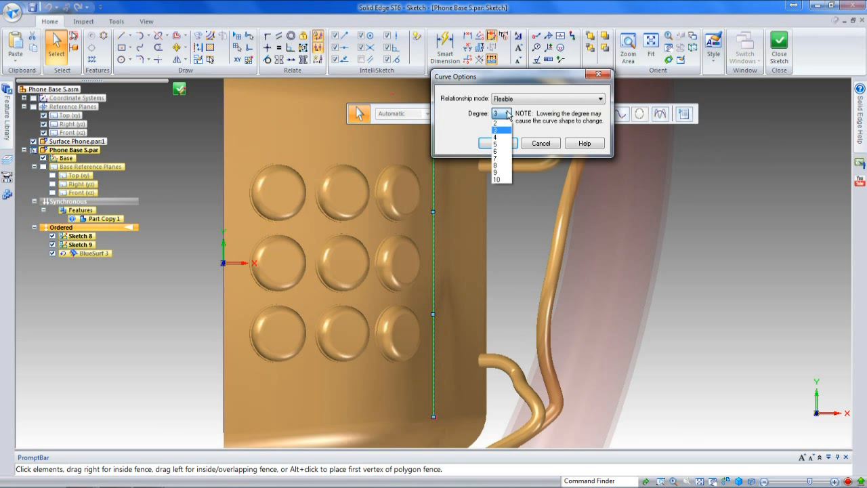
left_click(501, 138)
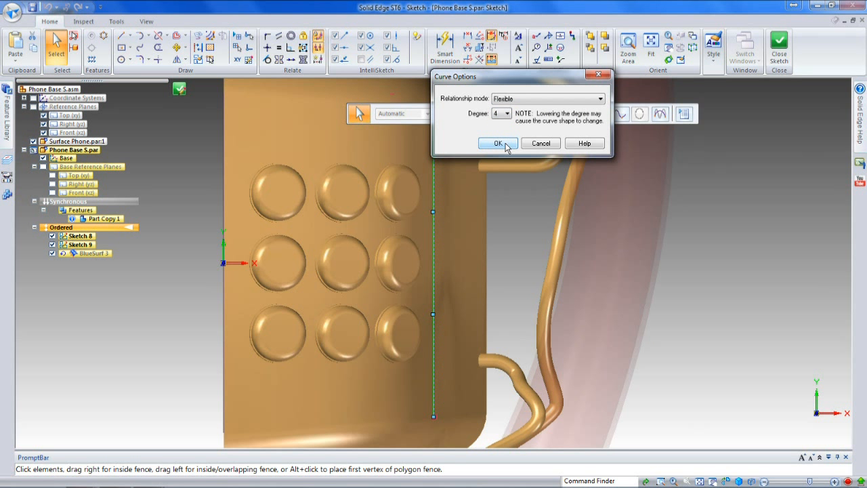
left_click(499, 143)
Step: Bow the Sketch 9 curve outward by its middle control vertex using Local Edit, and finish the sketch
scroll(468, 295, "down", 3)
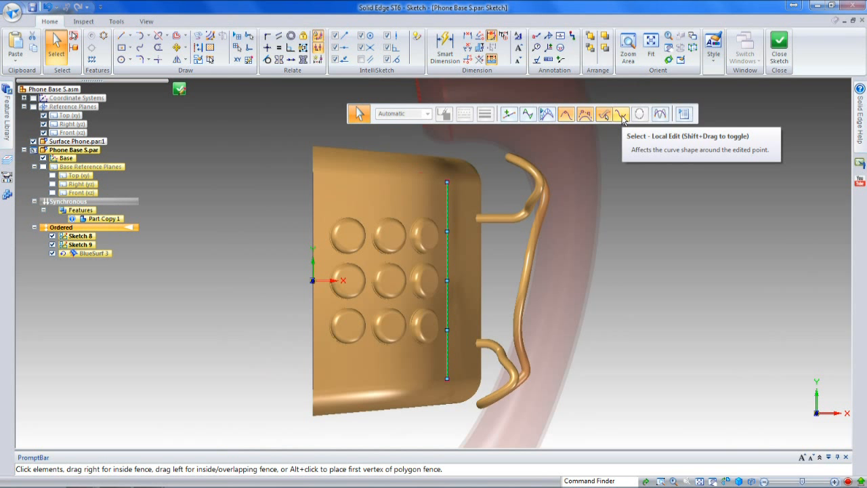
left_click(622, 115)
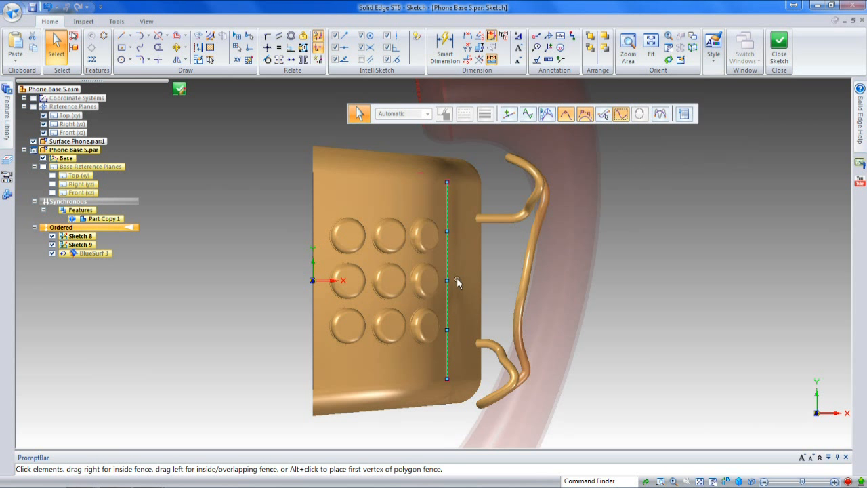
left_click_drag(447, 280, 468, 284)
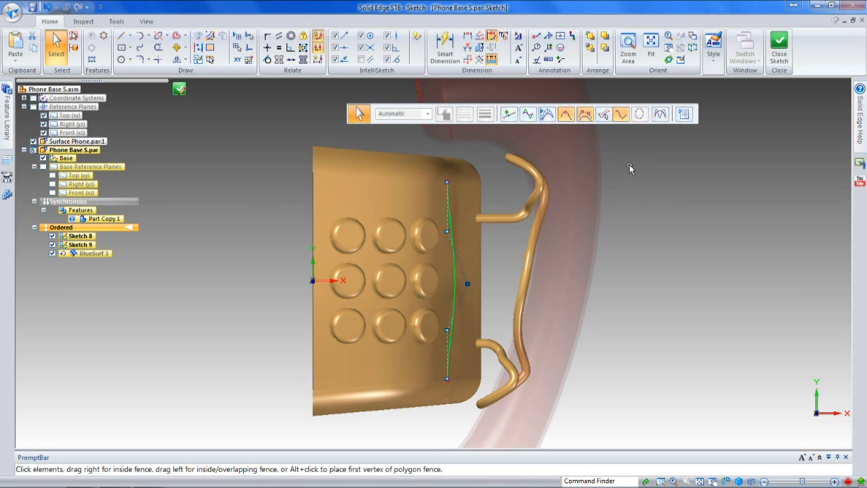
left_click(779, 47)
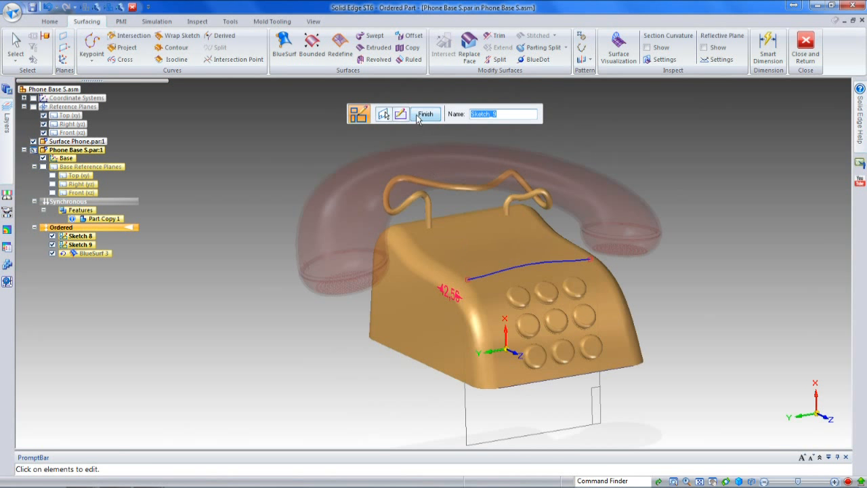
left_click(423, 115)
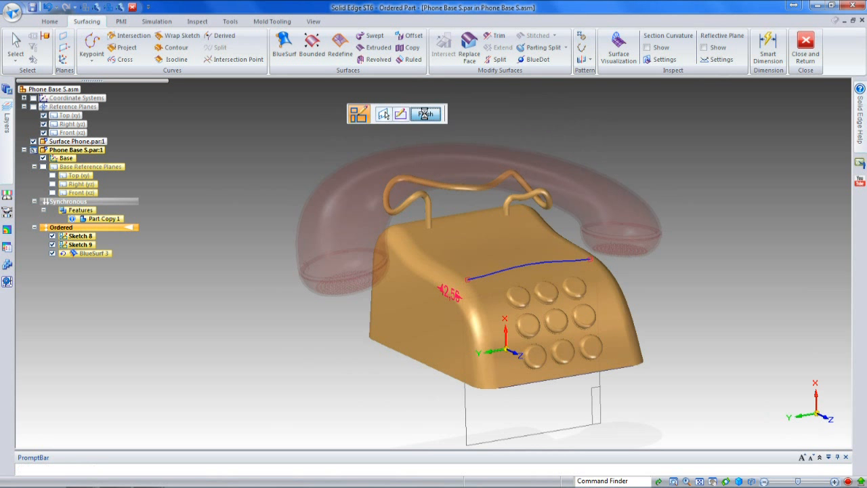
Step: Open the profile of Sketch 8 and set its curve's degree to 4
left_click(80, 236)
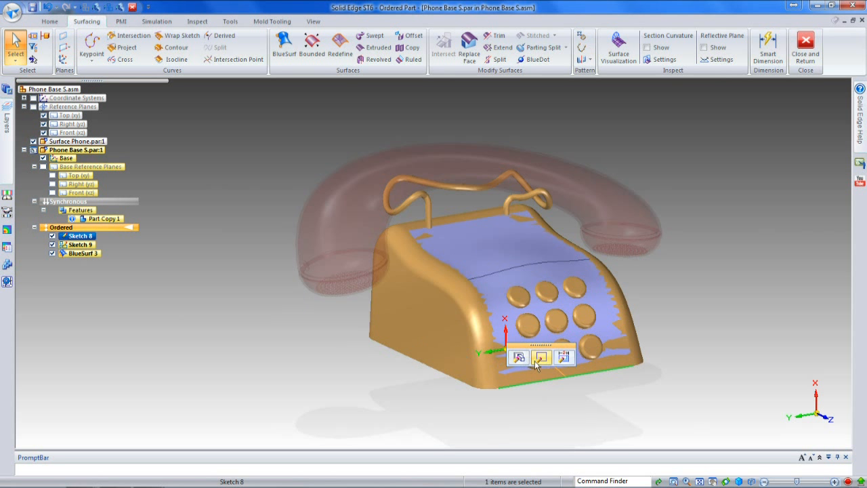
left_click(540, 359)
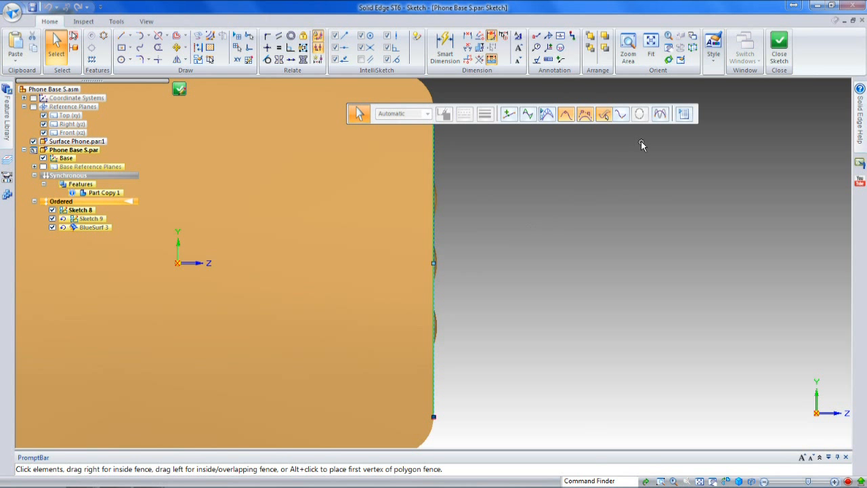
left_click(682, 114)
left_click(507, 113)
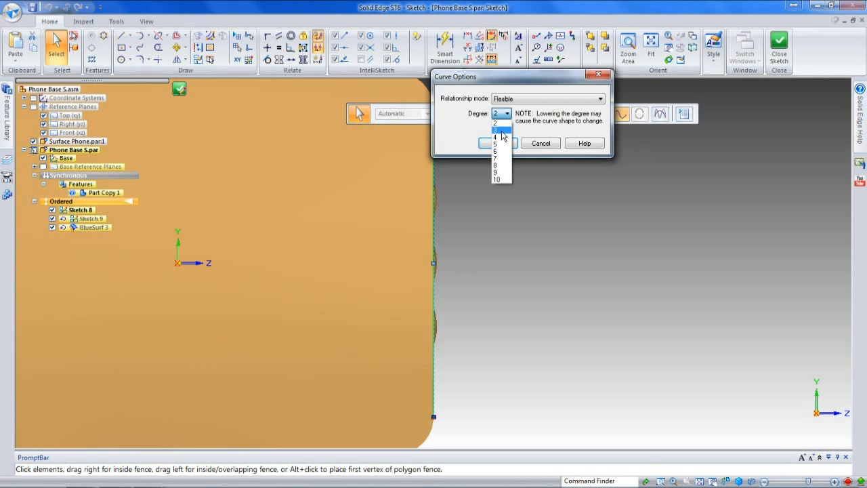
left_click(504, 140)
left_click(499, 144)
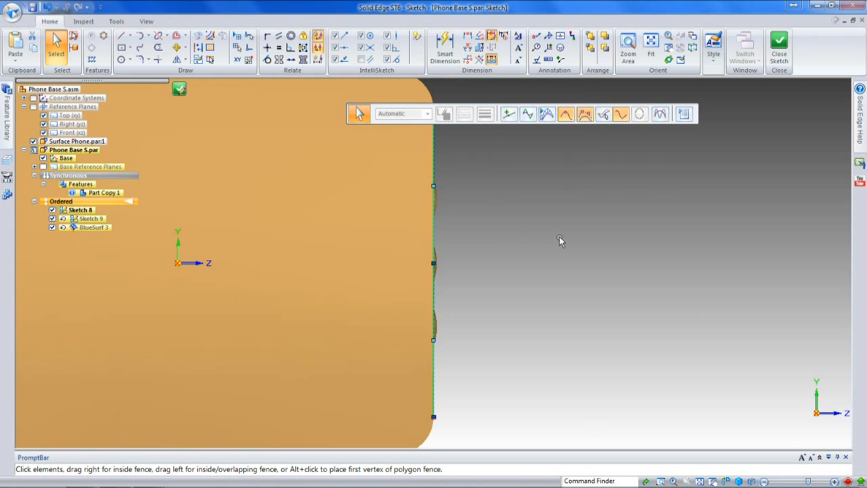
Step: Bow the Sketch 8 curve outward by its middle control vertex, and pull the two neighbouring vertices slightly outward to smooth it
left_click_drag(433, 264, 465, 265)
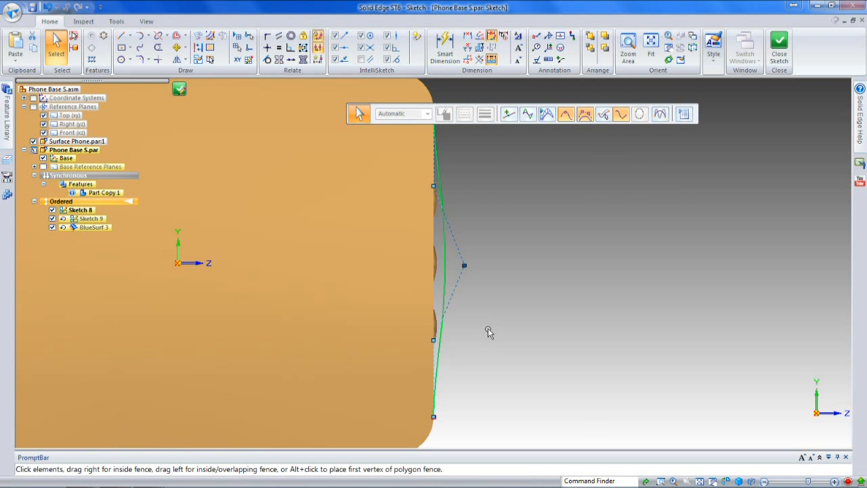
scroll(487, 331, "down", 1)
left_click(451, 212)
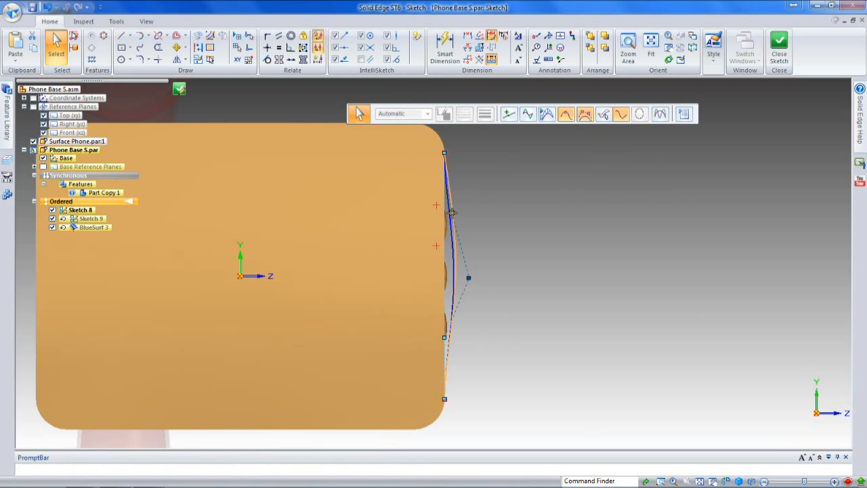
key("Escape")
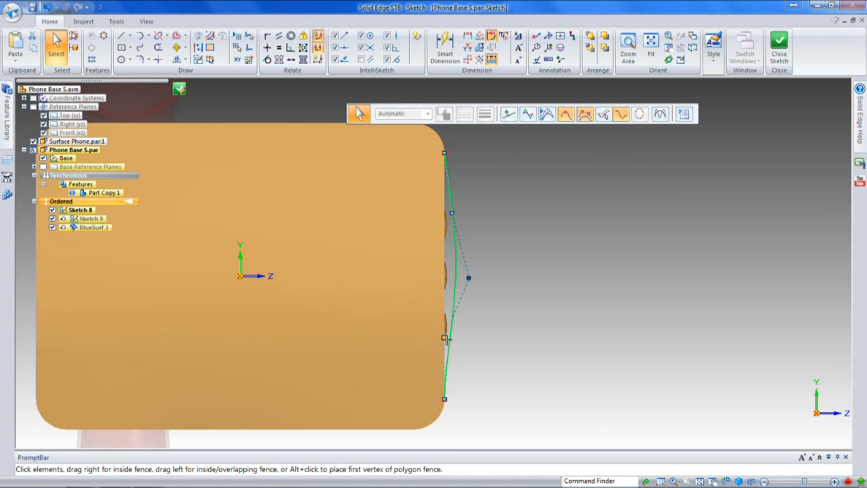
left_click(449, 340)
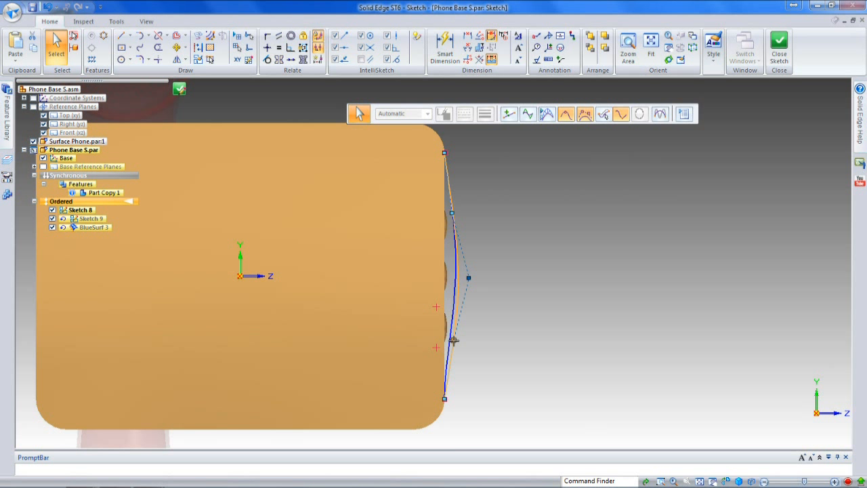
key("Escape")
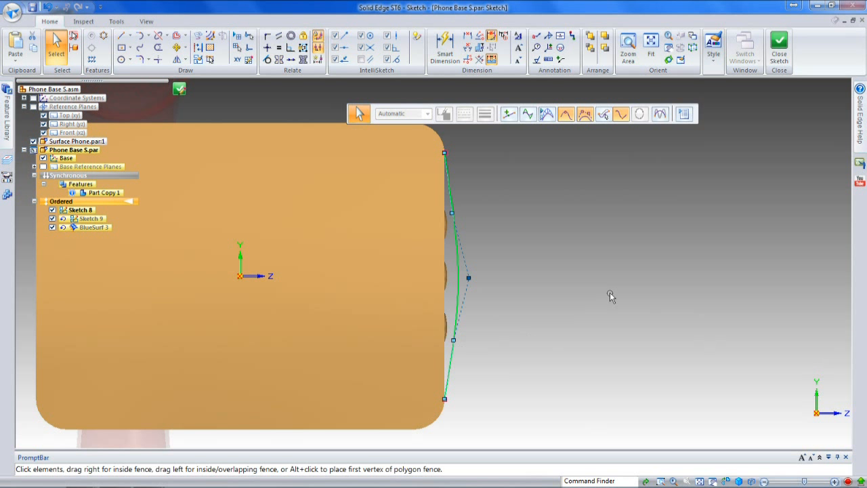
Step: Close the Sketch 8 profile and finish the sketch edit so the BlueSurf surface follows the bowed curve
left_click(779, 48)
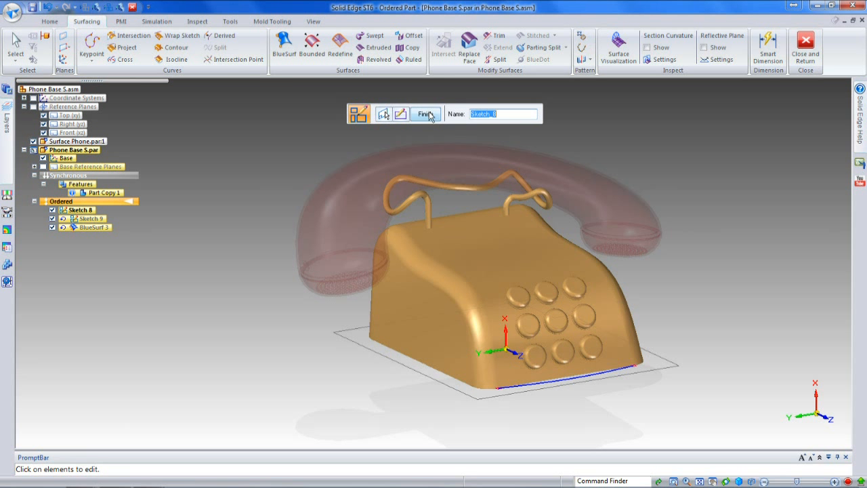
left_click(426, 114)
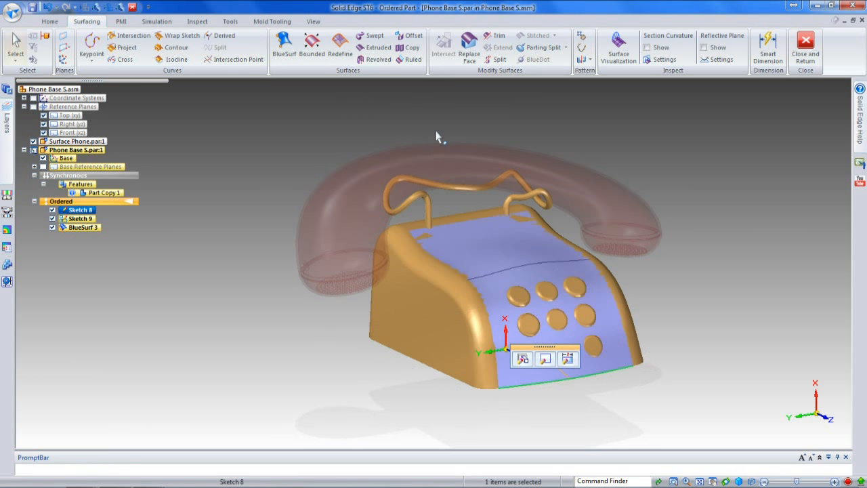
left_click(207, 203)
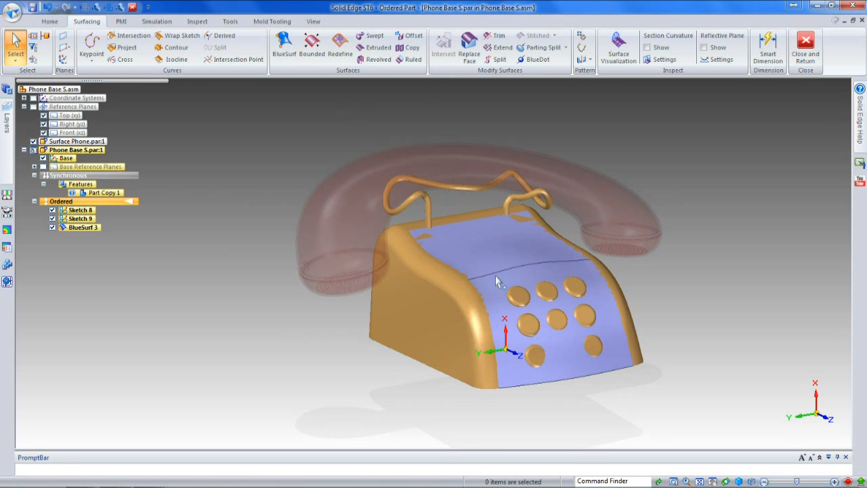
middle_click_drag(545, 395, 624, 337)
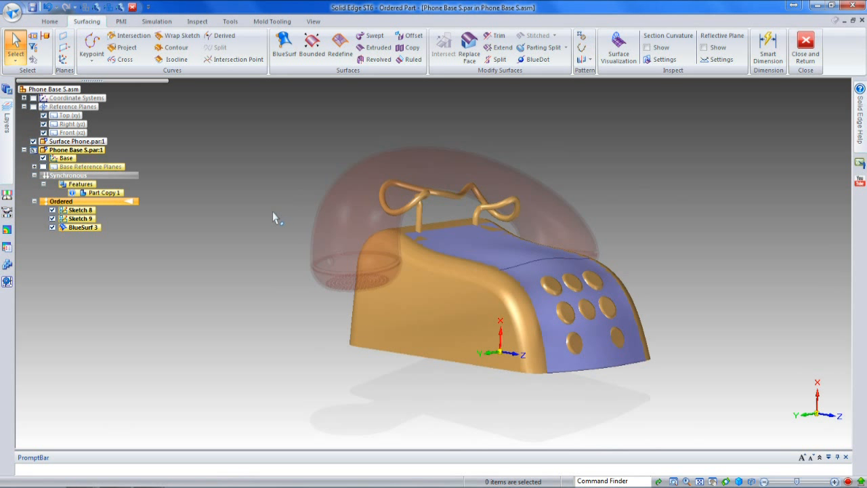
Step: Start Move Faces, hide BlueSurf 3, and select the faces of all nine keypad buttons on the phone base
left_click(51, 23)
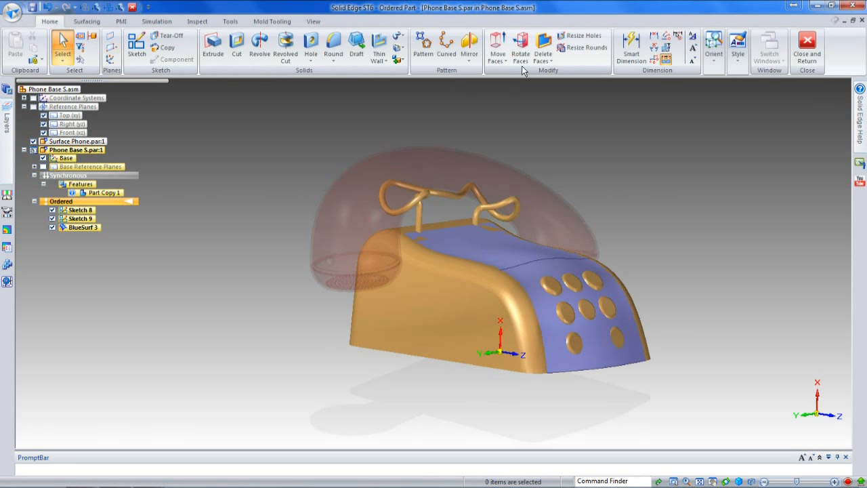
left_click(498, 46)
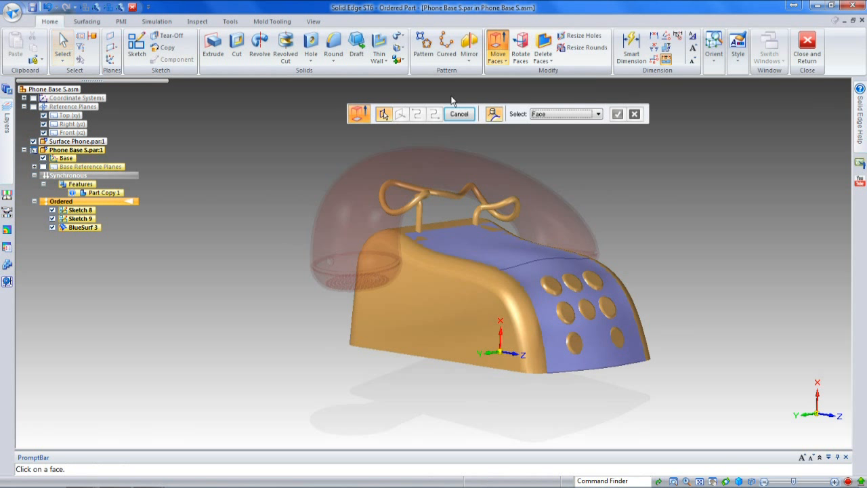
left_click(52, 227)
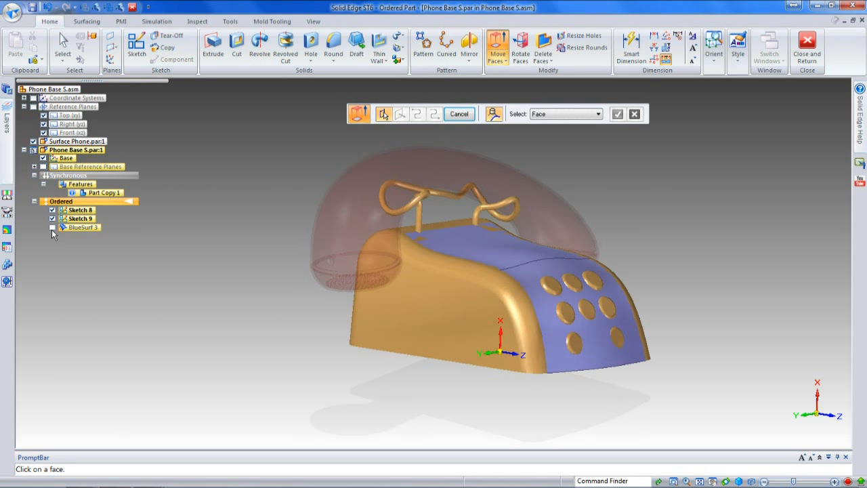
middle_click_drag(674, 331, 582, 375)
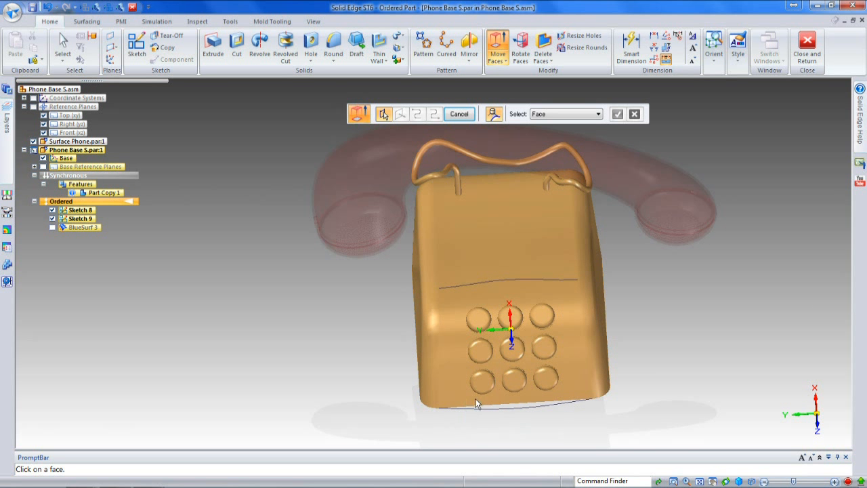
left_click_drag(455, 419, 568, 288)
middle_click_drag(514, 411, 664, 315)
right_click(649, 289)
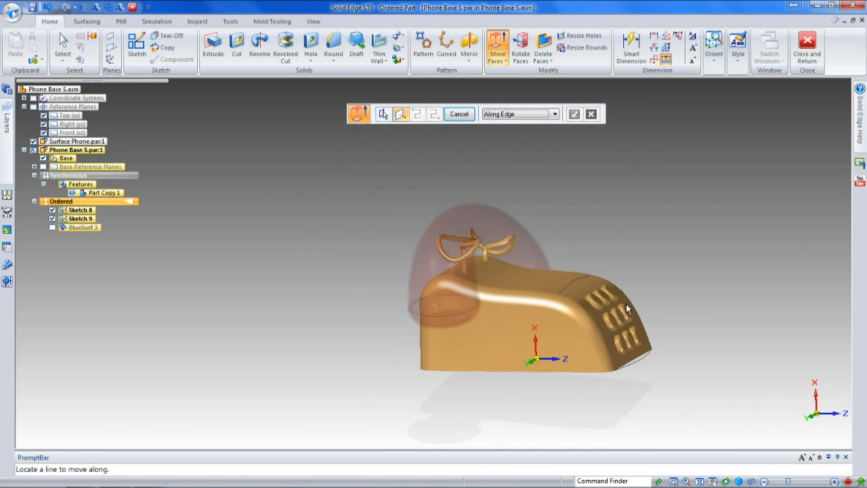
Step: Move the selected keypad button faces outward by 3 mm along the face normal of the middle button, and finish the feature
scroll(620, 305, "up", 5)
left_click(554, 114)
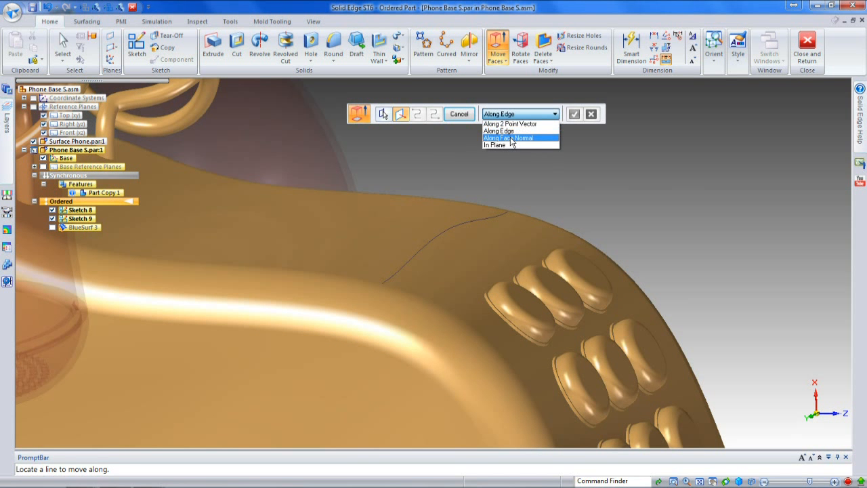
left_click(511, 139)
left_click(614, 359)
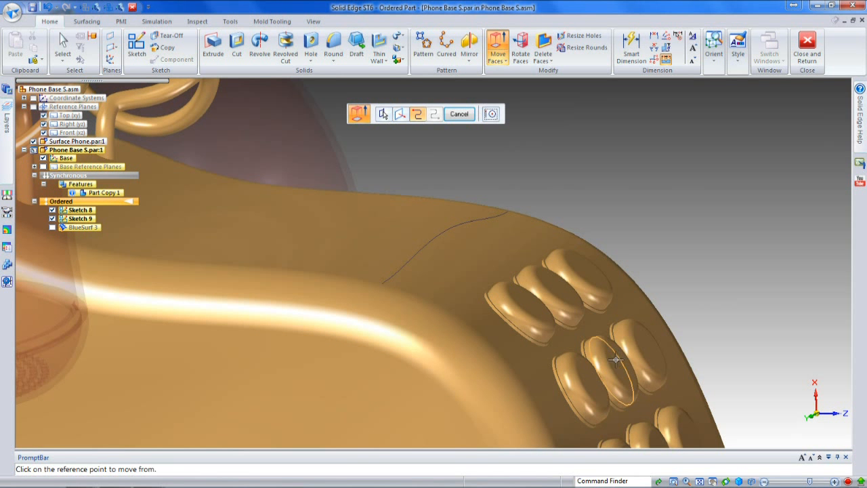
left_click(618, 360)
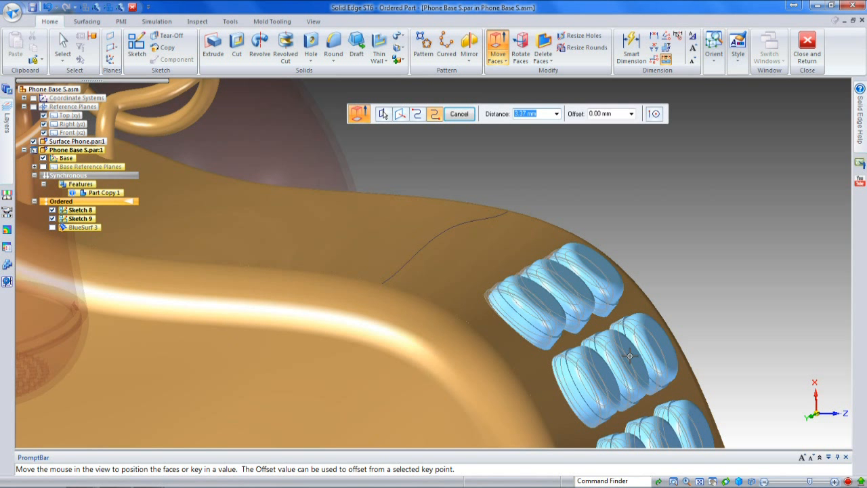
type("3")
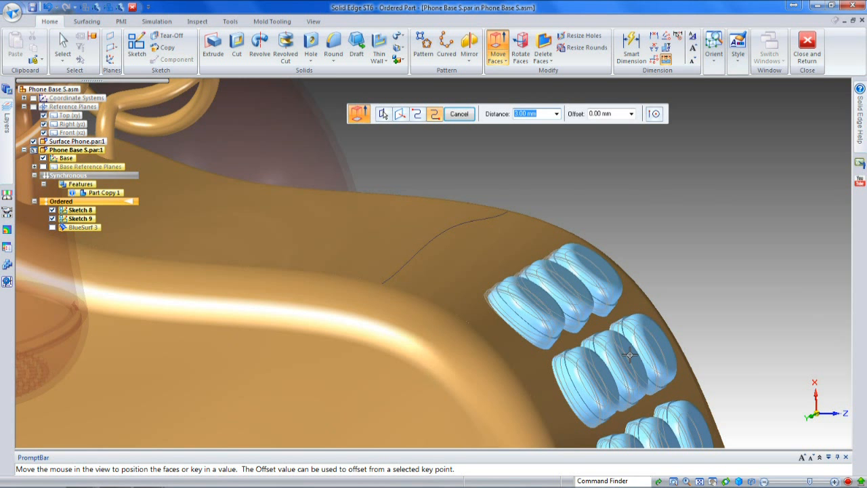
key("Return")
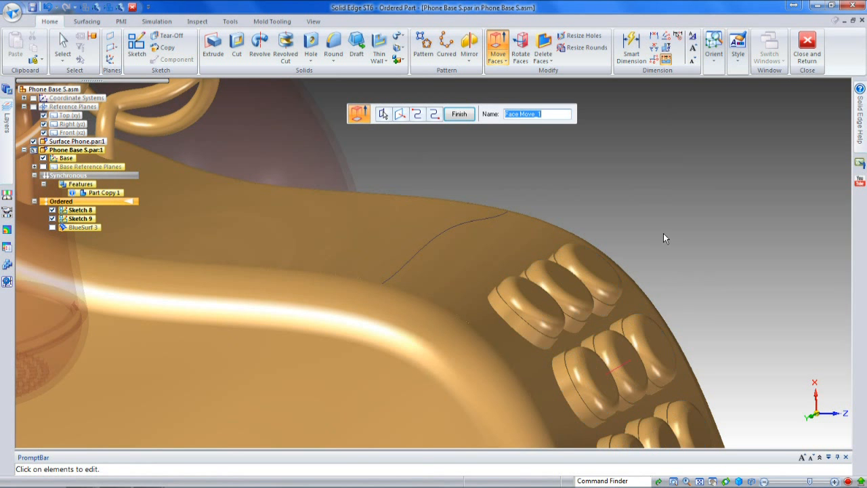
scroll(606, 186, "down", 2)
scroll(600, 183, "down", 3)
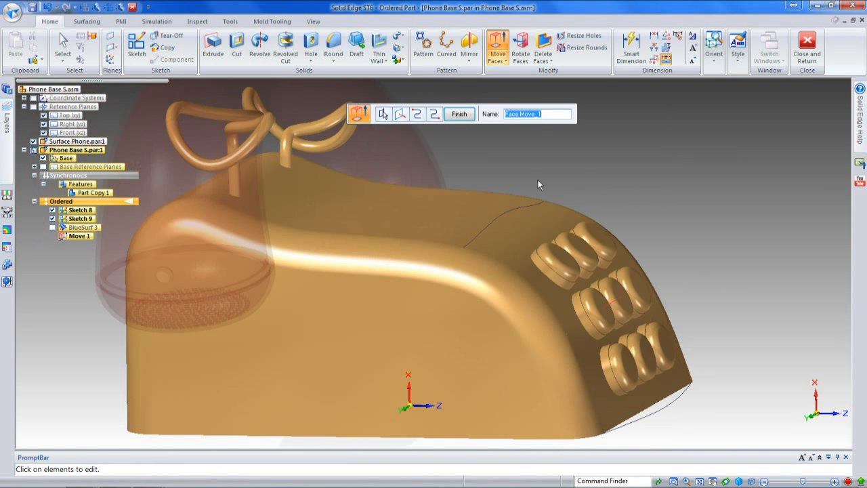
key("Escape")
Step: Show BlueSurf 3 and use Replace Face to replace the phone base's upper face with that surface
left_click(52, 227)
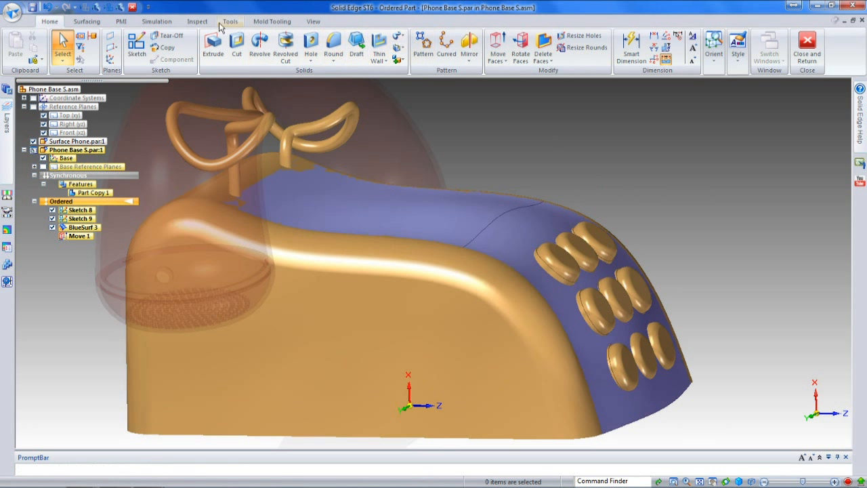
left_click(86, 22)
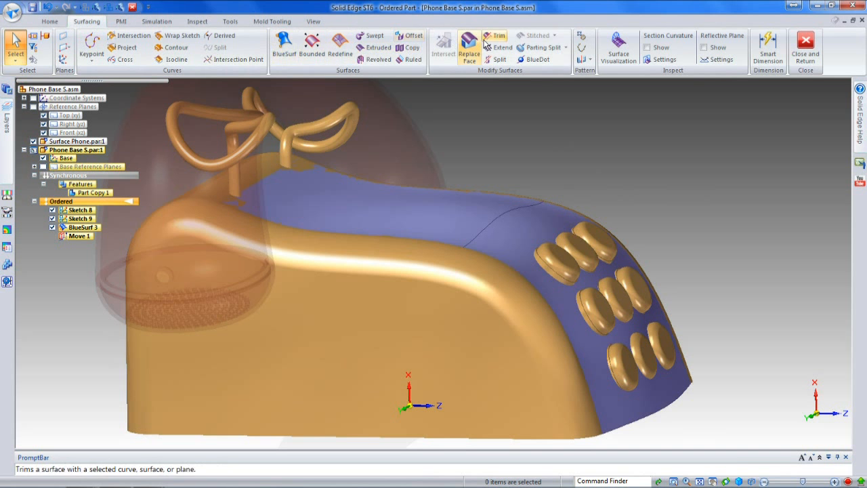
left_click(468, 51)
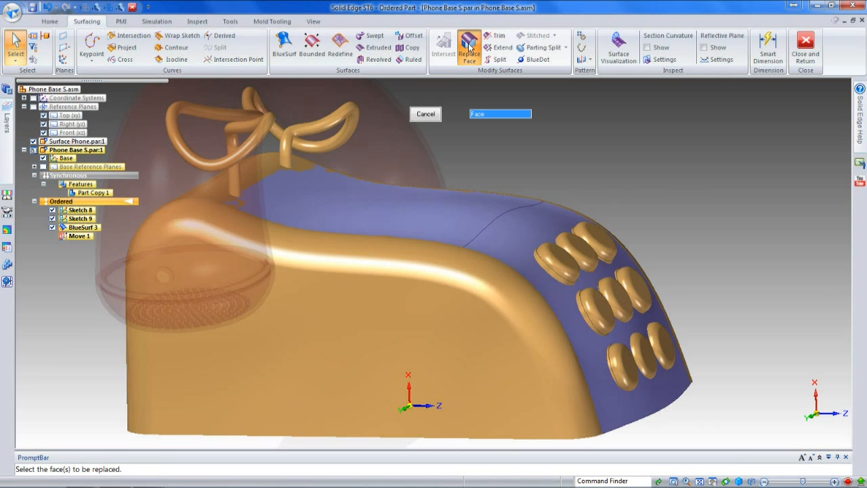
left_click(420, 200)
right_click(525, 153)
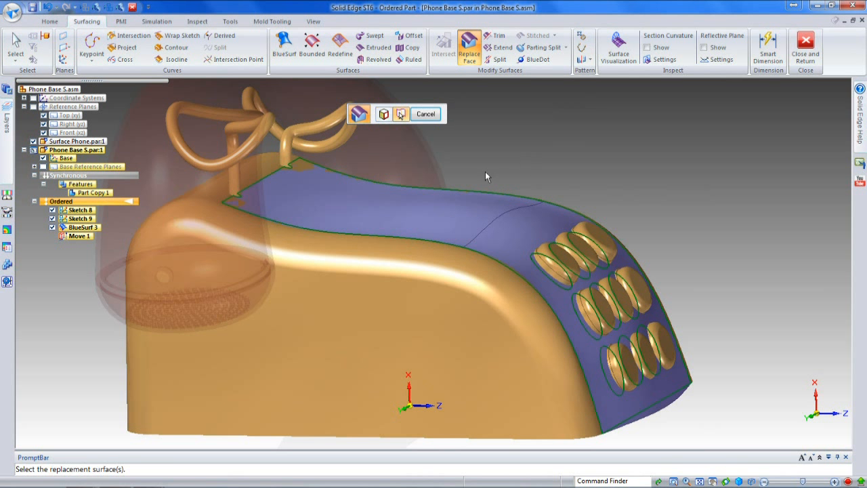
left_click(428, 202)
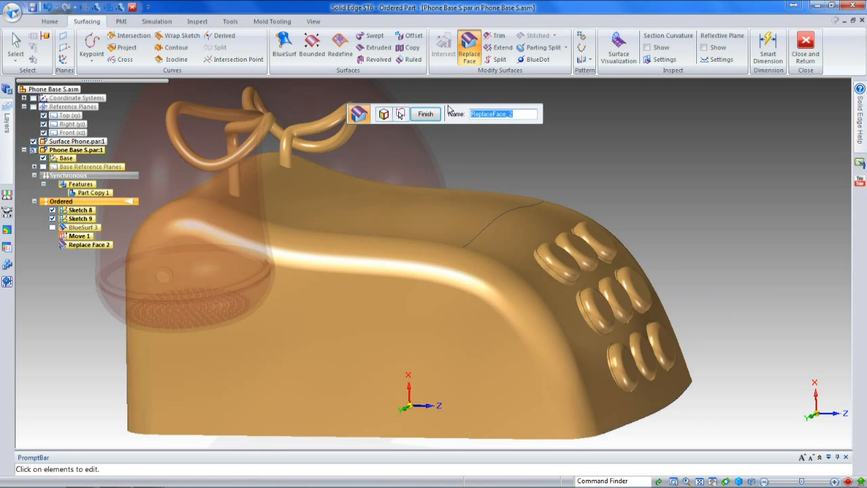
left_click(425, 115)
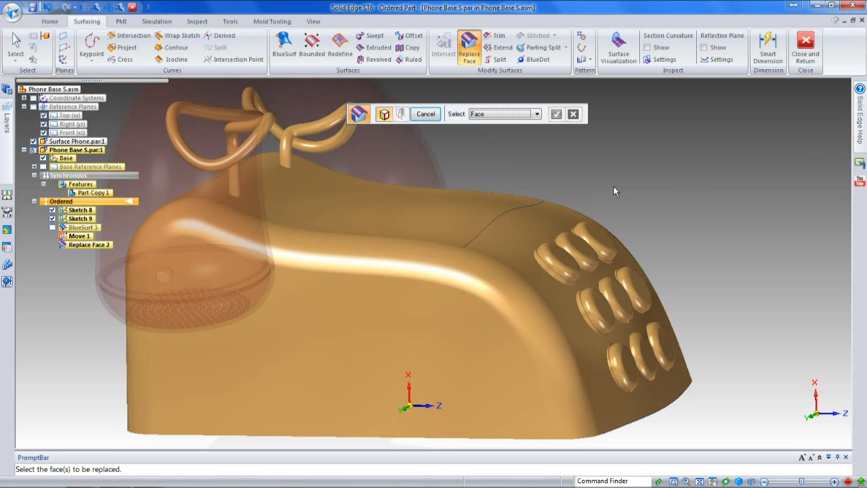
left_click(426, 115)
Step: Hide Sketch 9 and Sketch 8 on the phone base
middle_click_drag(637, 205, 627, 232)
scroll(626, 225, "down", 2)
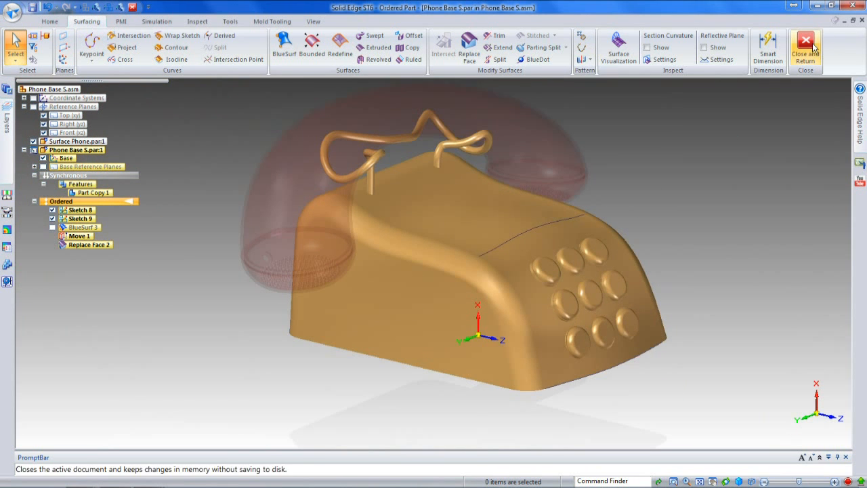
left_click(52, 218)
left_click(52, 210)
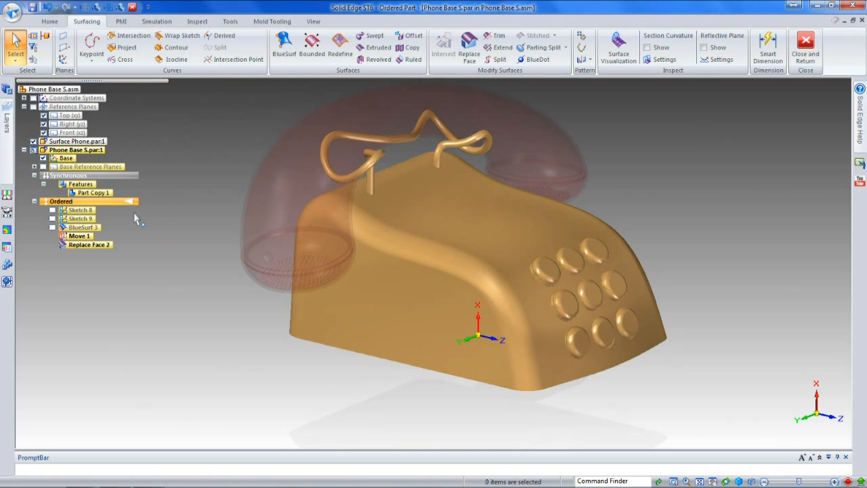
Step: Open Sketch 9 for Dynamic Edit and raise its curve's middle control vertex slightly to increase the crown of the upper face
left_click(84, 219)
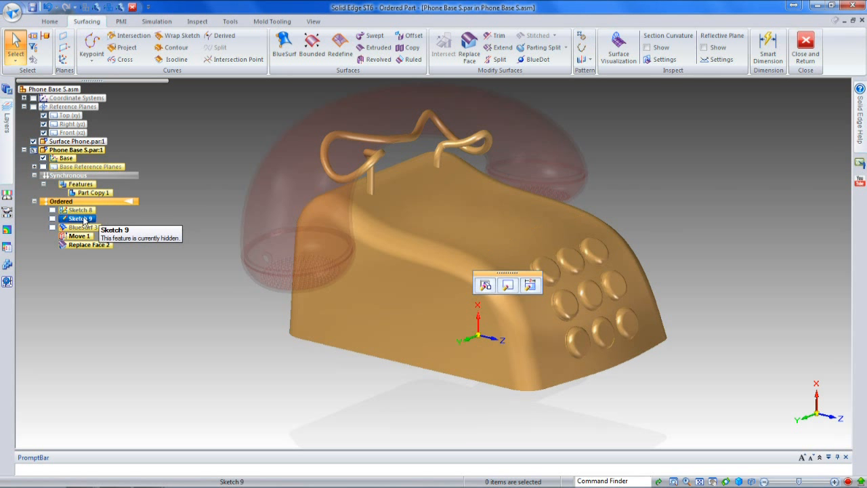
right_click(83, 219)
left_click(530, 285)
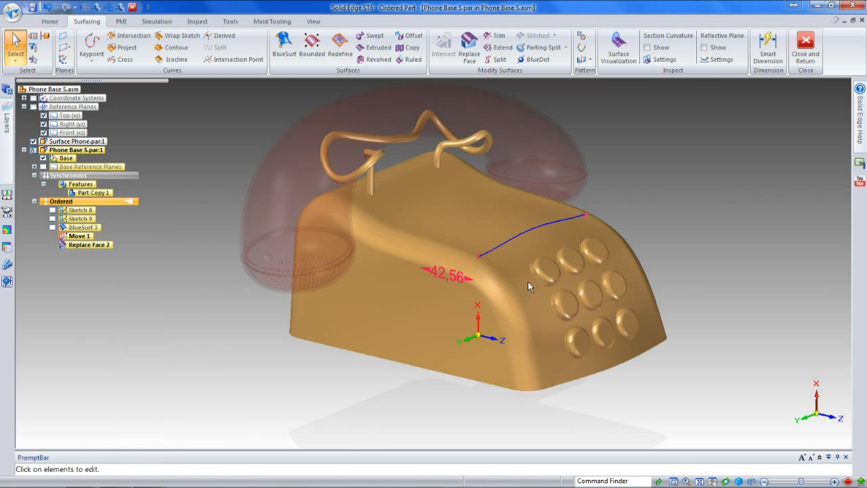
left_click(533, 232)
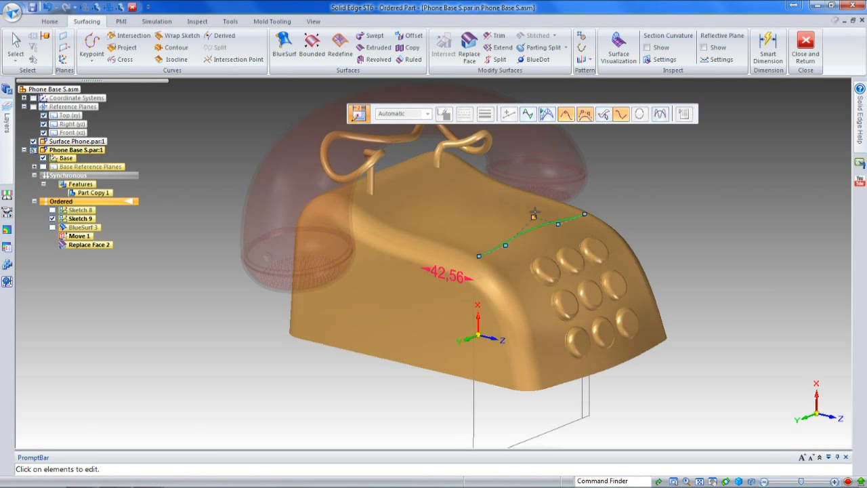
left_click_drag(535, 208, 534, 205)
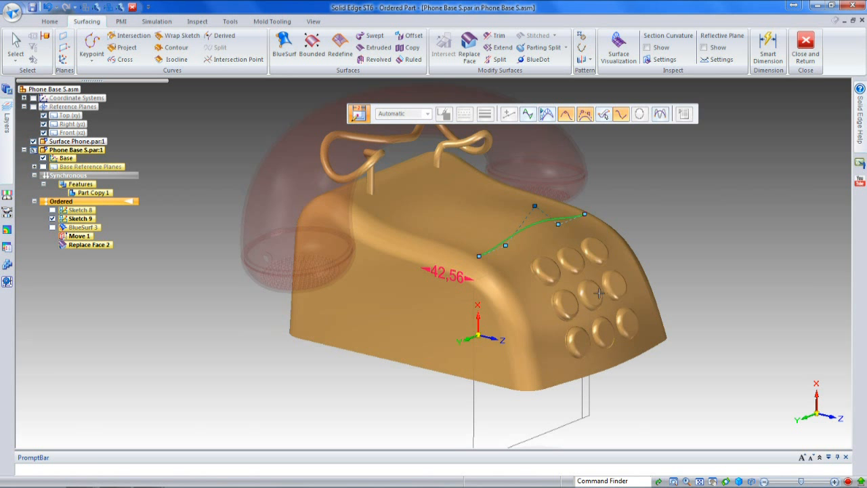
Step: Raise the Sketch 9 curve's middle control vertex further, bring it back slightly, and end the Dynamic Edit
key("ctrl+t")
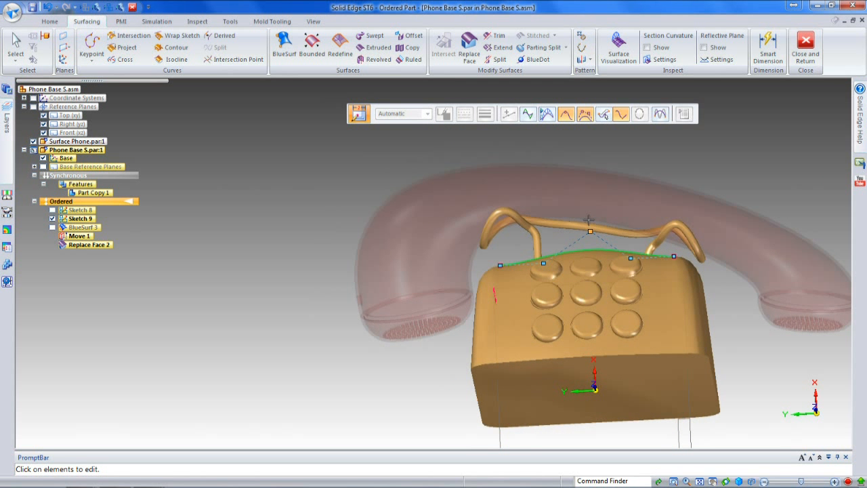
left_click(588, 220)
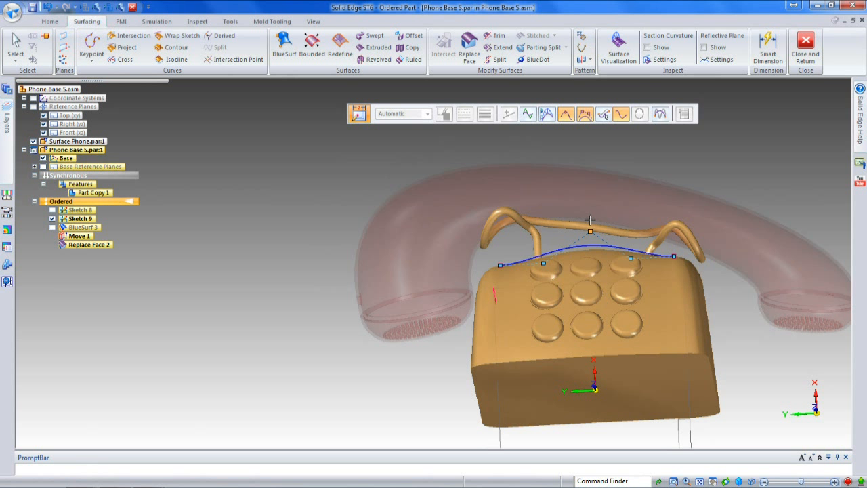
left_click_drag(613, 200, 600, 222)
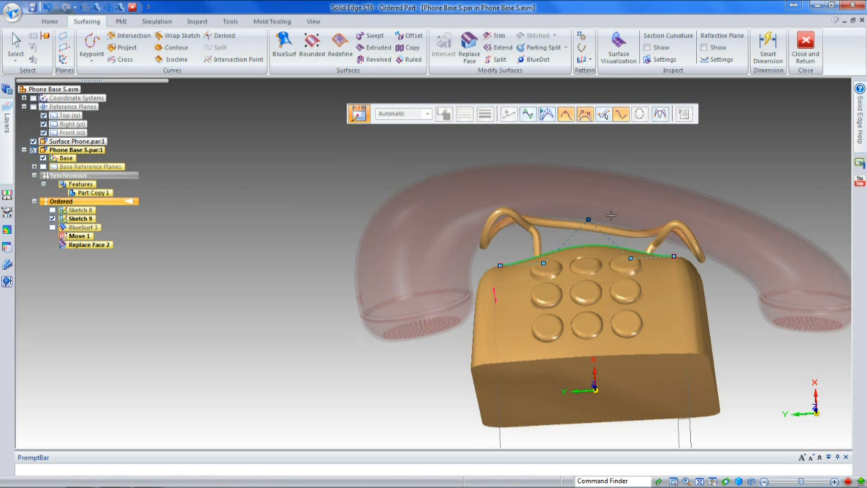
middle_click_drag(575, 220, 483, 310)
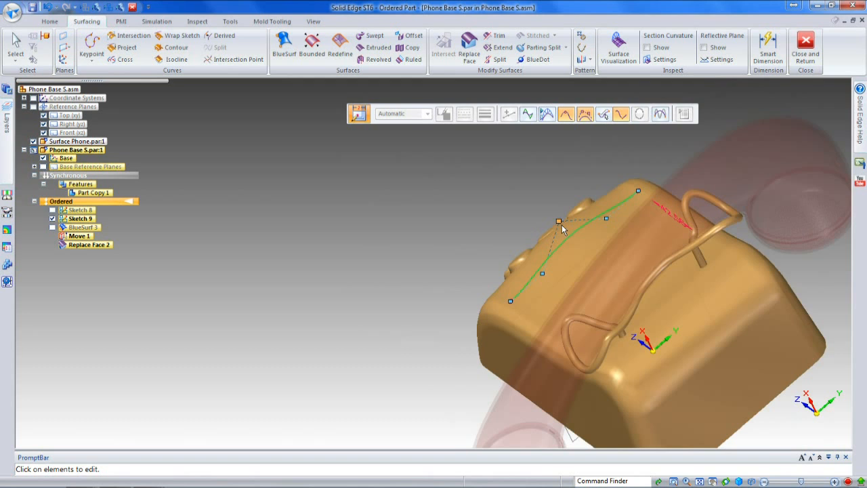
left_click_drag(563, 230, 607, 231)
left_click_drag(806, 49, 735, 89)
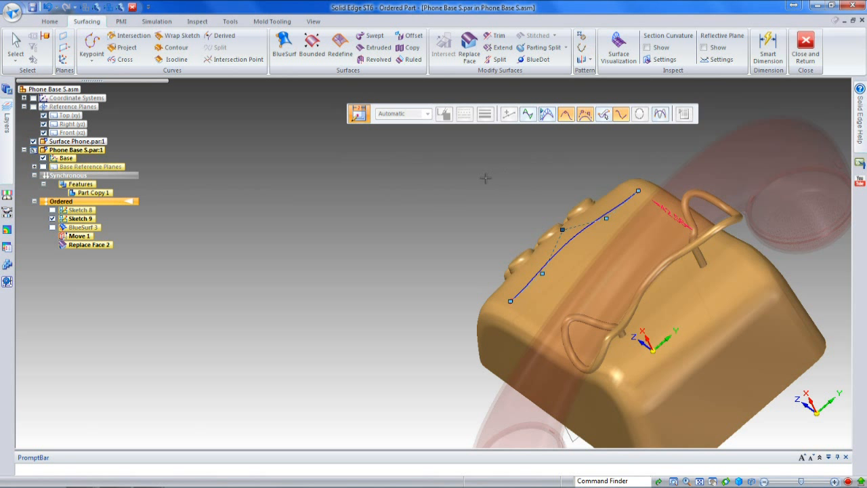
key("Escape")
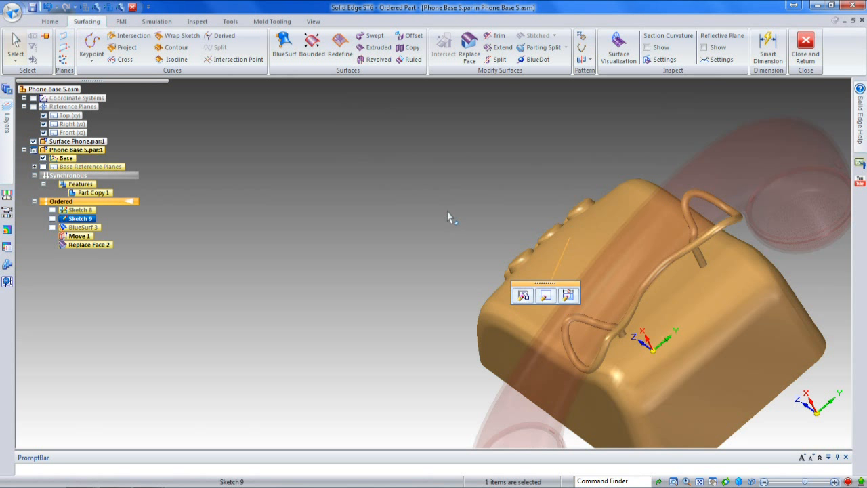
Step: Close the in-place part edit, return to the assembly, and view the reshaped phone base from the front
left_click(805, 49)
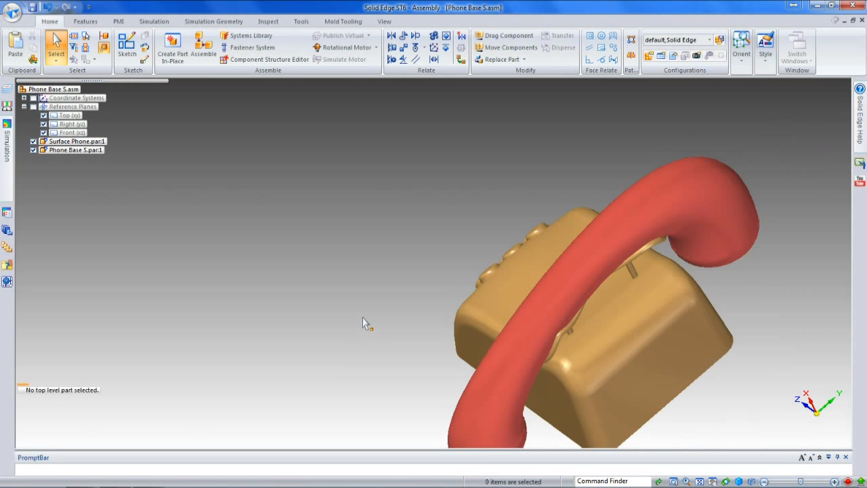
scroll(363, 319, "down", 3)
middle_click_drag(368, 351, 631, 266)
scroll(629, 298, "up", 2)
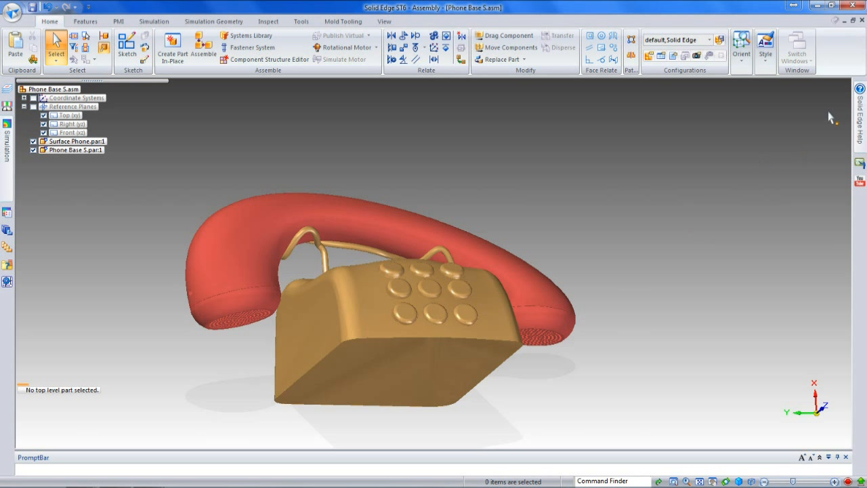
Step: Close Phone Base S.asm without saving the document changes or the default display configuration
left_click(861, 21)
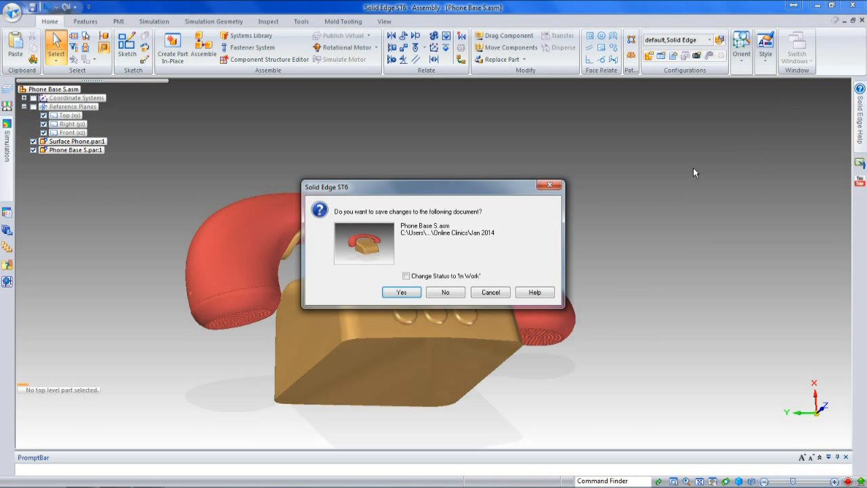
left_click(448, 291)
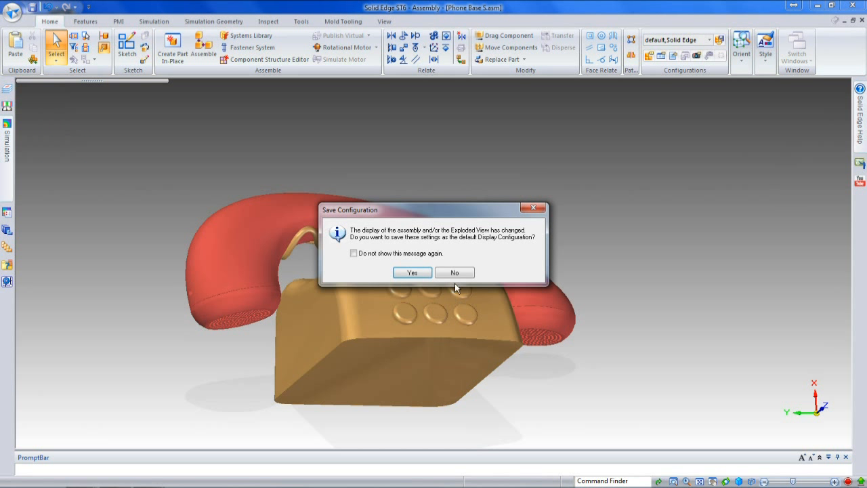
left_click(456, 273)
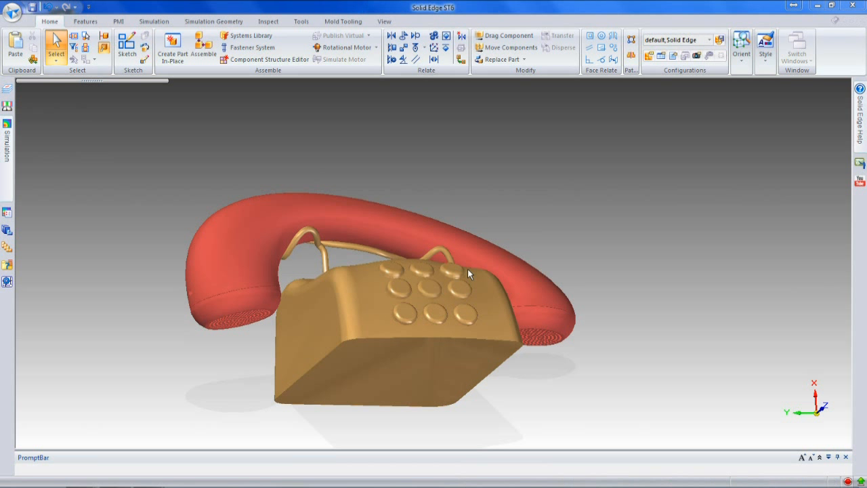